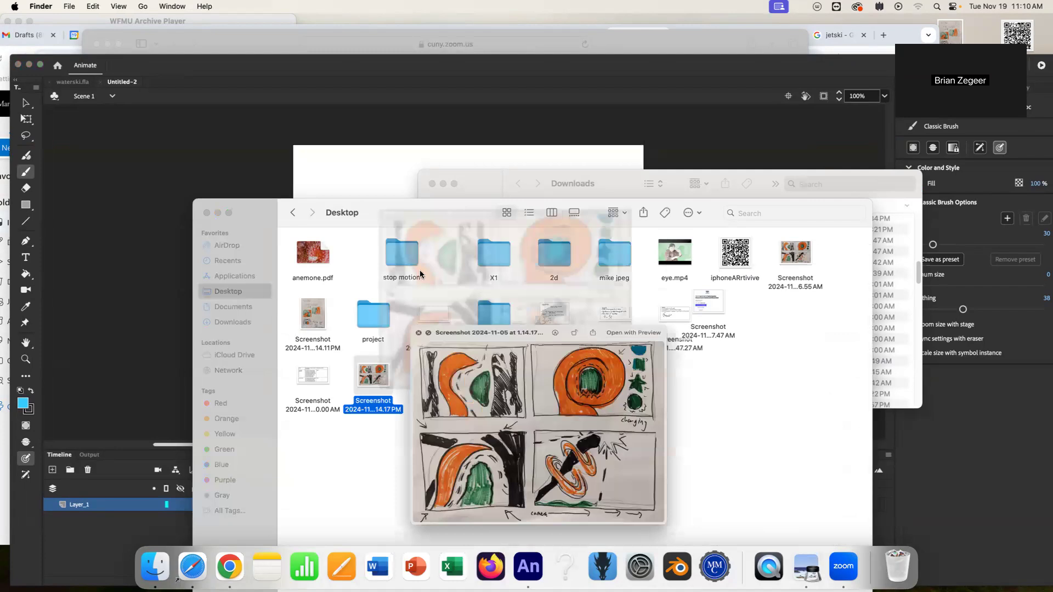
Bring the storyboard screenshot from the Desktop folder onto the Animate stage.
key(space)
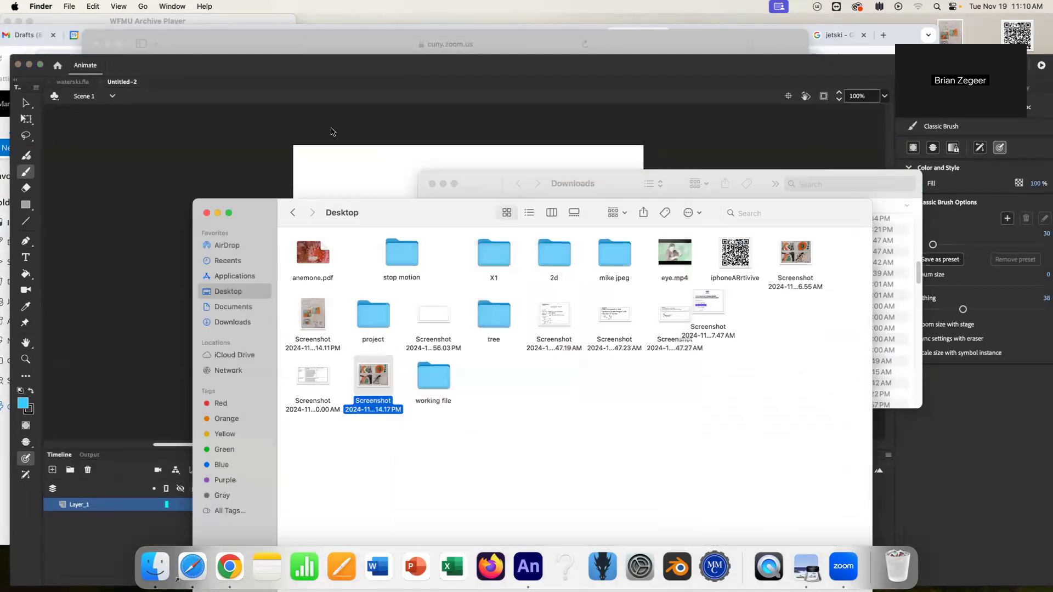
drag(380, 220, 516, 150)
drag(613, 152, 652, 221)
click(432, 185)
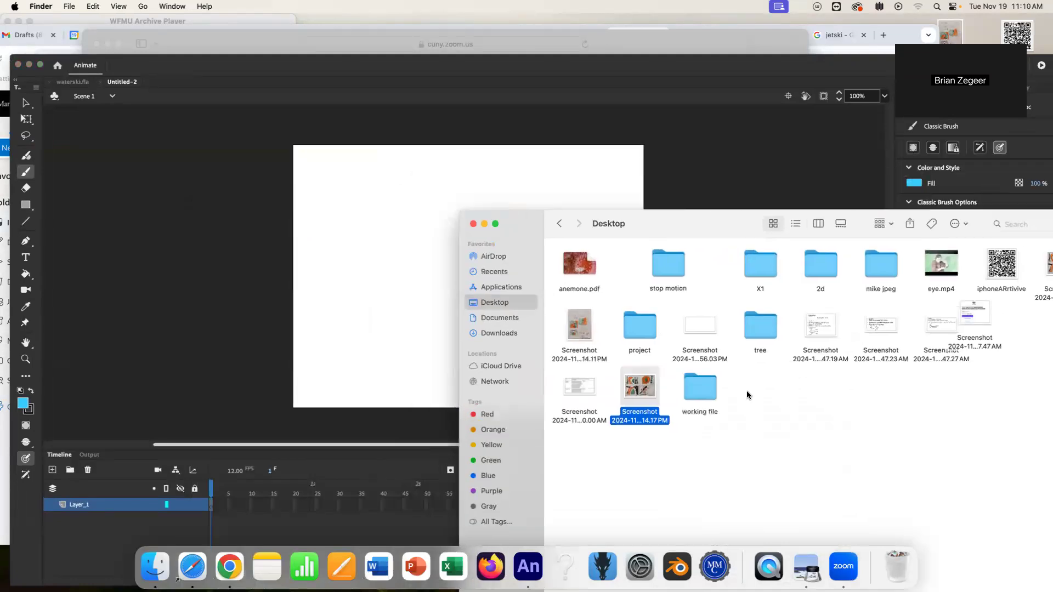
drag(646, 394, 370, 315)
drag(659, 240, 817, 446)
click(736, 62)
drag(734, 79, 722, 31)
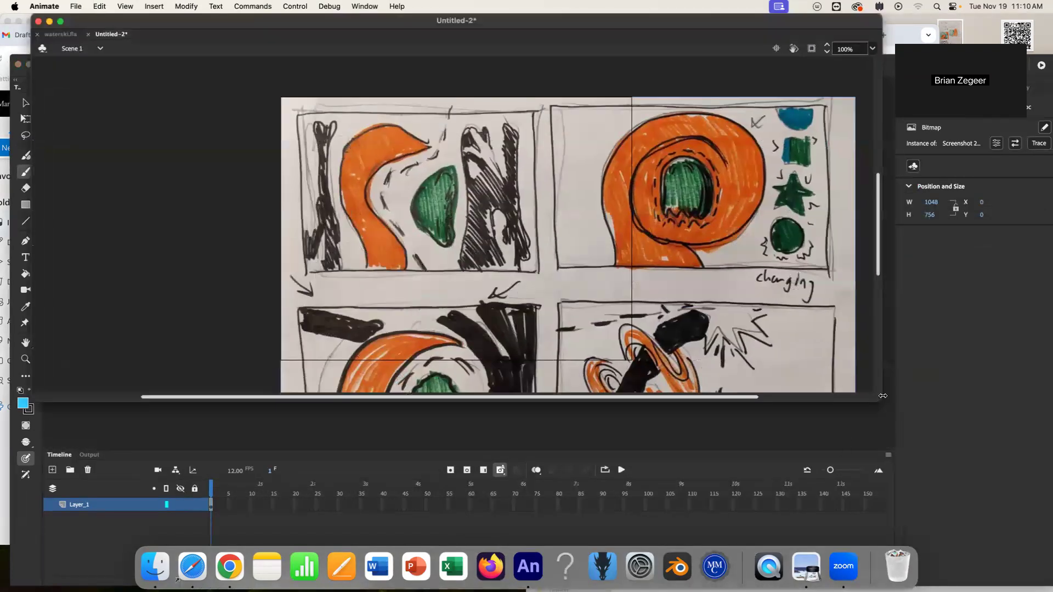
drag(883, 402, 948, 532)
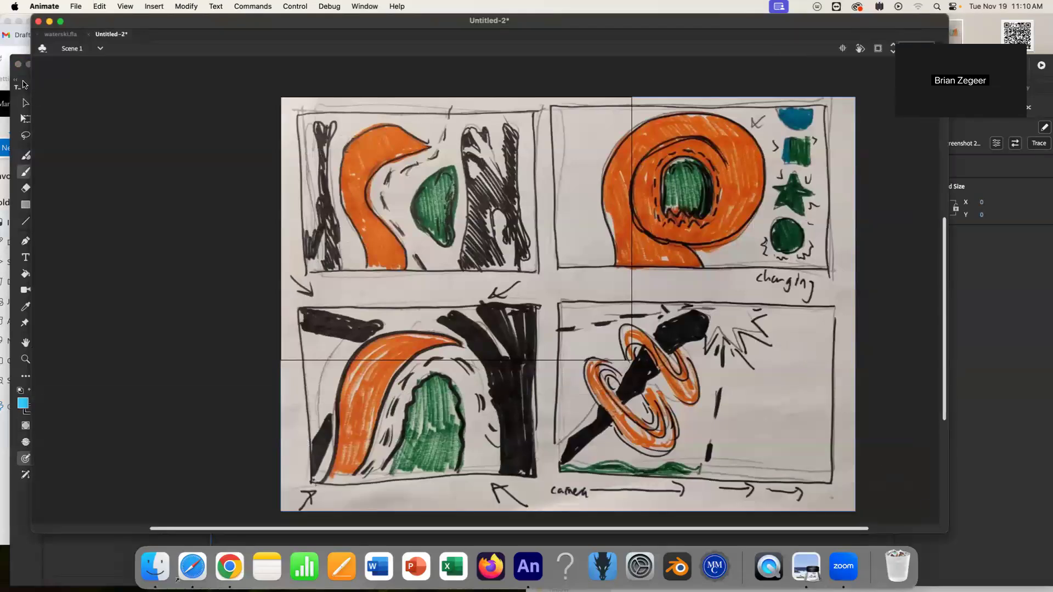
key(v)
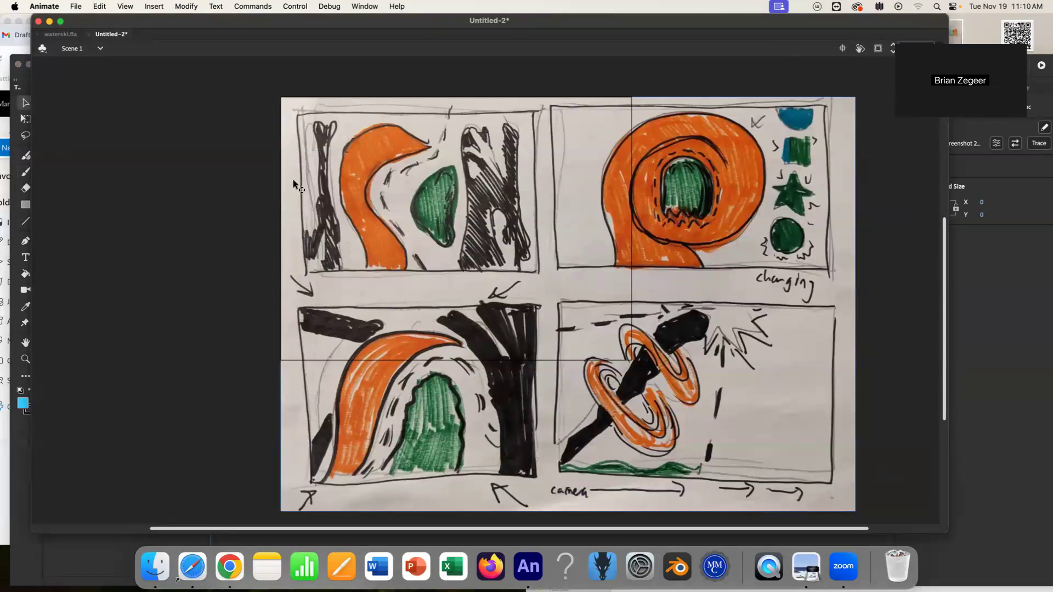
mouse_move(507, 196)
mouse_down()
mouse_move(452, 194)
mouse_move(504, 192)
mouse_up()
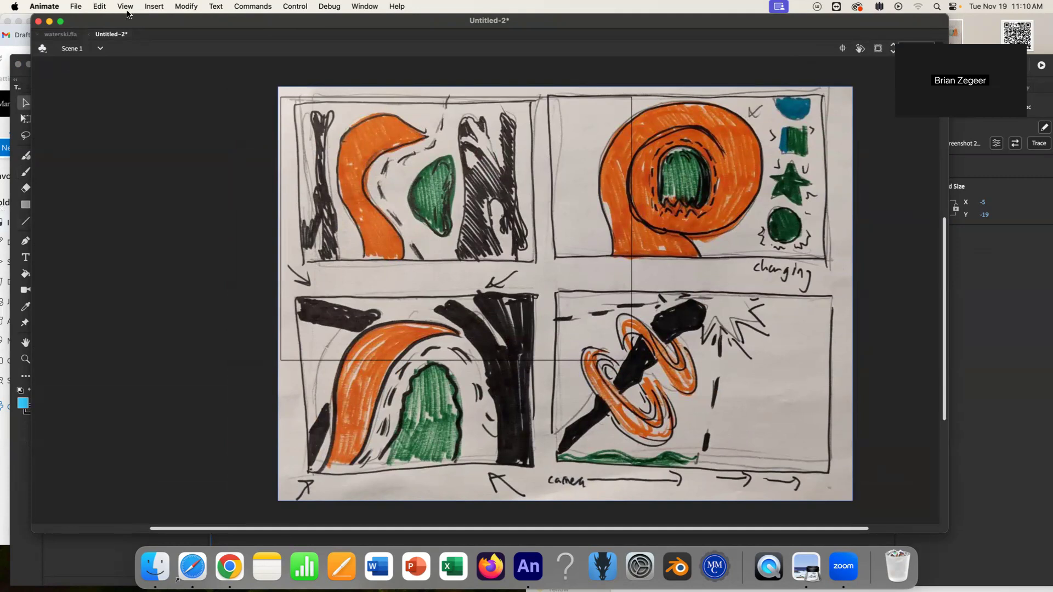
drag(139, 23, 259, 77)
drag(314, 143, 157, 83)
drag(263, 68, 245, 39)
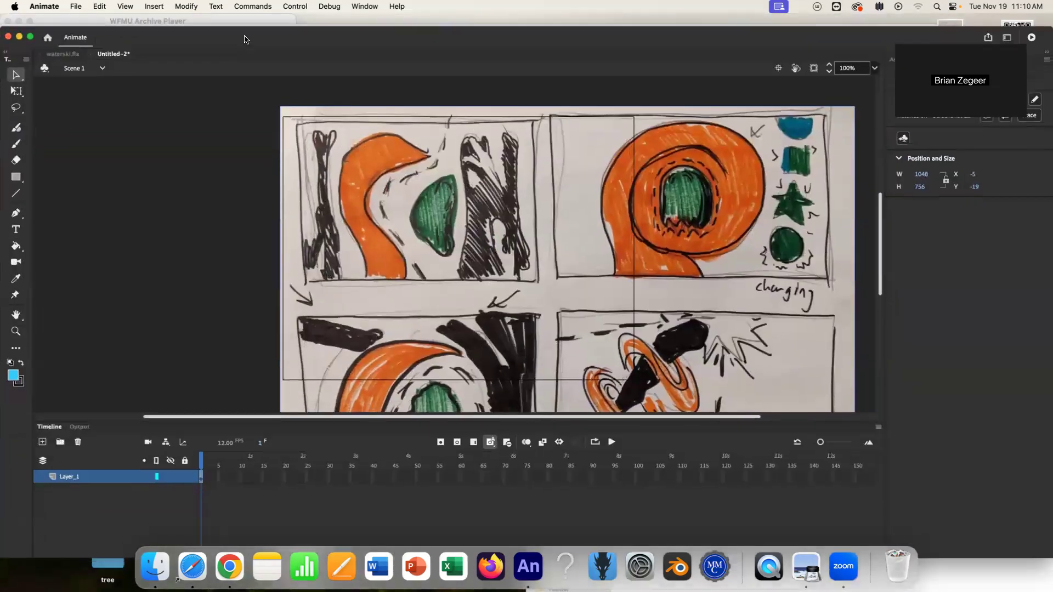
Zoom out to 50% and align the storyboard image's top-left corner with the stage's top-left corner using Free Transform.
scroll(526, 260, down, 2)
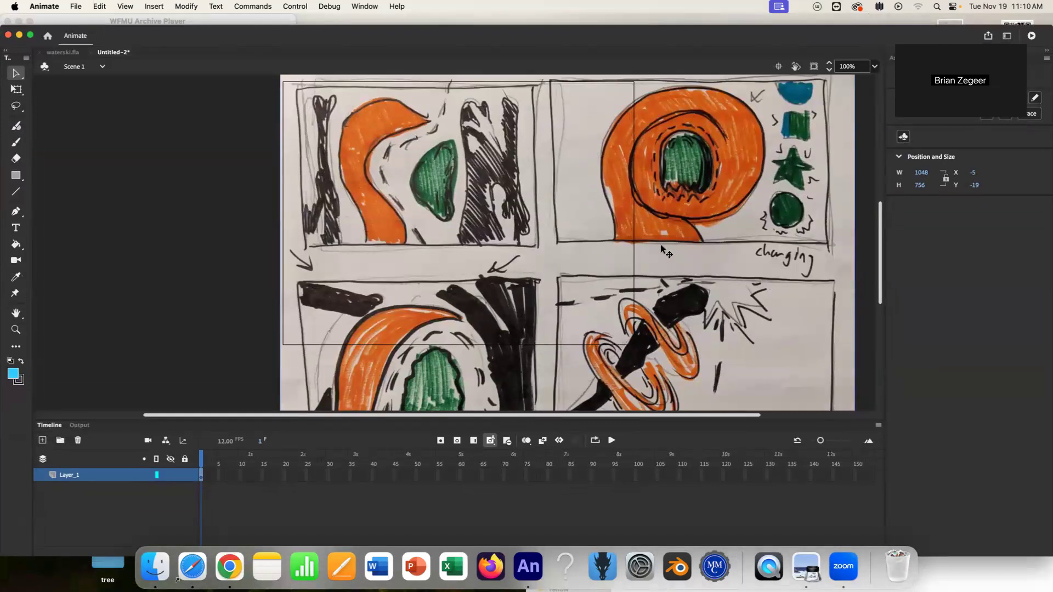
key(super+minus)
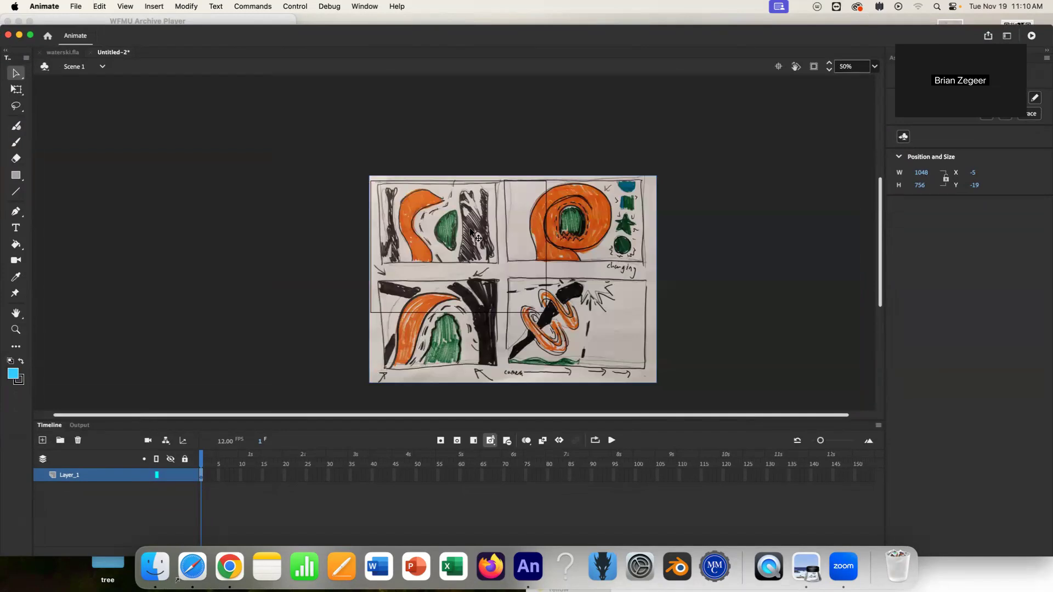
click(16, 89)
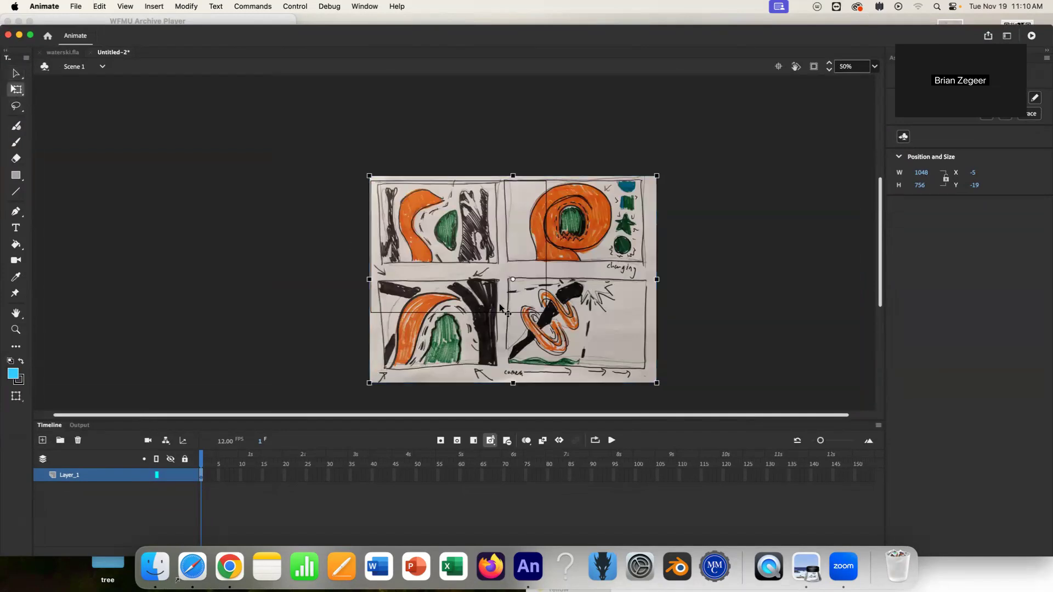
drag(562, 298, 377, 182)
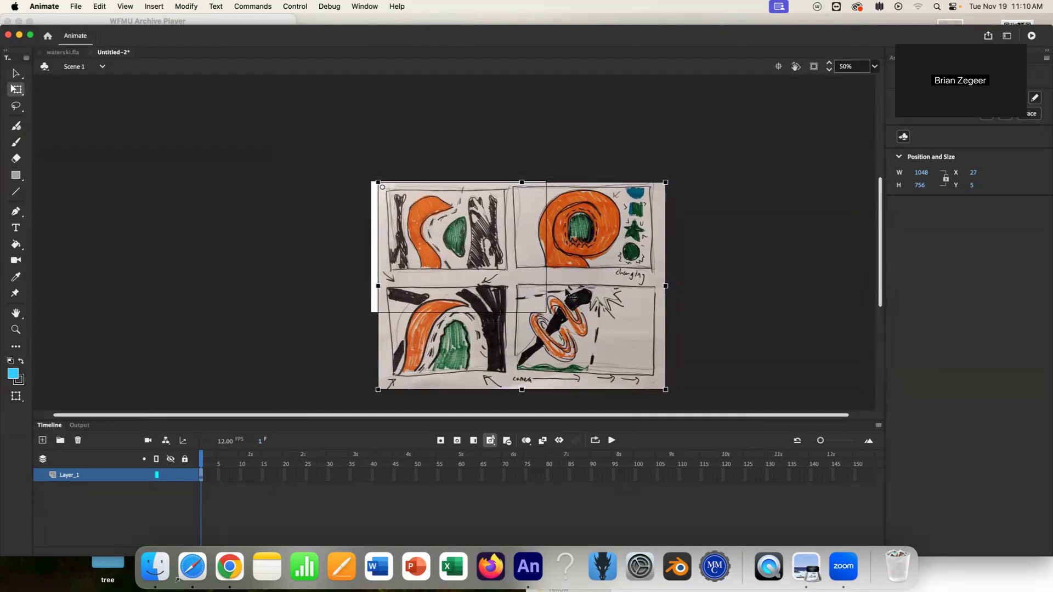
drag(584, 284, 583, 281)
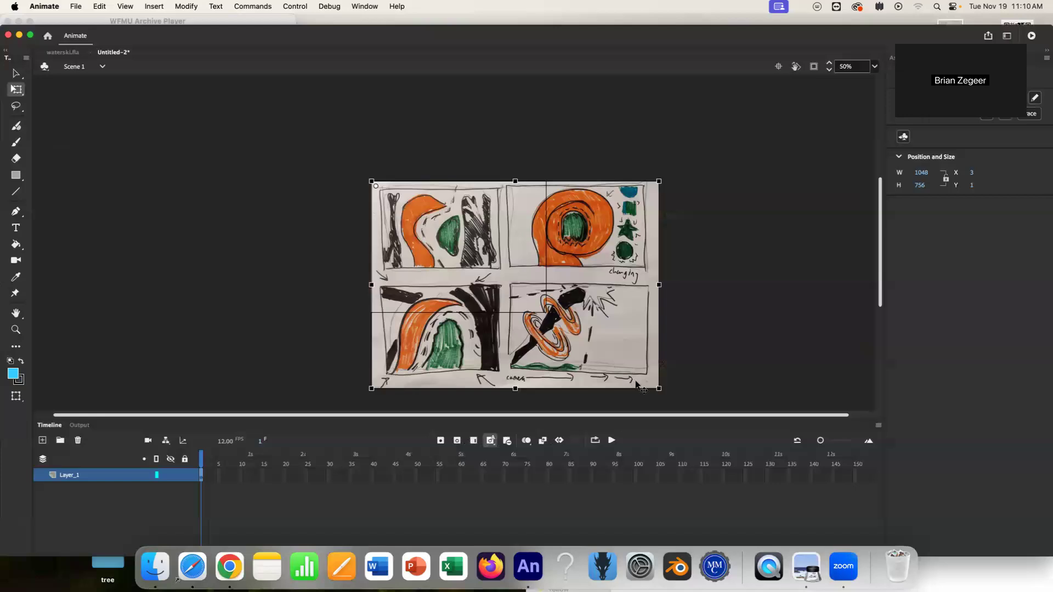
Scale the storyboard image up to about 1467 × 1072 px so its top-left panel fills the stage, clipping content outside the stage.
drag(662, 389, 763, 450)
drag(637, 304, 632, 297)
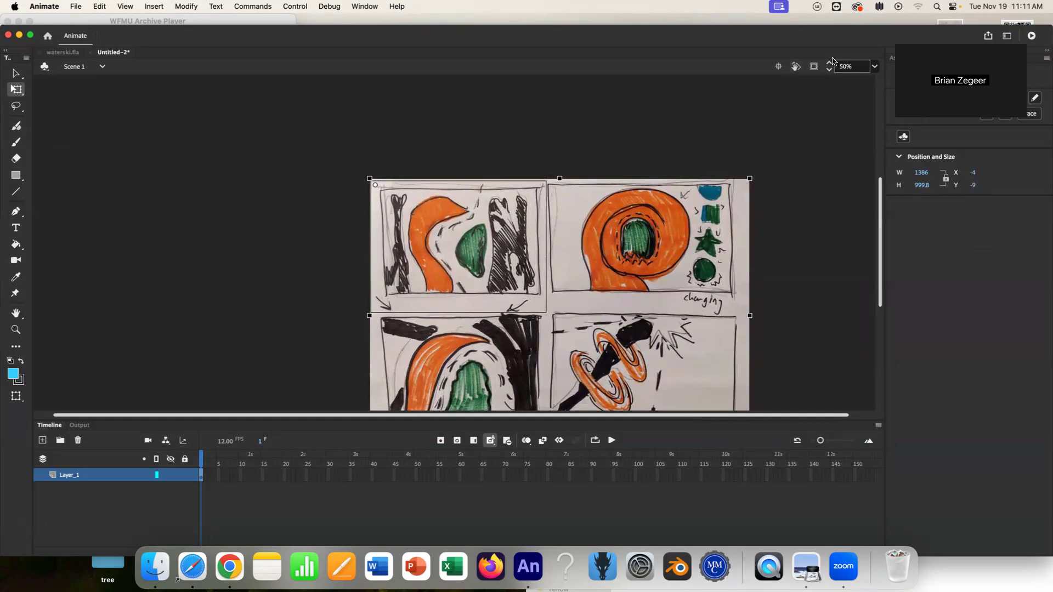
click(814, 67)
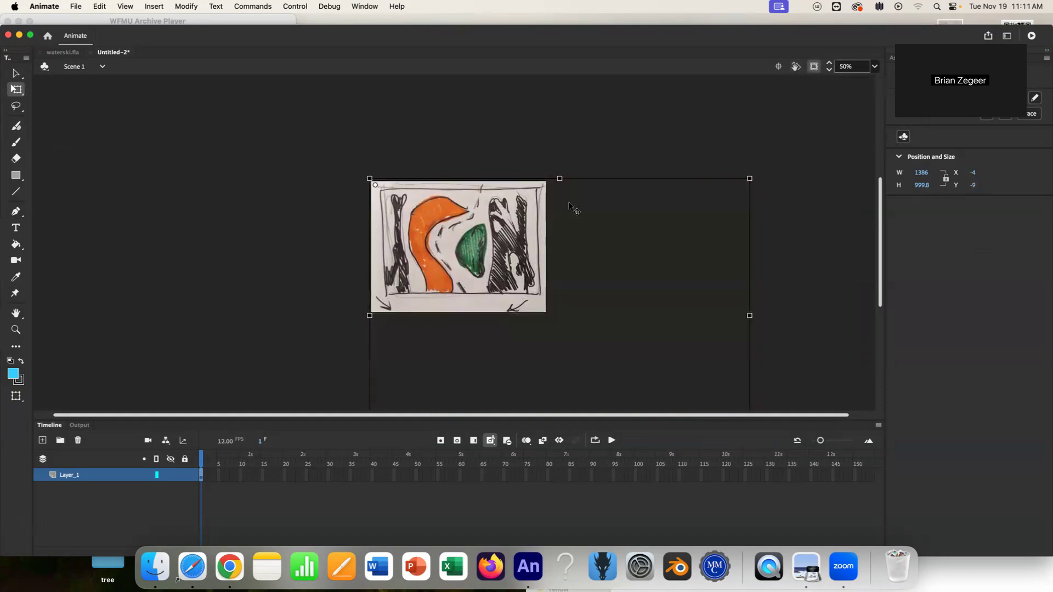
drag(876, 269, 889, 305)
drag(750, 360, 765, 380)
drag(649, 247, 651, 245)
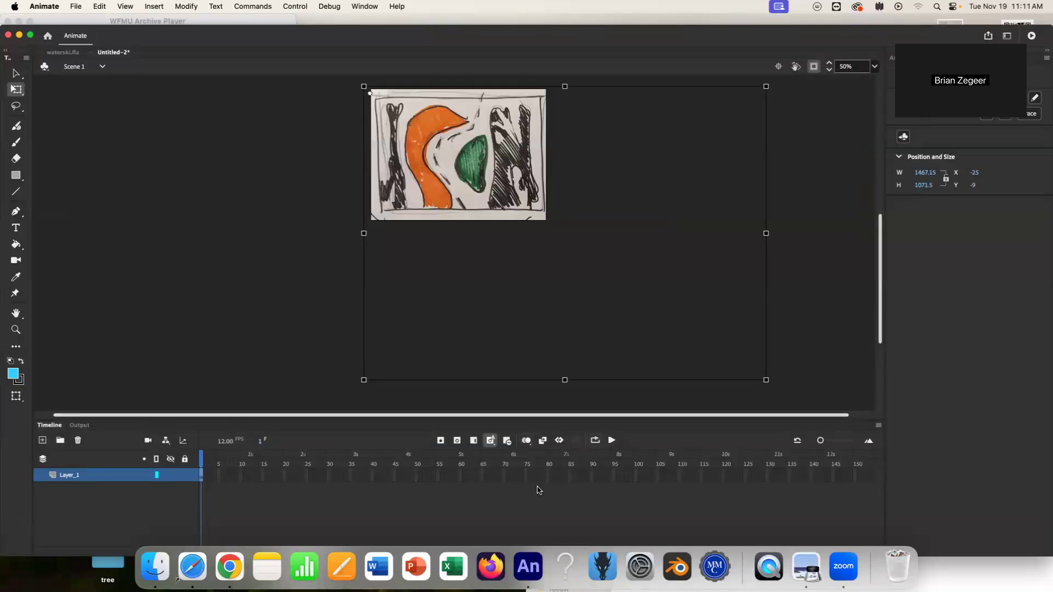
Extend the layer's frames to frame 60 and shift the image so its top-right panel fills the stage.
right_click(462, 476)
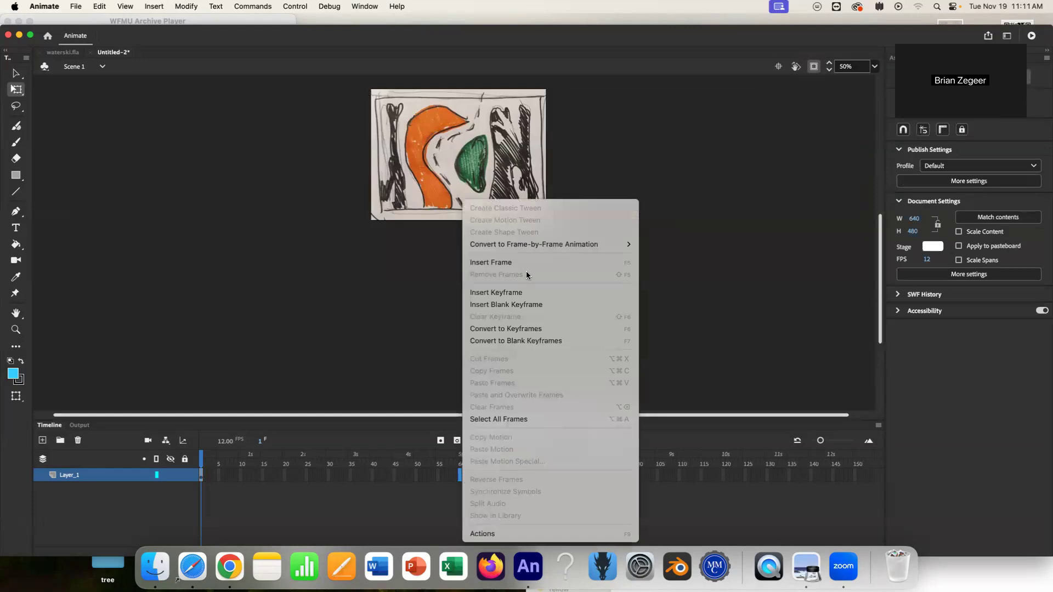
click(493, 262)
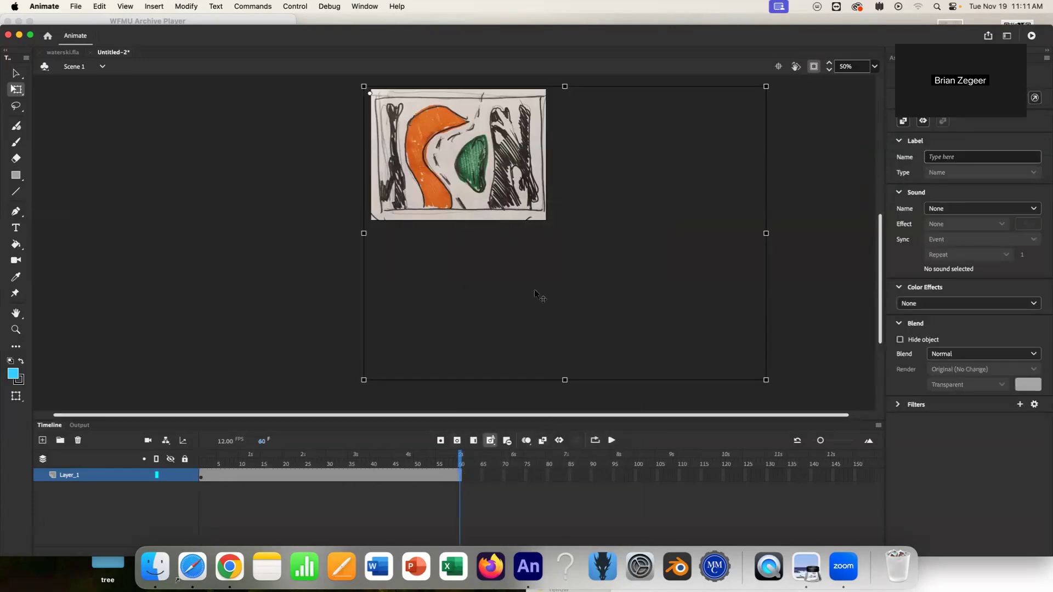
drag(659, 309, 475, 311)
drag(580, 384, 565, 370)
drag(492, 295, 491, 294)
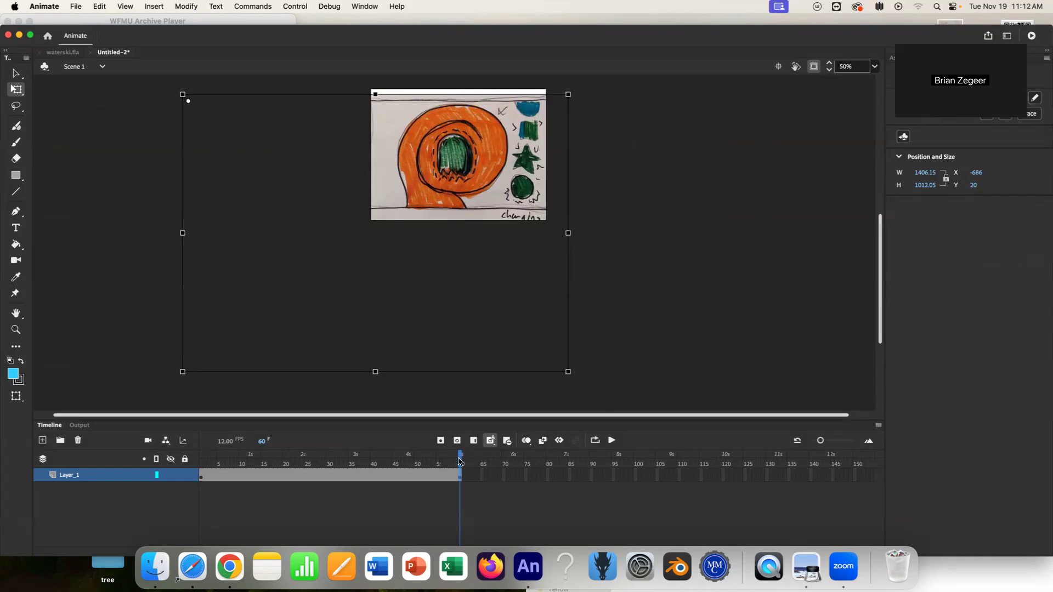
Resize the image to about 1366 × 931 px and realign the top-right panel with the stage.
key(Return)
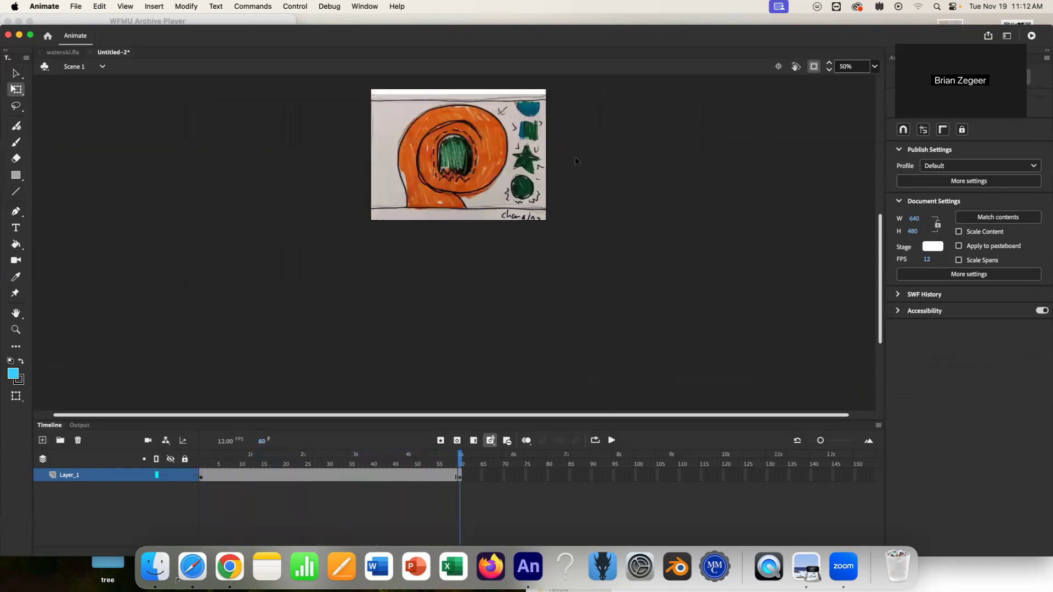
click(473, 160)
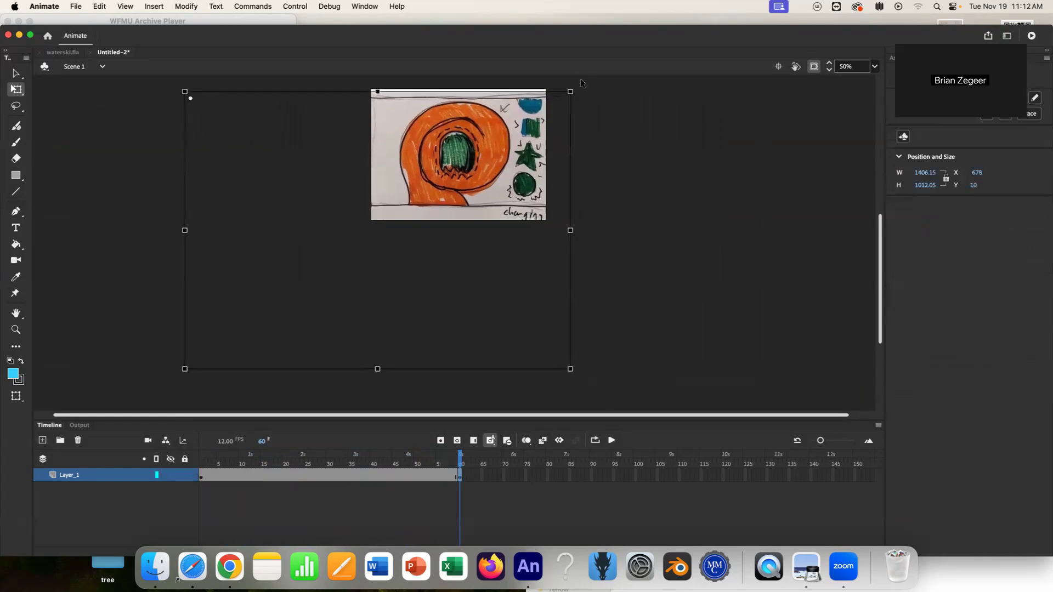
drag(571, 91, 560, 92)
drag(459, 153, 473, 166)
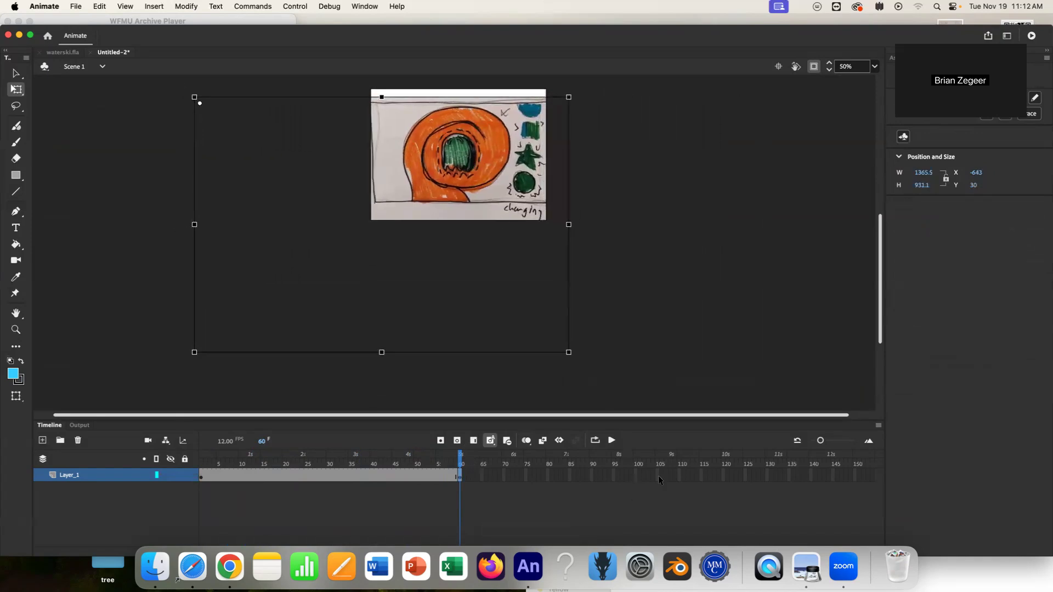
Extend the frames to frame 120 and move the image so its bottom-left panel fills the stage.
right_click(725, 473)
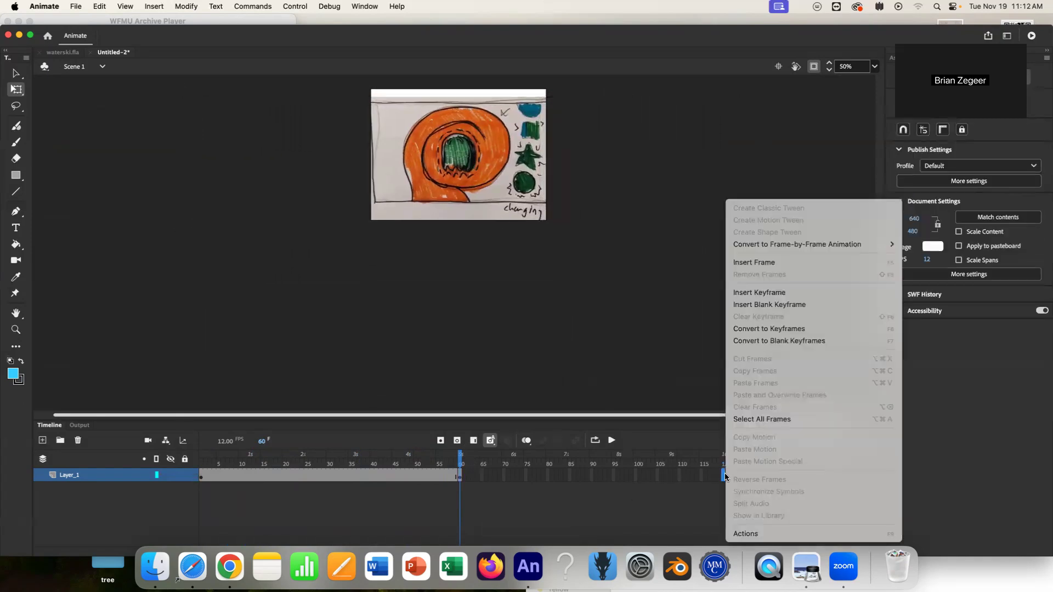
click(756, 262)
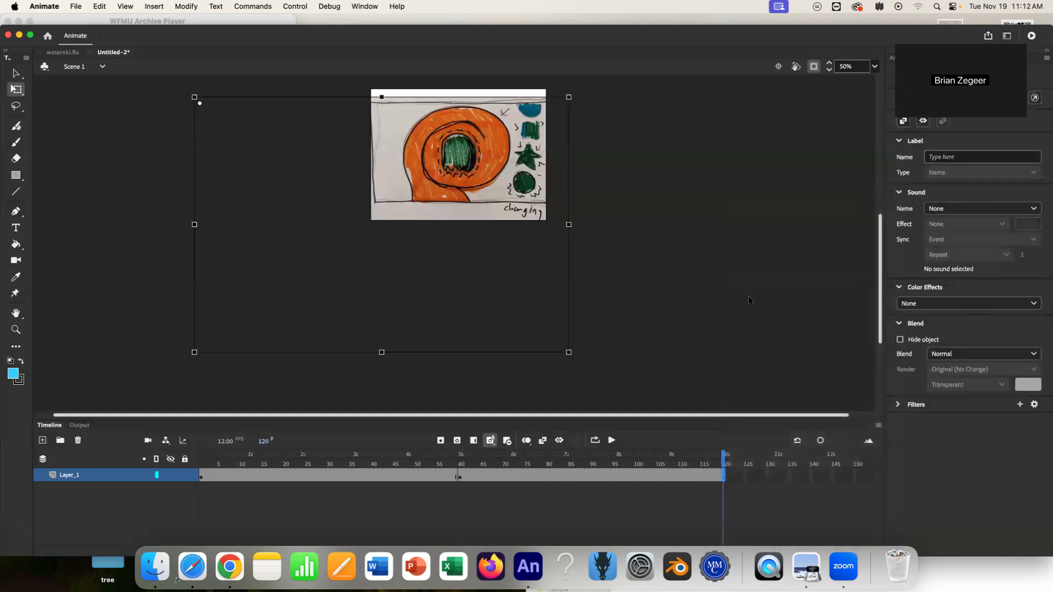
mouse_move(398, 259)
mouse_down()
mouse_move(492, 298)
mouse_move(653, 193)
mouse_move(594, 181)
mouse_move(592, 169)
mouse_up()
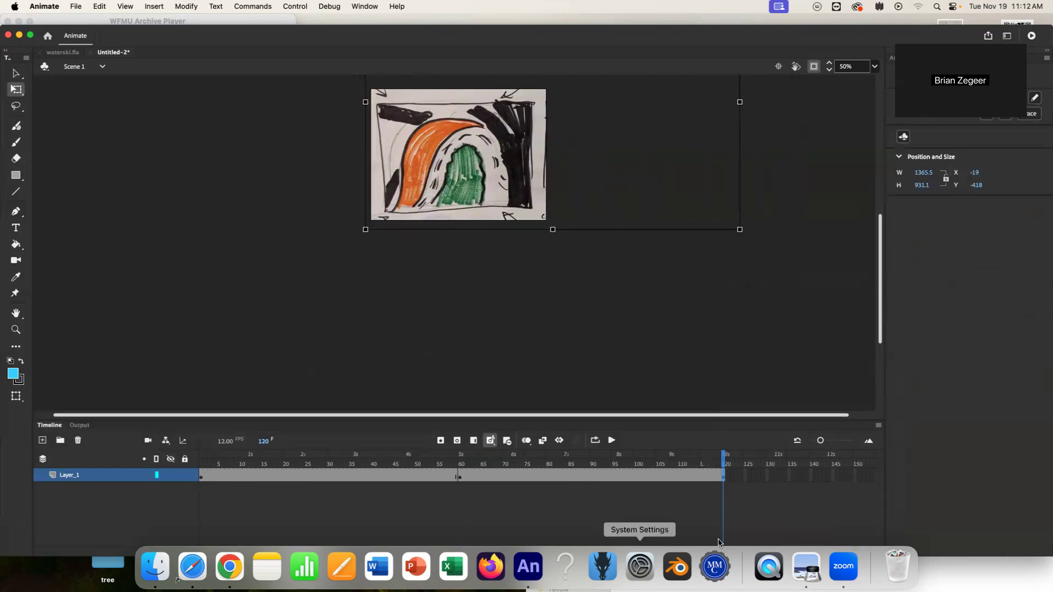
Extend the frames to frame 180 and move the image so its bottom-right panel fills the stage.
drag(243, 36, 244, 27)
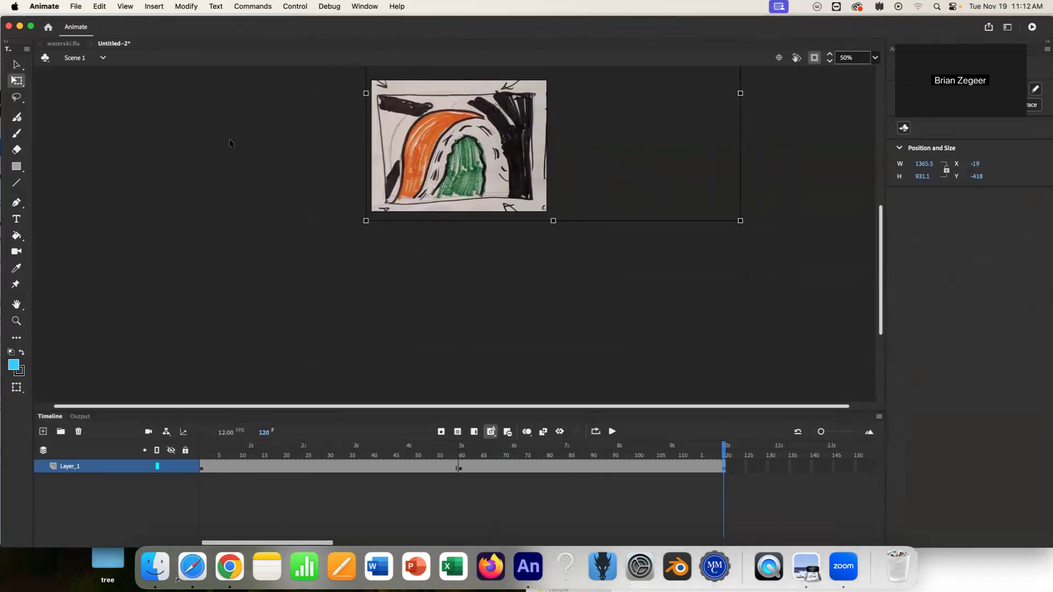
drag(323, 543, 399, 543)
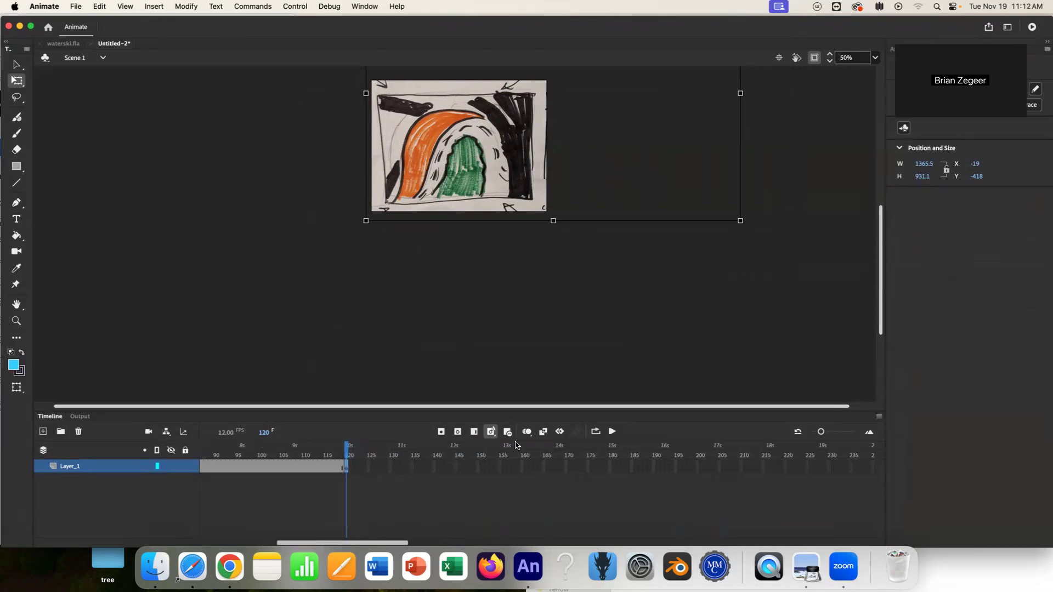
click(612, 466)
right_click(614, 468)
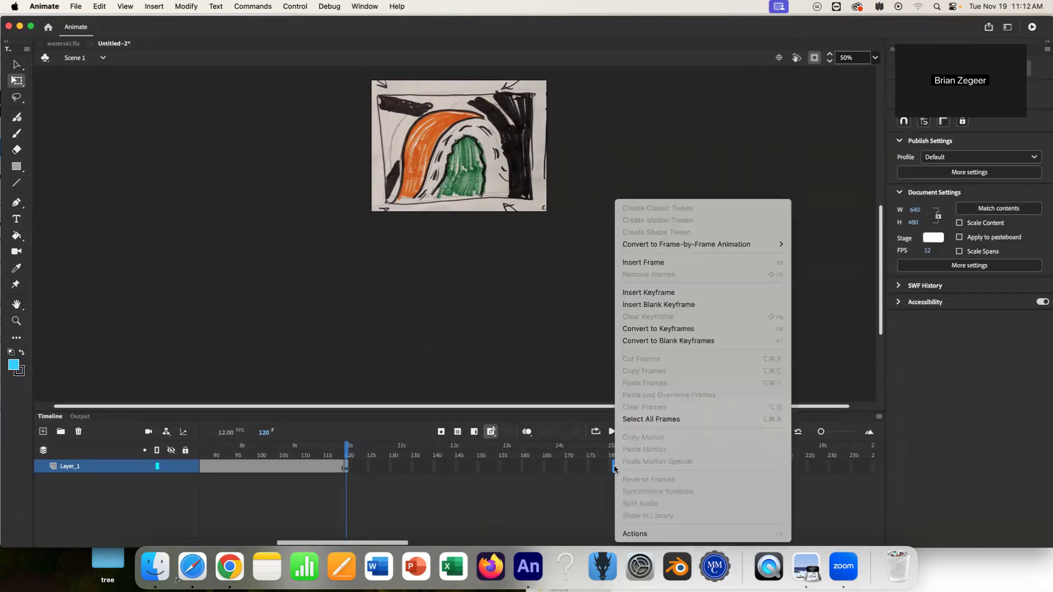
click(647, 262)
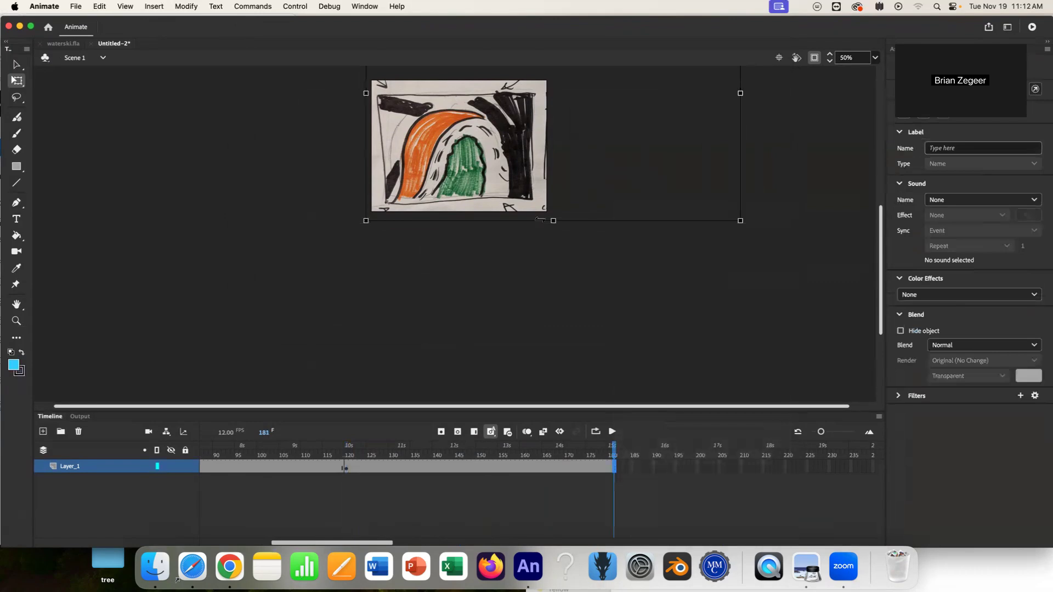
drag(515, 177, 344, 182)
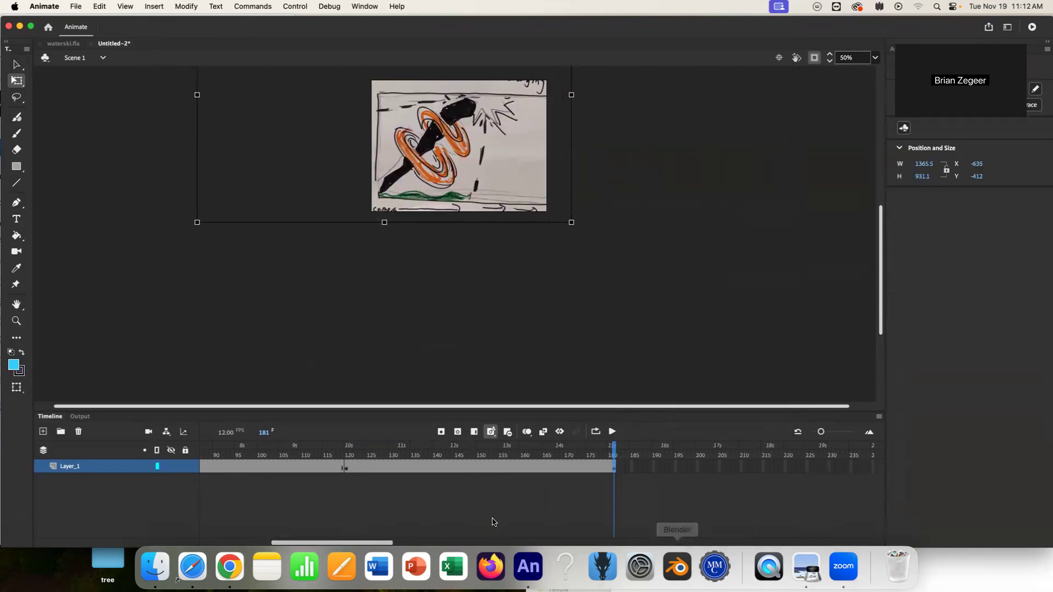
Extend the layer's frames to frame 240.
drag(361, 542, 377, 542)
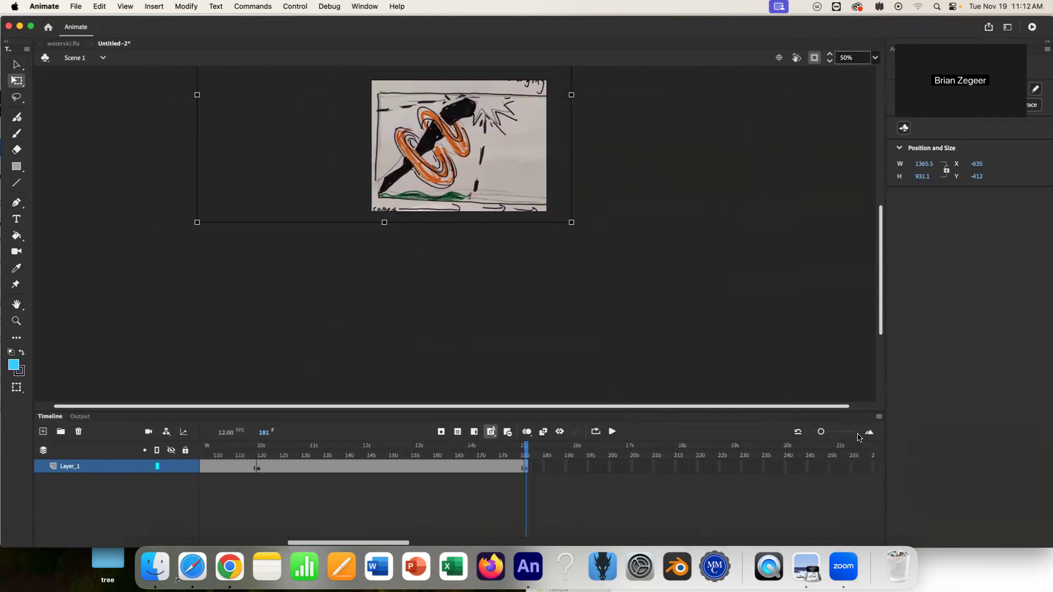
click(791, 467)
right_click(791, 466)
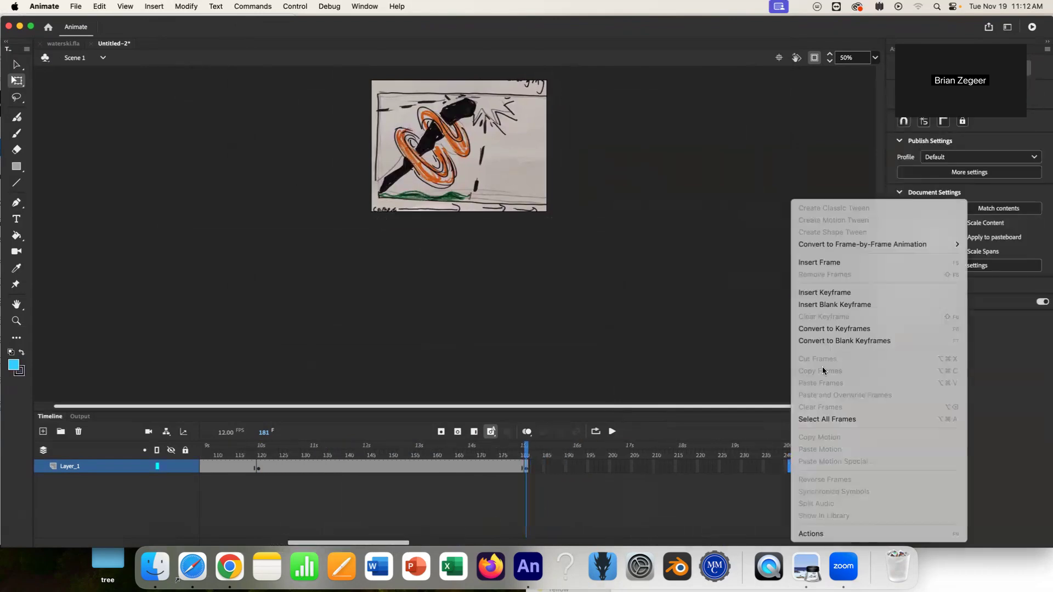
click(826, 264)
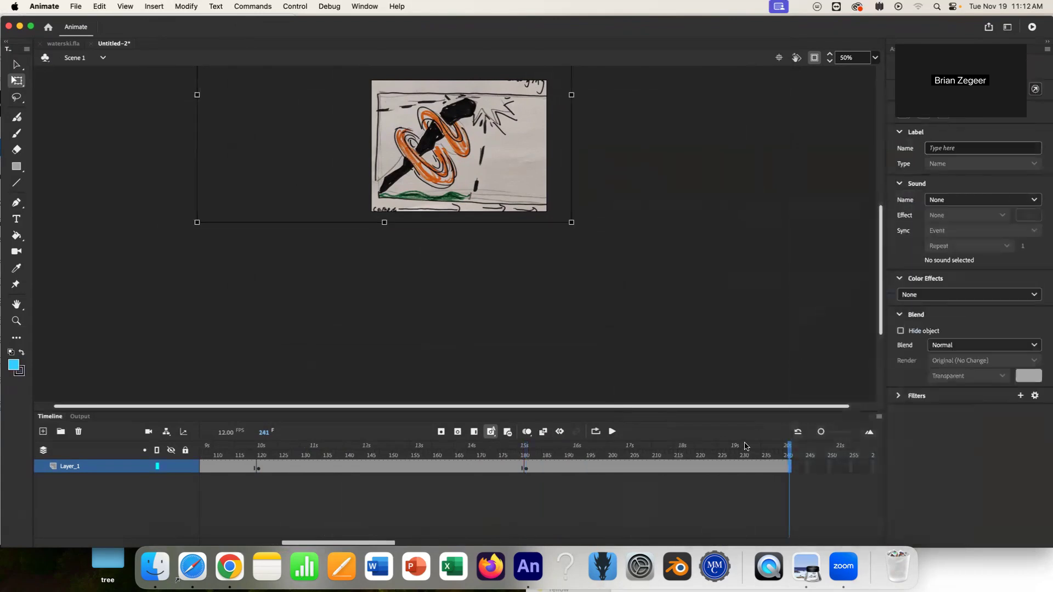
Zoom the stage to 100%, pan to the image, and play the timeline.
scroll(754, 313, up, 3)
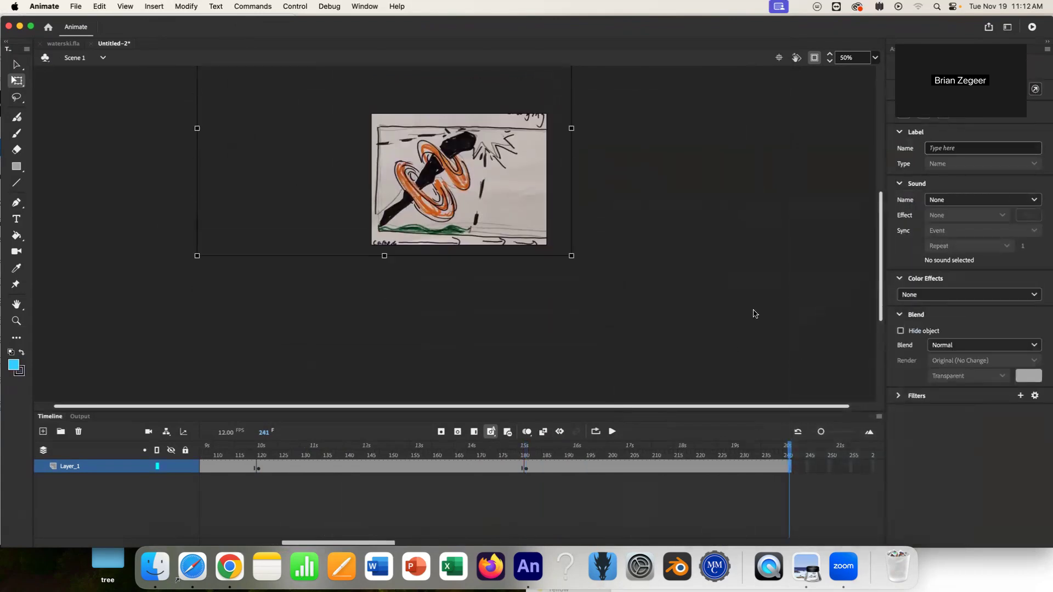
key(super+equal)
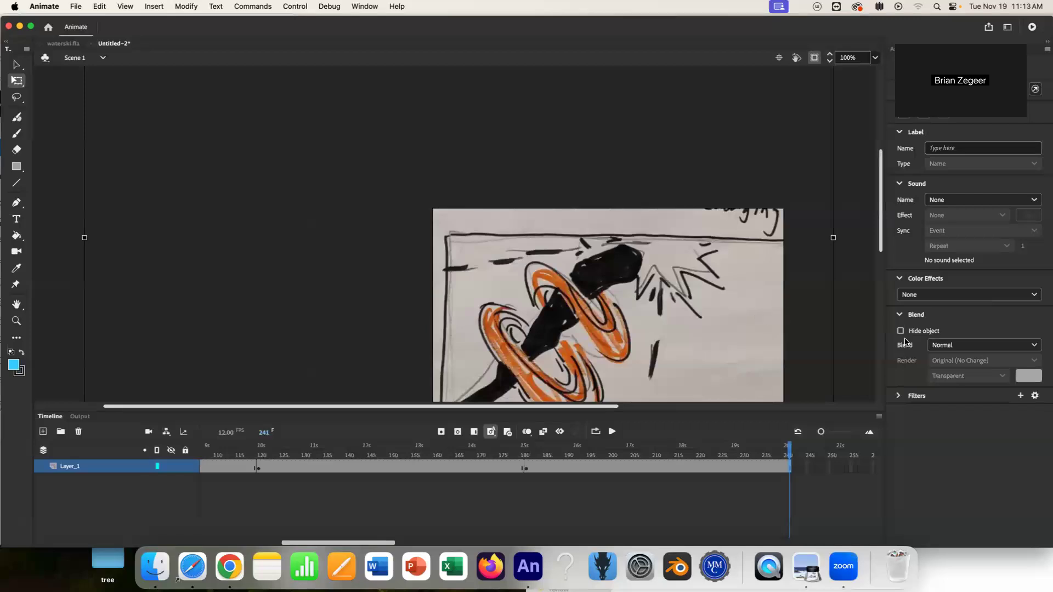
key(h)
drag(699, 306, 588, 209)
key(Return)
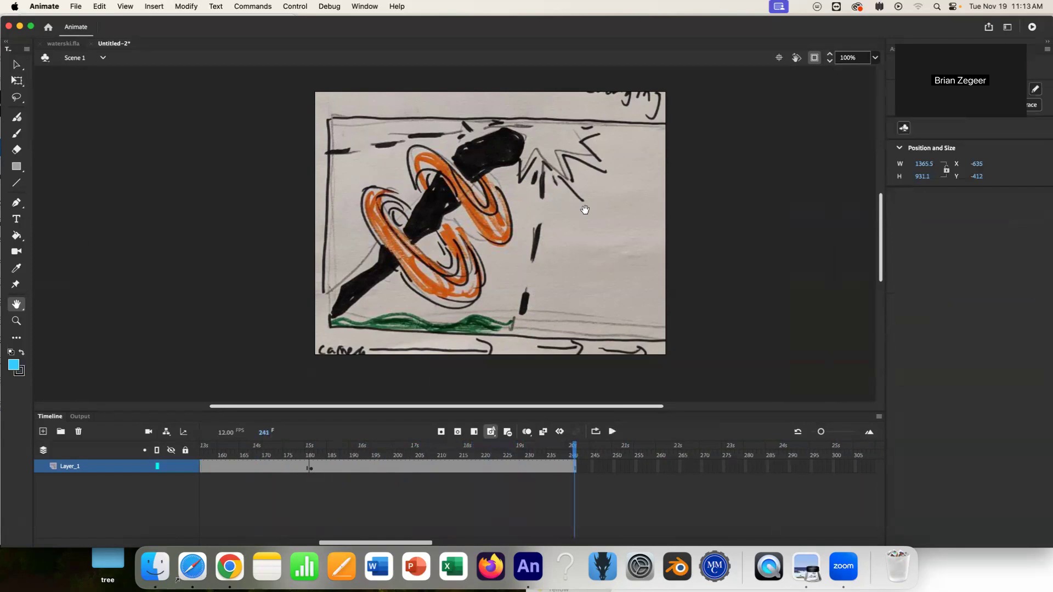
Zoom the stage to 50% and scrub the playhead through the layer's frames.
key(super+minus)
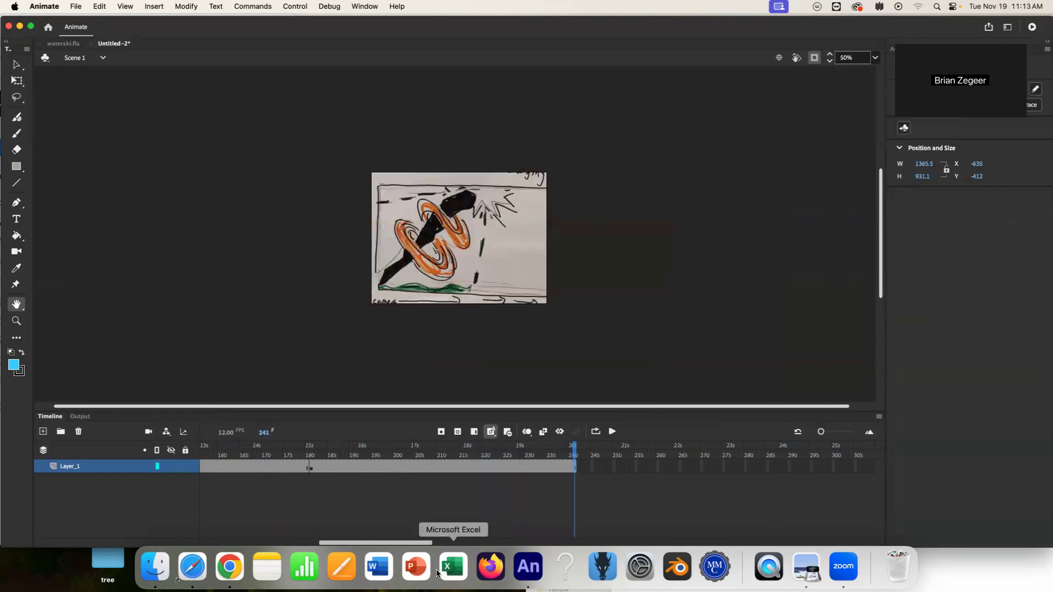
drag(401, 543, 189, 550)
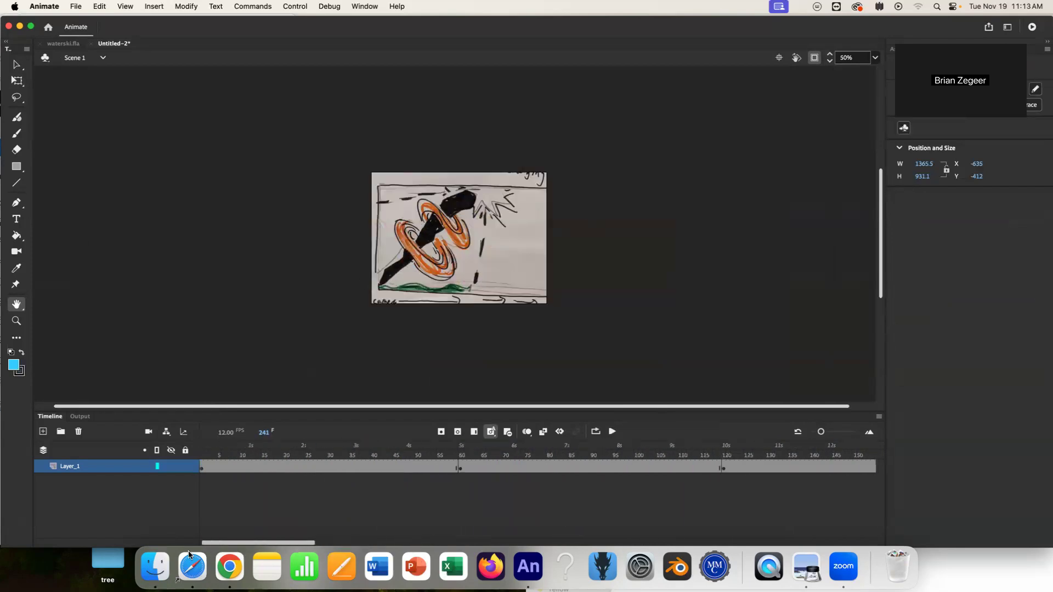
mouse_move(268, 452)
mouse_down()
mouse_move(228, 453)
mouse_move(783, 451)
mouse_up()
drag(306, 488, 371, 490)
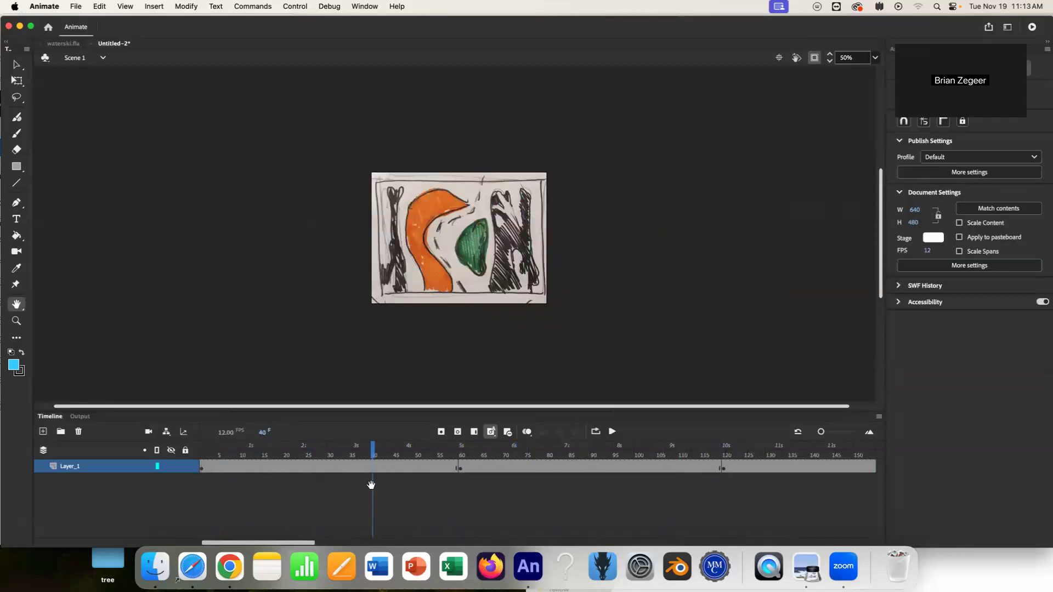
mouse_move(374, 451)
mouse_down()
mouse_move(230, 450)
mouse_move(840, 447)
mouse_move(145, 463)
mouse_up()
mouse_move(269, 543)
mouse_down()
mouse_move(296, 542)
mouse_move(260, 537)
mouse_up()
Select the frames after frame 60 on the layer and remove them.
click(15, 65)
drag(460, 471, 653, 472)
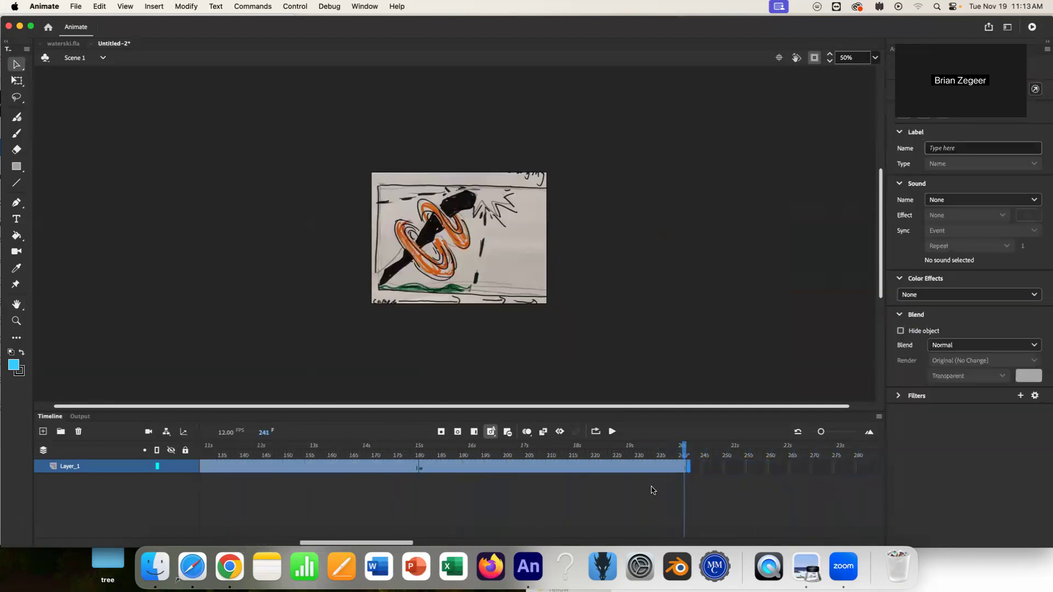
right_click(623, 465)
click(645, 274)
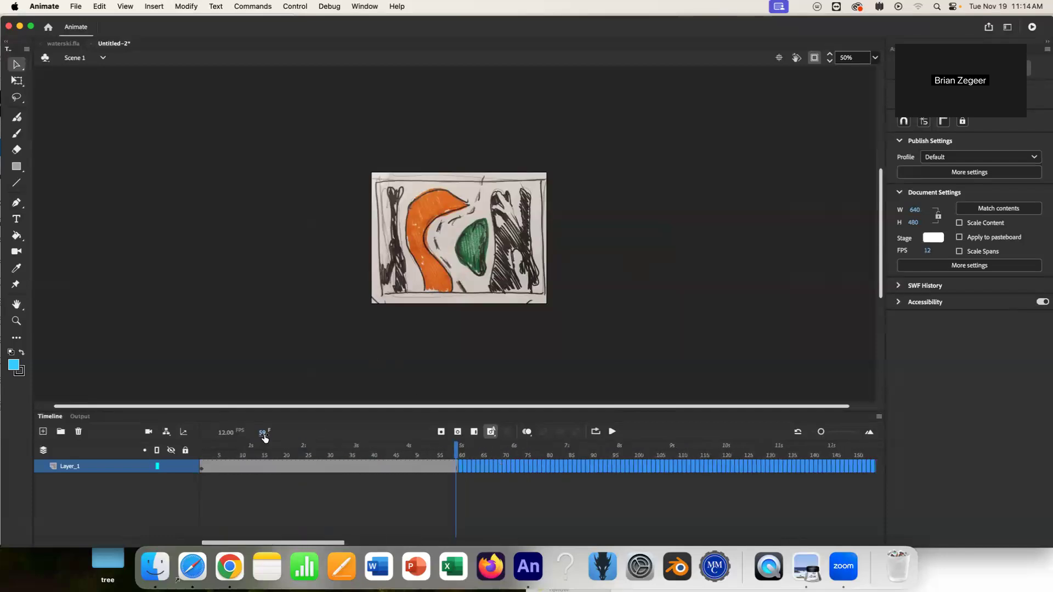
Return the playhead to frame 1 and insert a new scene.
drag(245, 456, 204, 474)
click(122, 6)
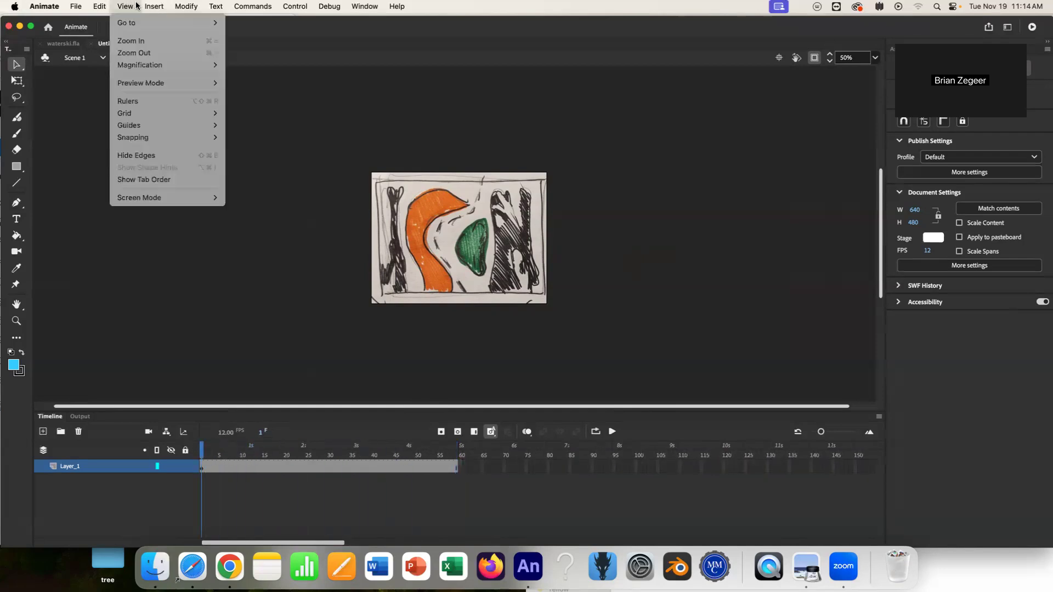
mouse_move(153, 7)
click(166, 103)
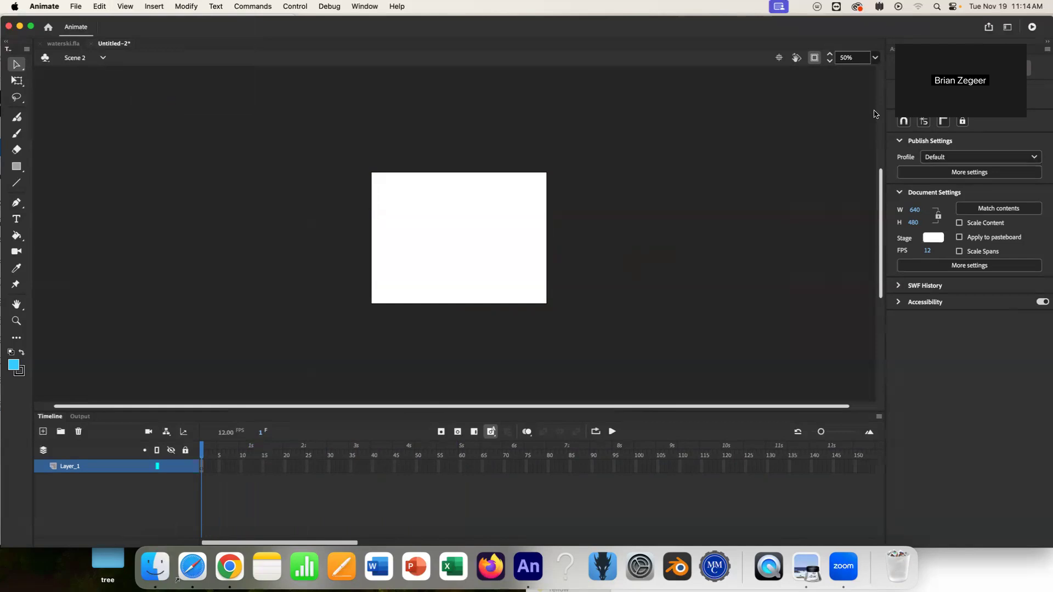
Place the four-panel sketch from the library on Scene 2's stage and extend its frames to frame 65.
click(1011, 49)
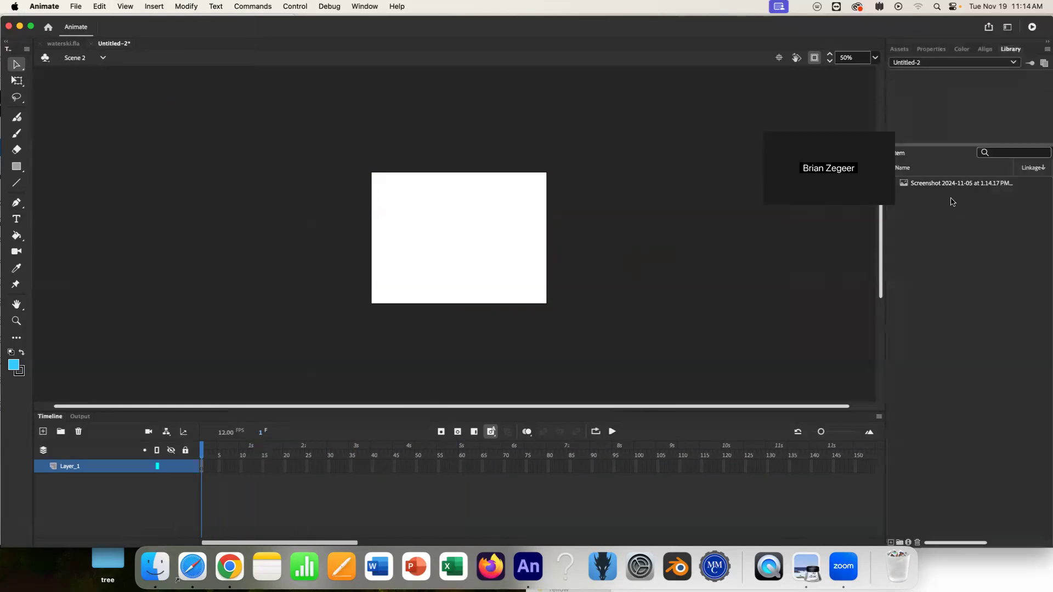
drag(951, 184, 425, 263)
drag(502, 245, 481, 267)
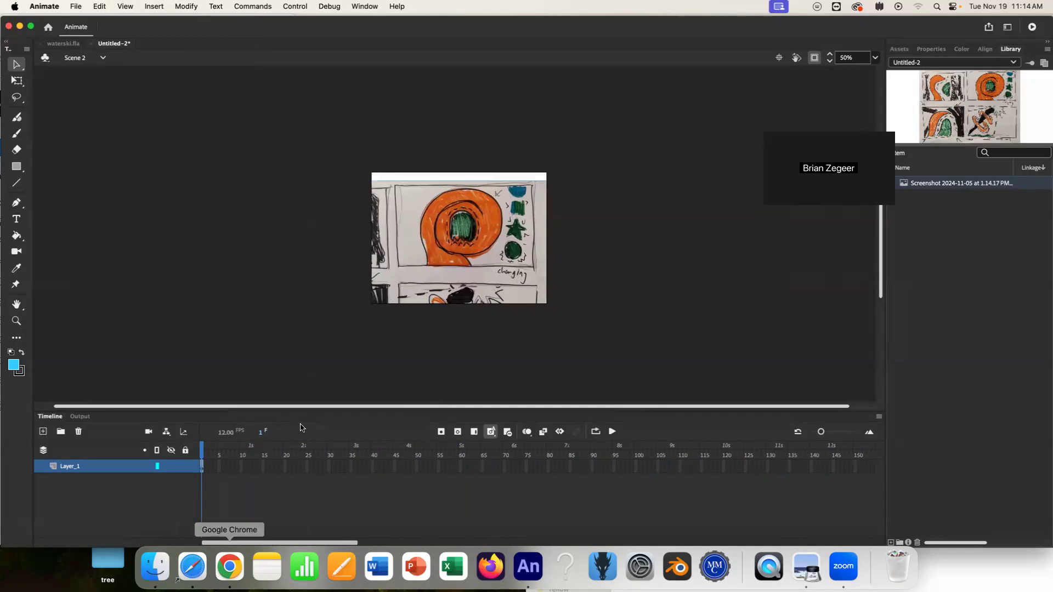
right_click(480, 474)
click(508, 261)
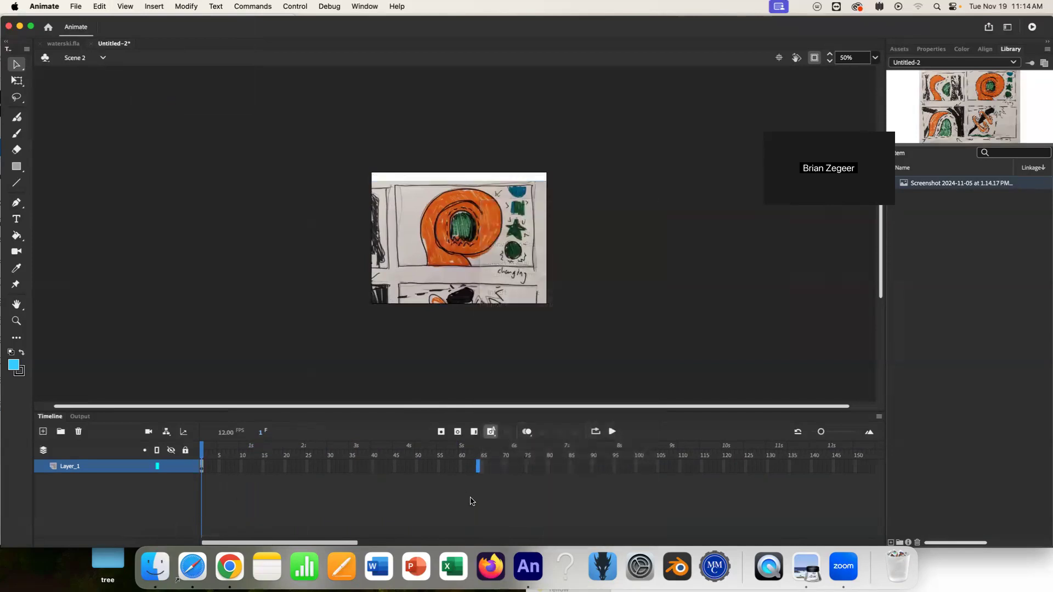
click(202, 453)
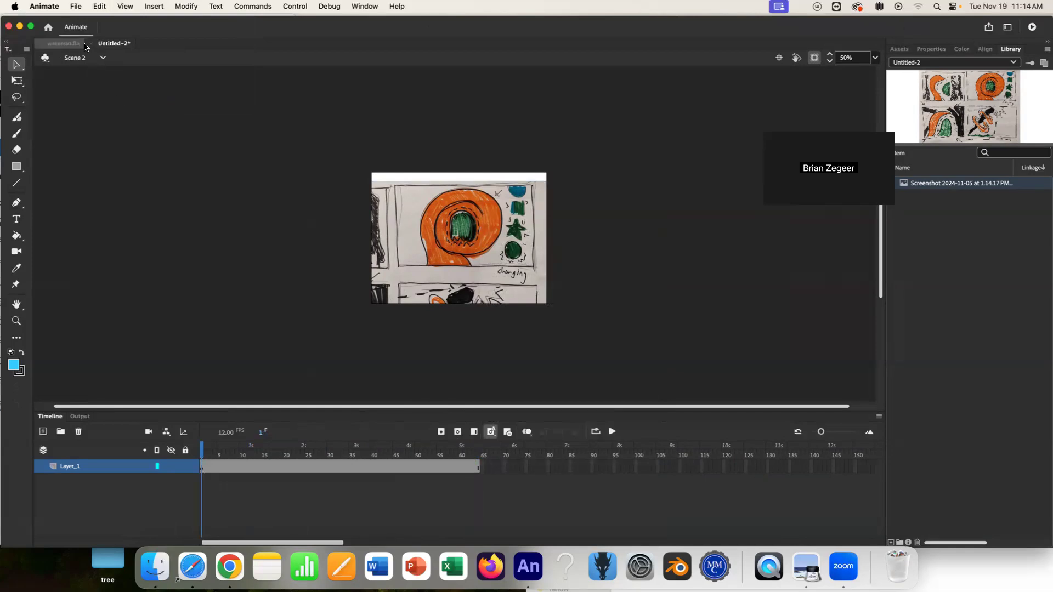
Switch back and forth between Scene 1 and Scene 2 to compare them.
click(102, 58)
click(82, 72)
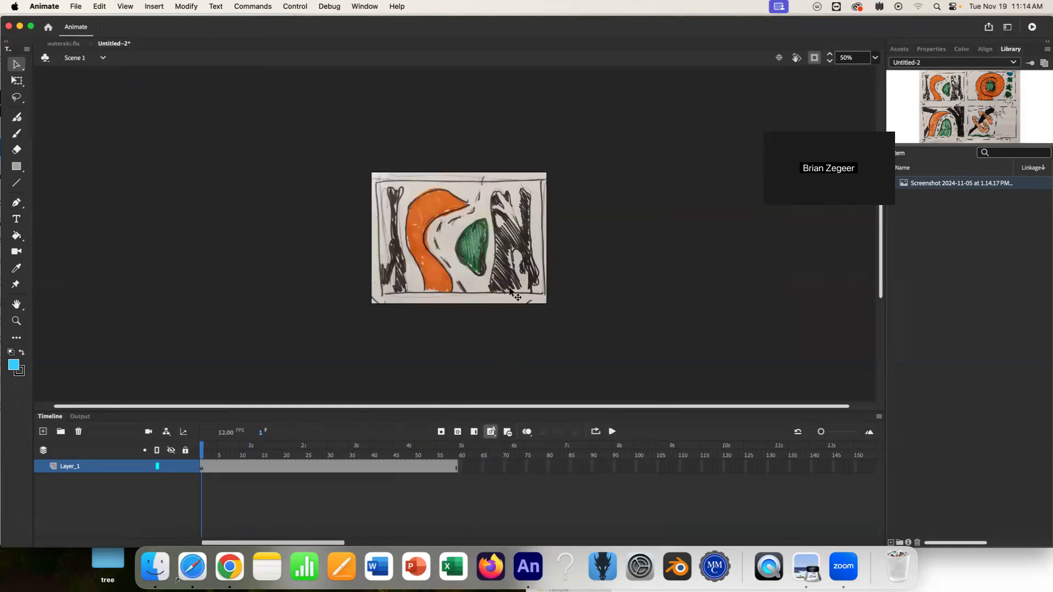
click(102, 58)
click(82, 87)
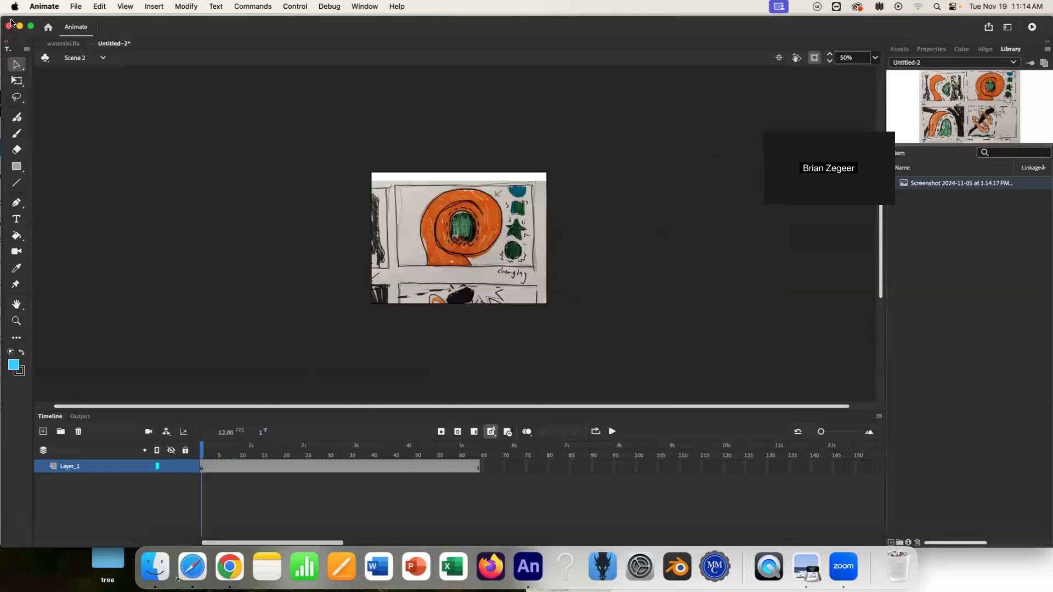
click(102, 58)
click(99, 73)
click(102, 58)
click(102, 84)
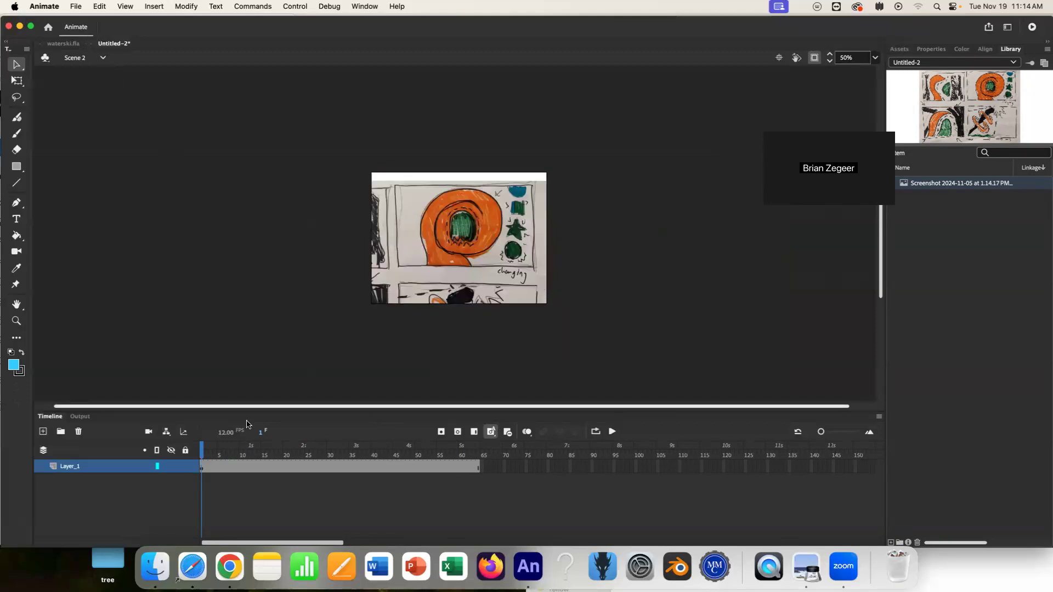
click(86, 61)
click(93, 72)
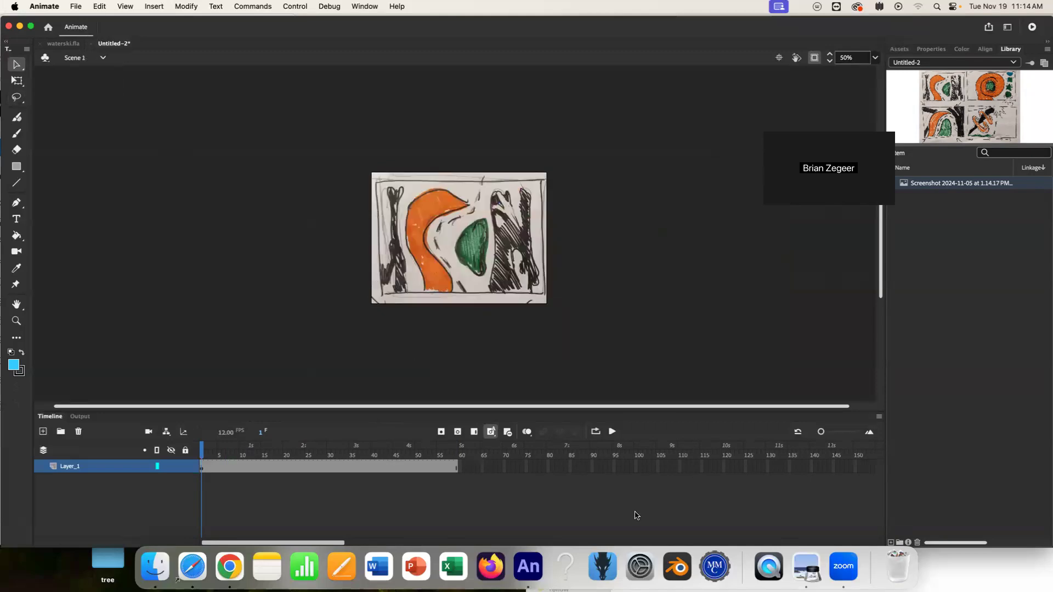
Insert extra frames into Scene 1's layer.
drag(489, 470, 254, 467)
right_click(254, 466)
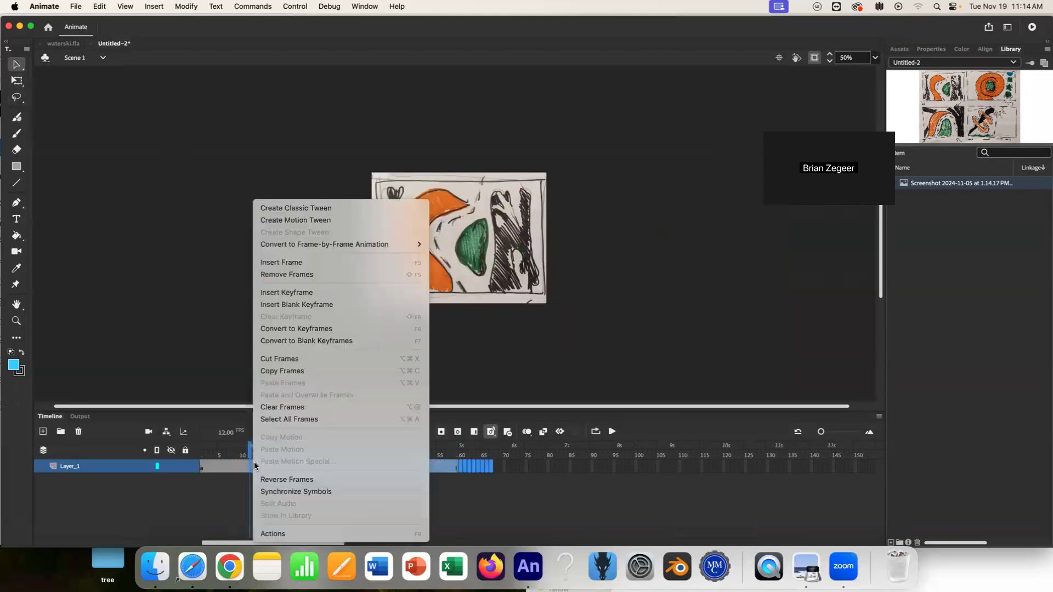
click(264, 264)
Select frames from about frame 23 onward in Scene 1 and remove them.
drag(702, 466, 304, 466)
right_click(304, 466)
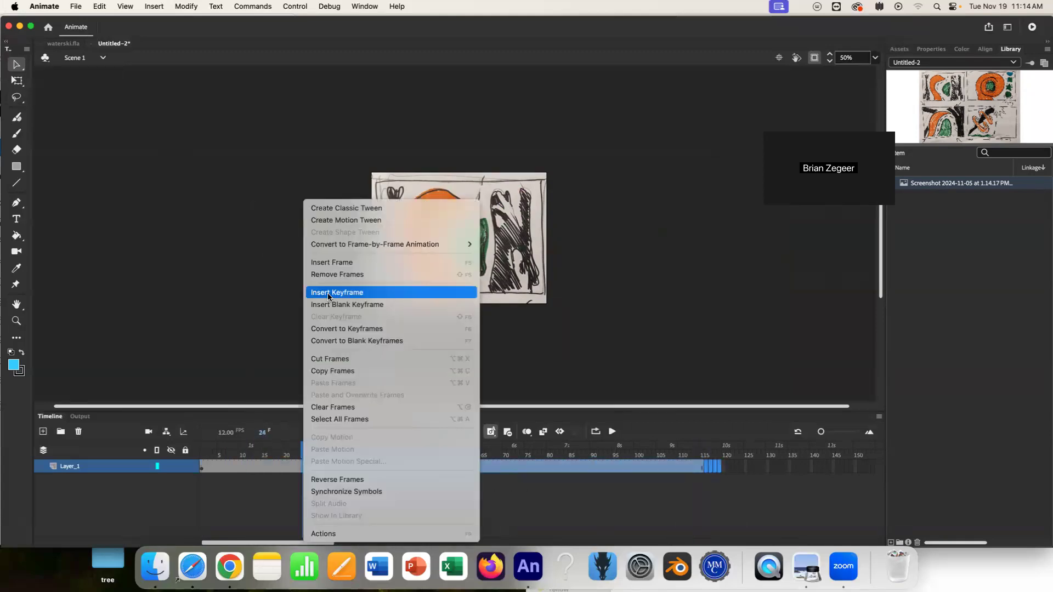
click(331, 276)
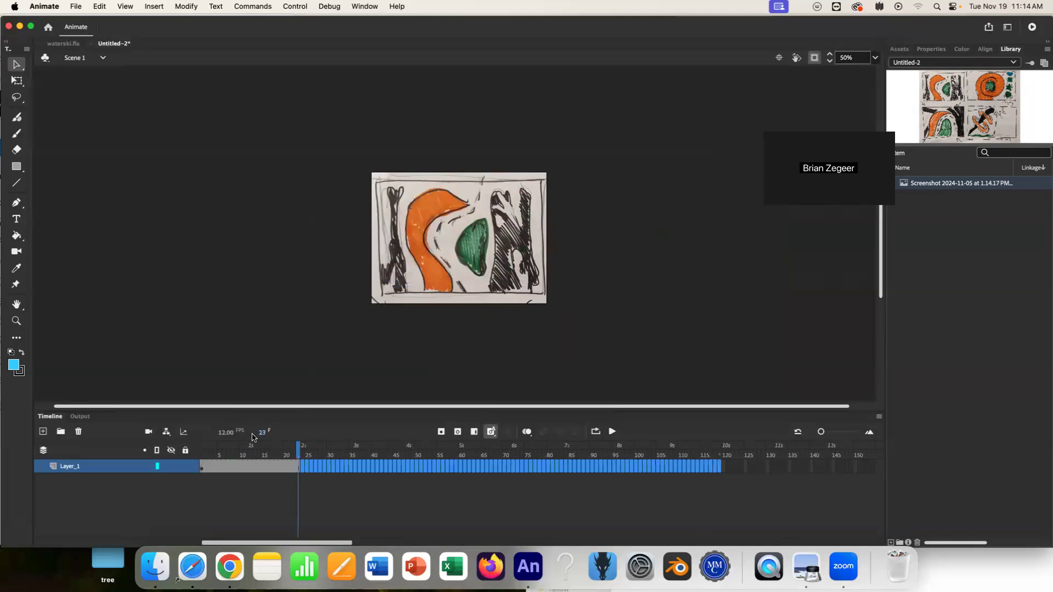
click(256, 457)
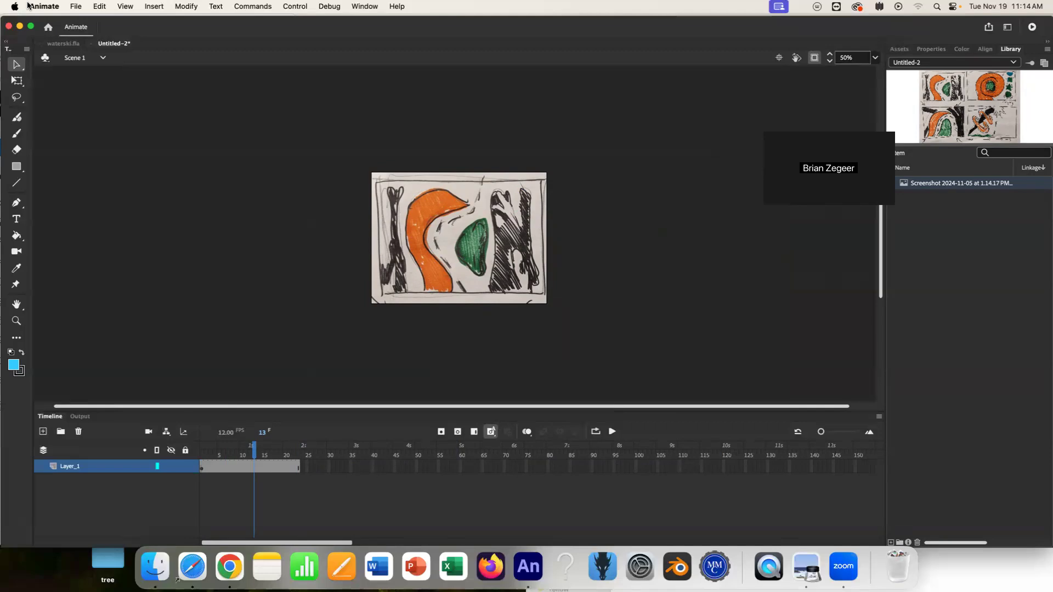
Test the movie and close the preview window.
click(249, 6)
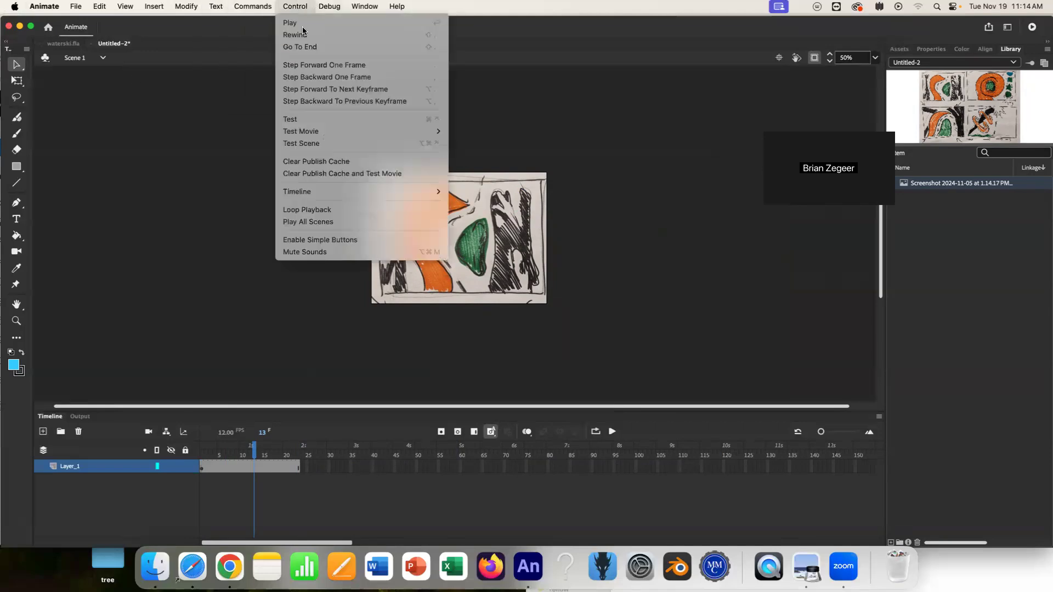
click(306, 120)
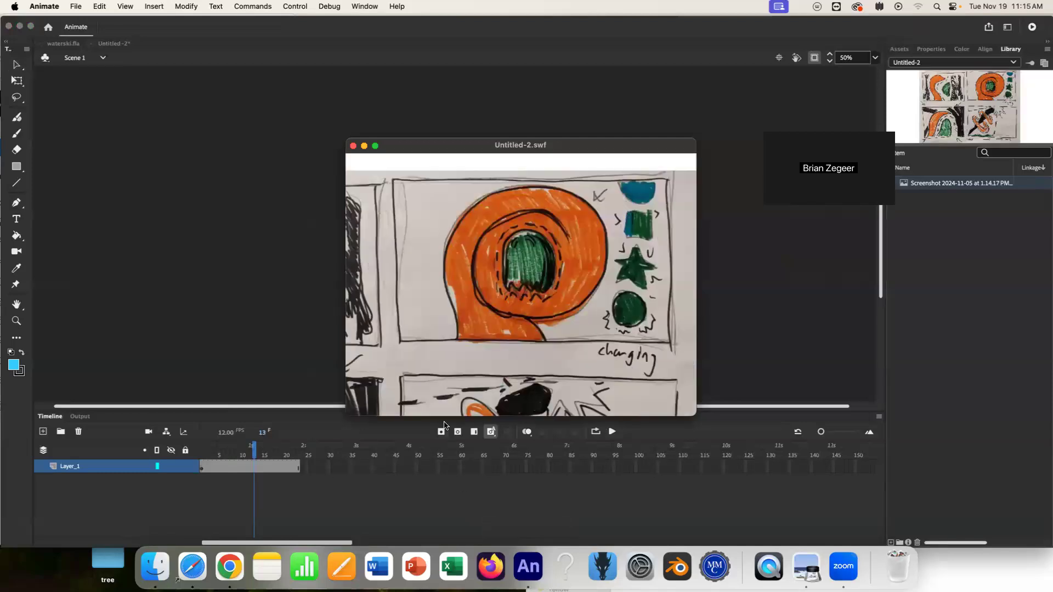
click(354, 146)
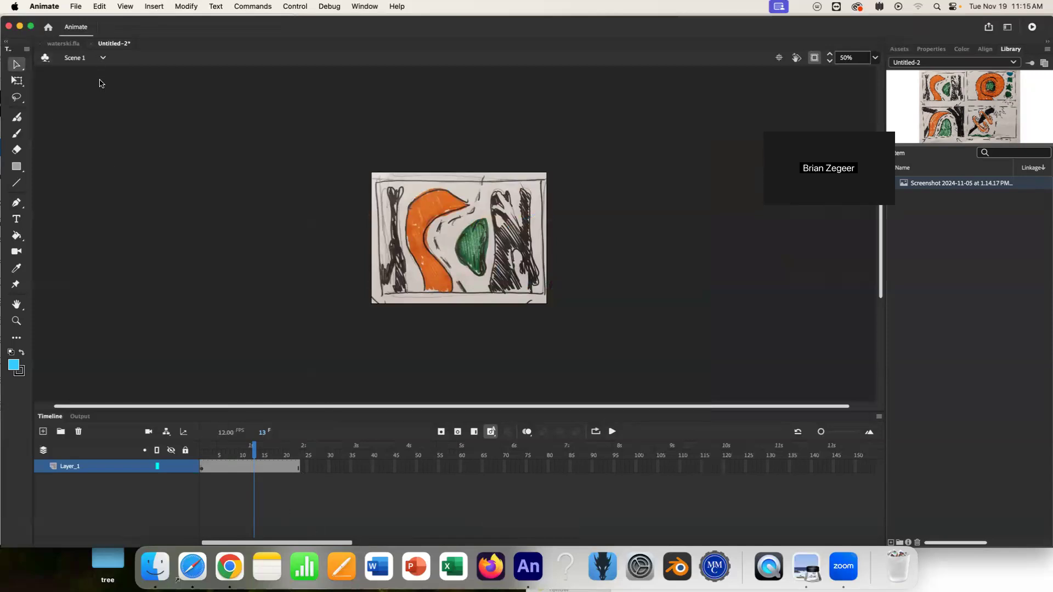
Switch between Scene 1 and Scene 2 using the scene selector.
click(83, 55)
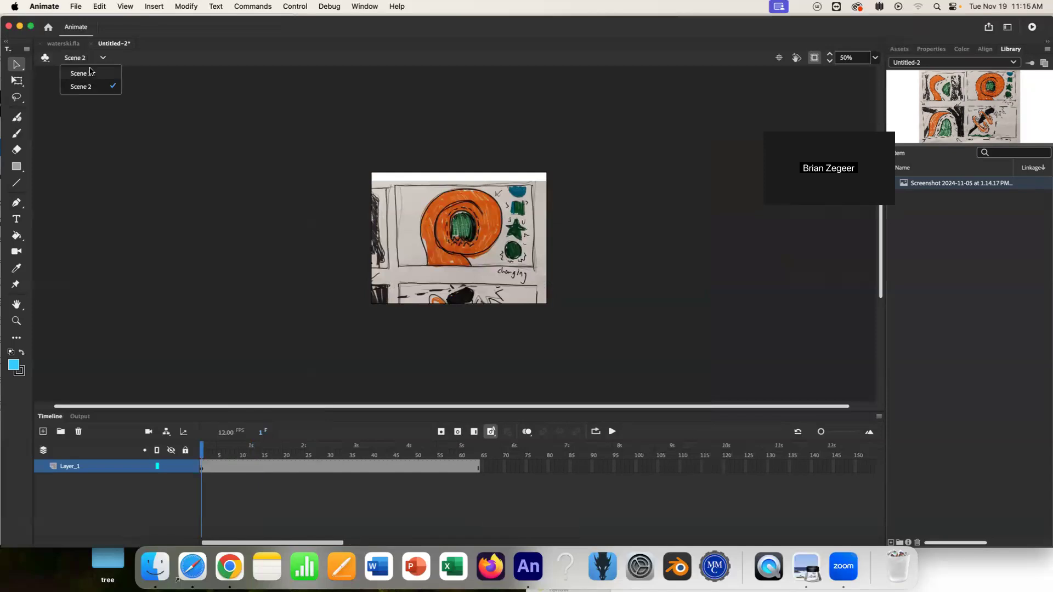
click(92, 75)
click(81, 59)
click(104, 87)
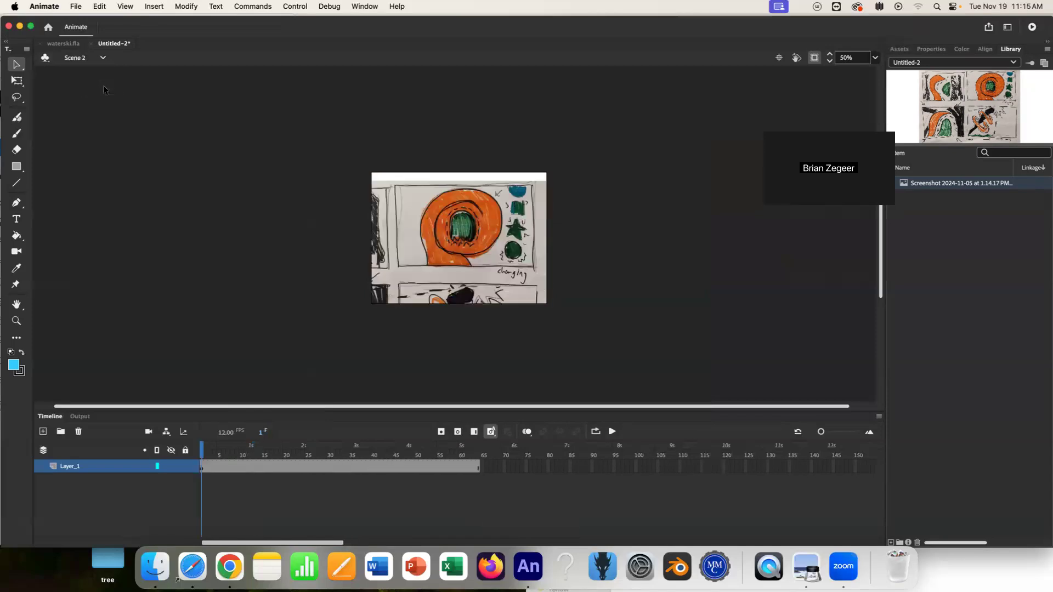
click(82, 65)
click(92, 74)
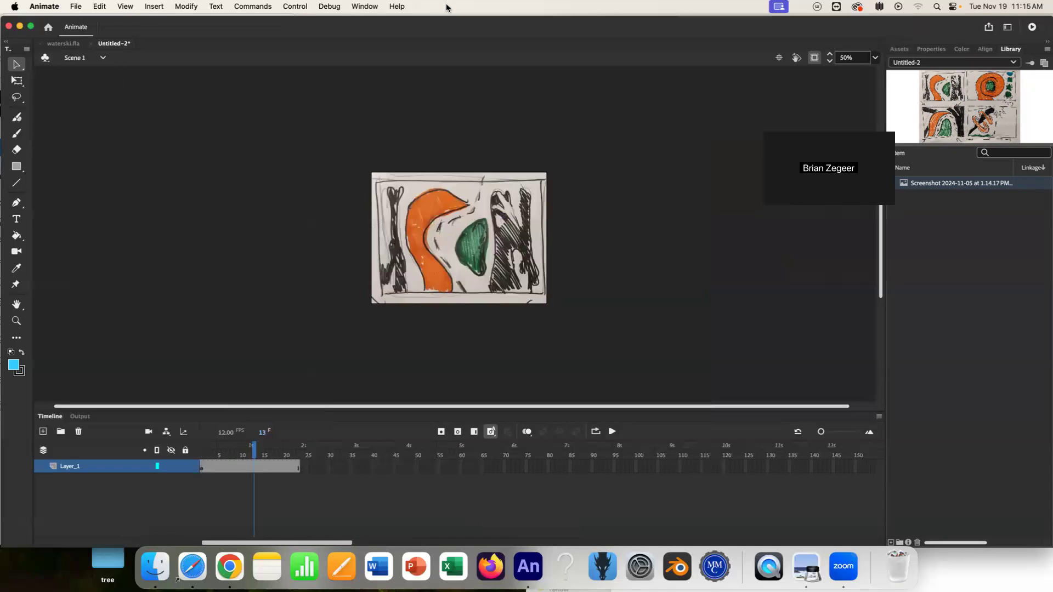
Open the Scene panel and float it over the stage.
click(370, 7)
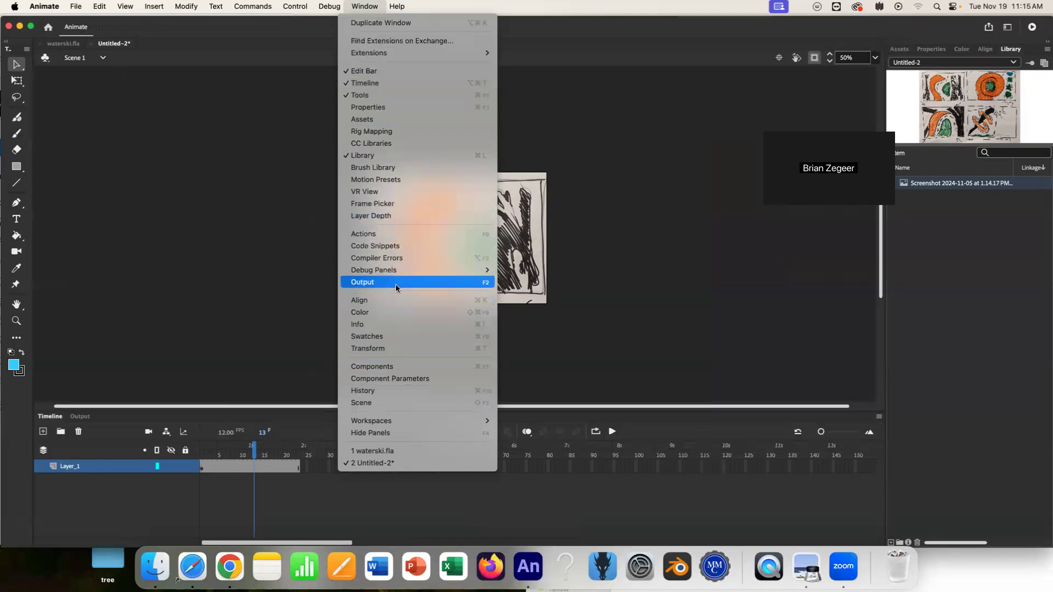
click(403, 407)
drag(951, 41, 714, 207)
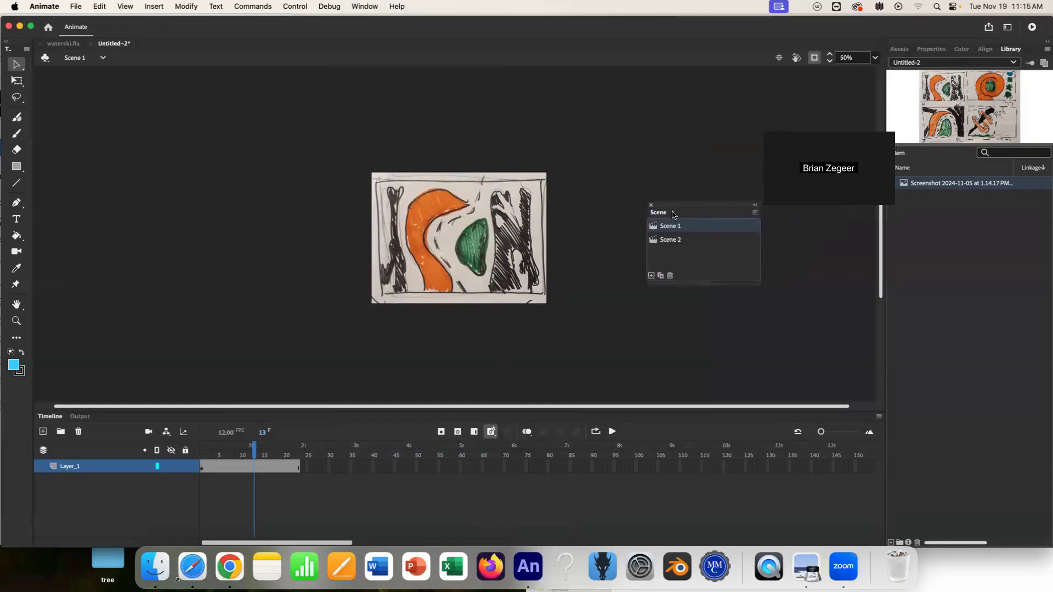
Switch repeatedly between Scene 1 and Scene 2 in the Scene panel.
click(672, 239)
click(676, 232)
click(676, 241)
click(677, 230)
click(675, 242)
click(677, 230)
click(676, 242)
click(678, 228)
click(679, 243)
click(676, 227)
click(681, 243)
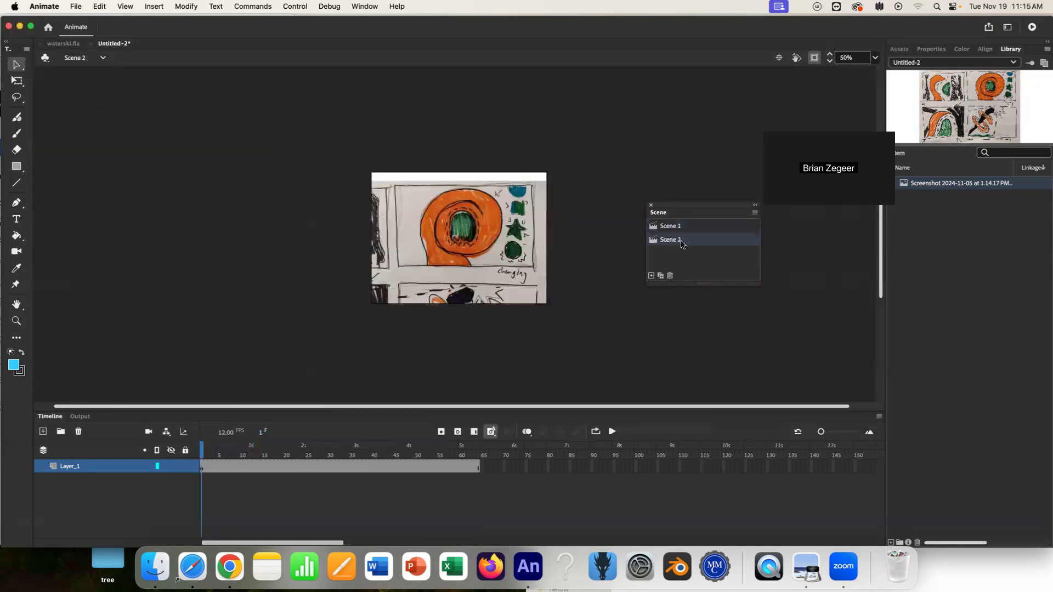
click(664, 231)
click(670, 242)
Reposition the Scene panel and the application window.
drag(139, 25, 139, 32)
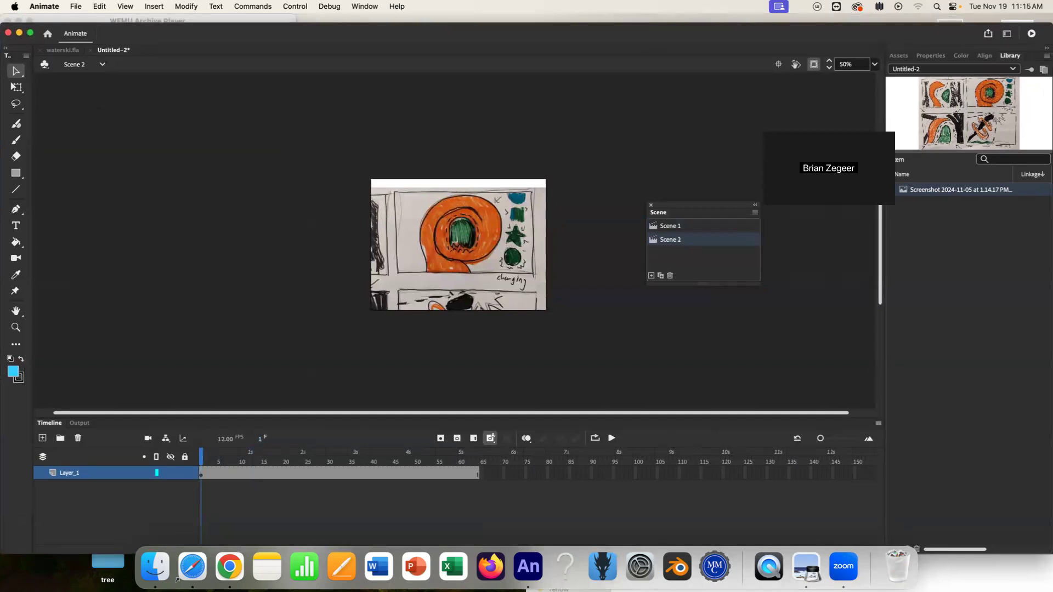
drag(690, 207, 779, 256)
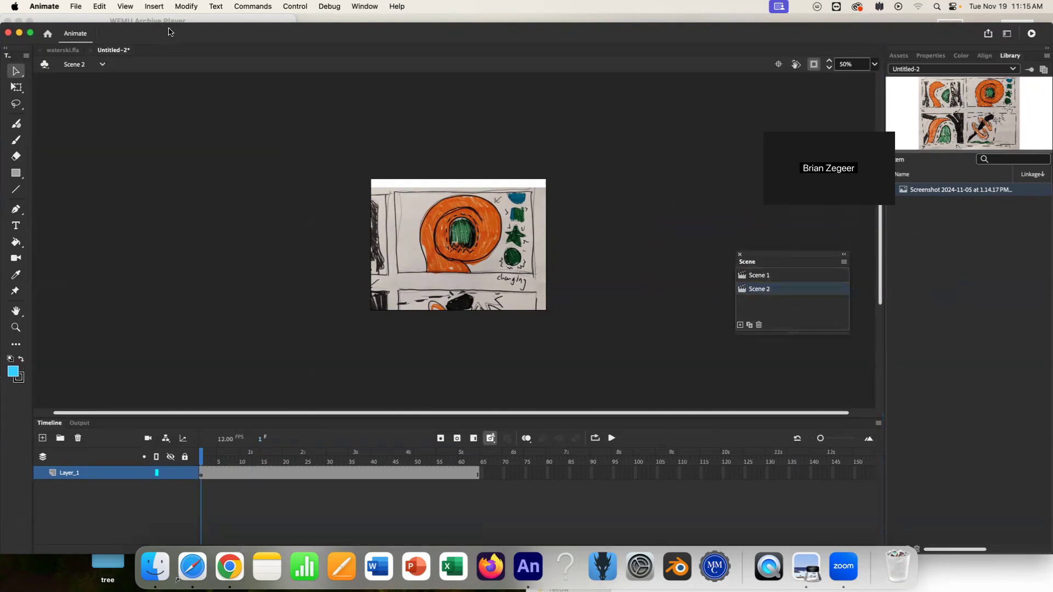
drag(168, 32, 162, 22)
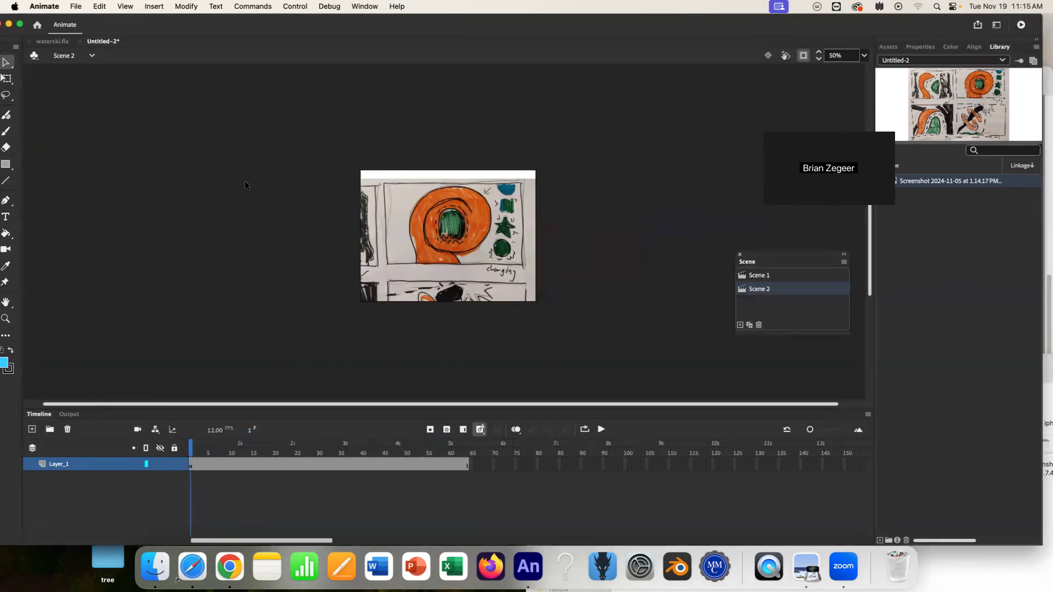
Close the untitled document without saving it.
click(82, 41)
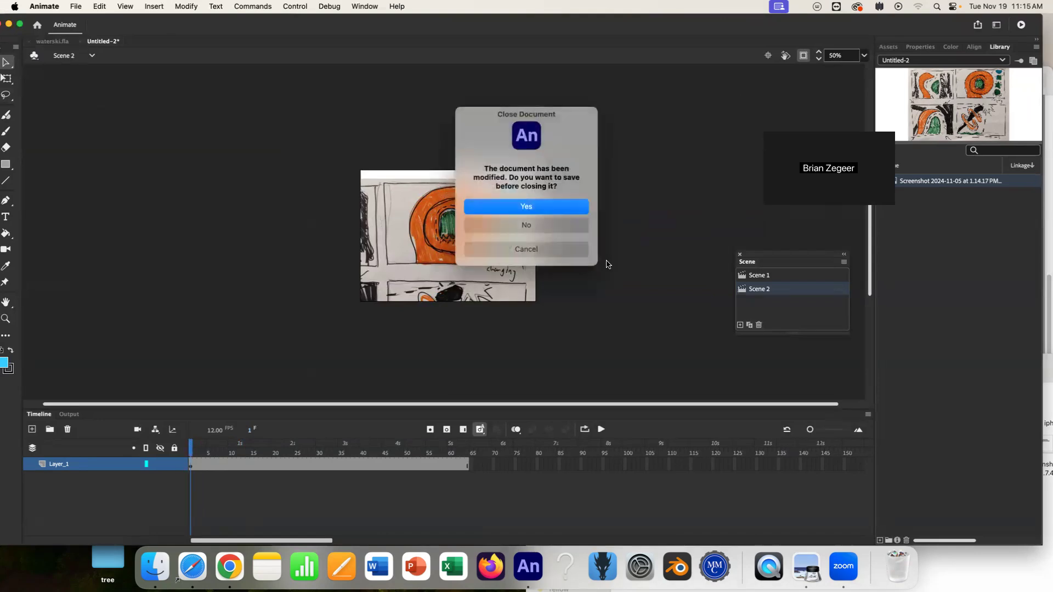
click(545, 228)
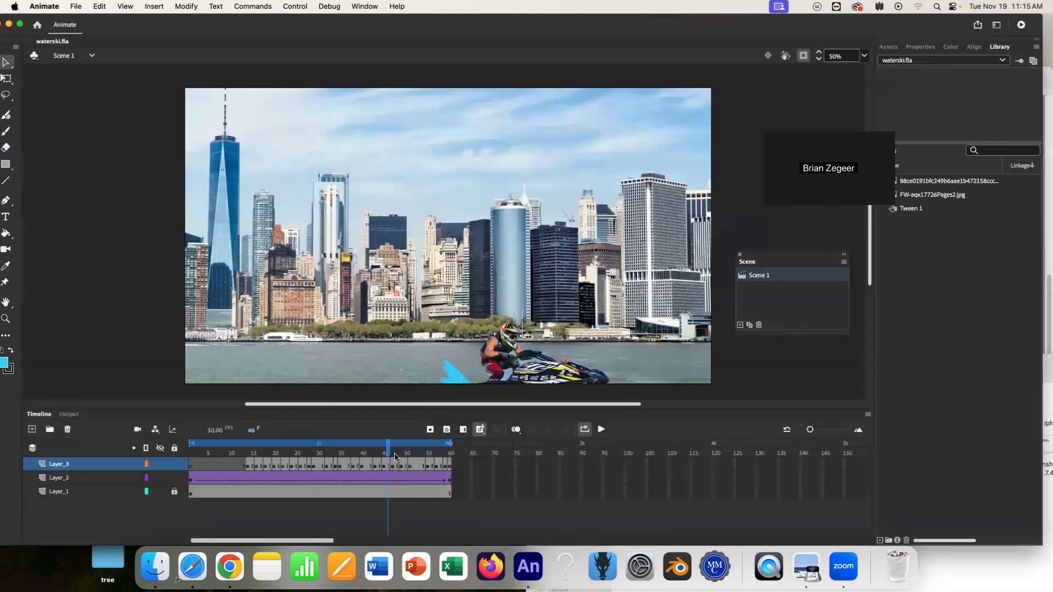
Scrub and play the waterski animation's timeline and move the Scene panel aside.
drag(388, 452, 340, 438)
key(Return)
scroll(613, 220, down, 2)
scroll(610, 219, up, 1)
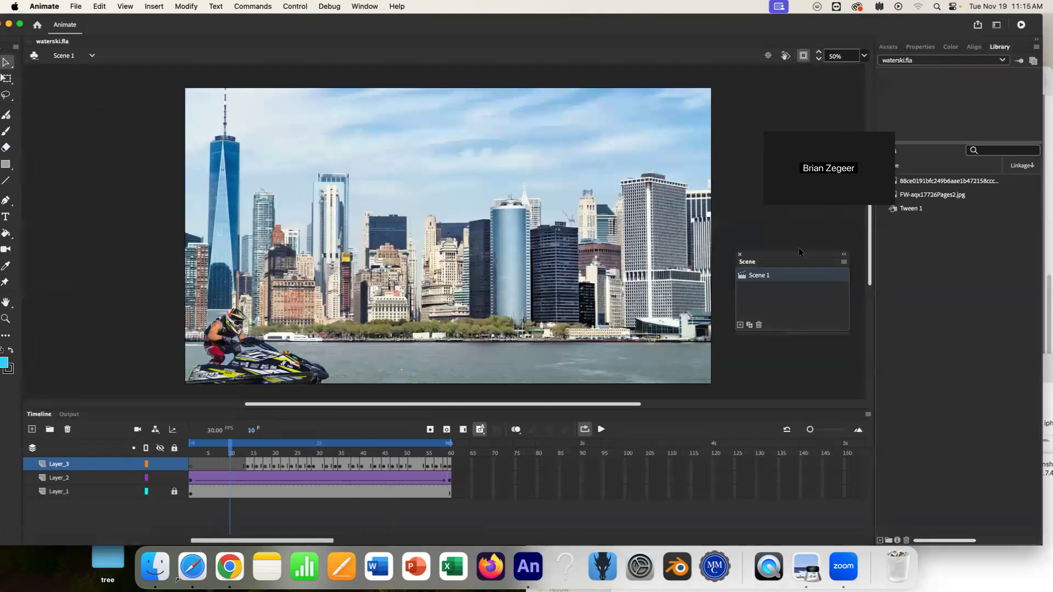
drag(799, 257, 861, 259)
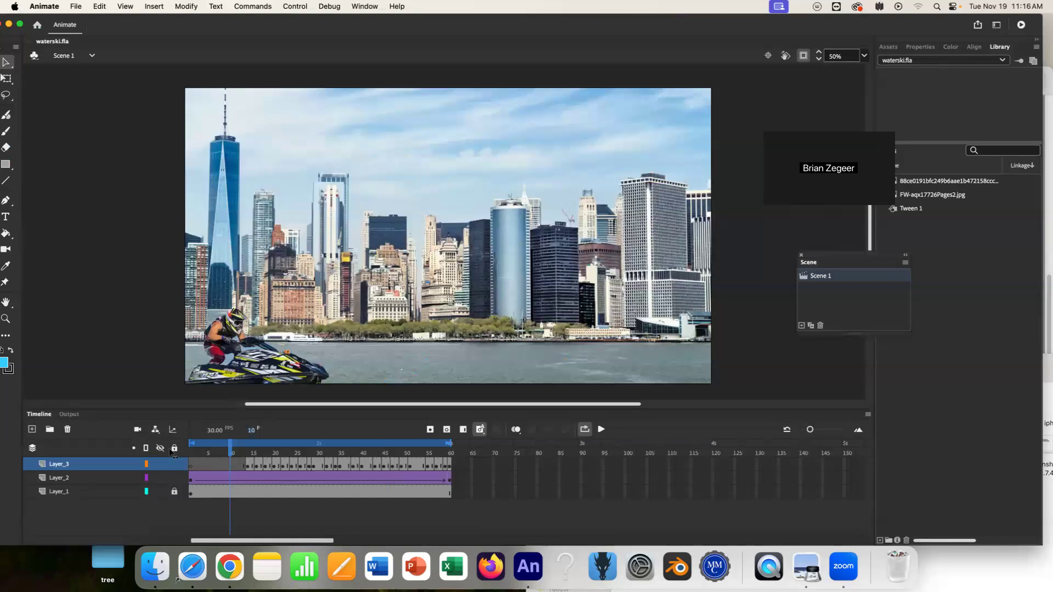
Play the waterski animation and return the playhead to frame 1.
key(Return)
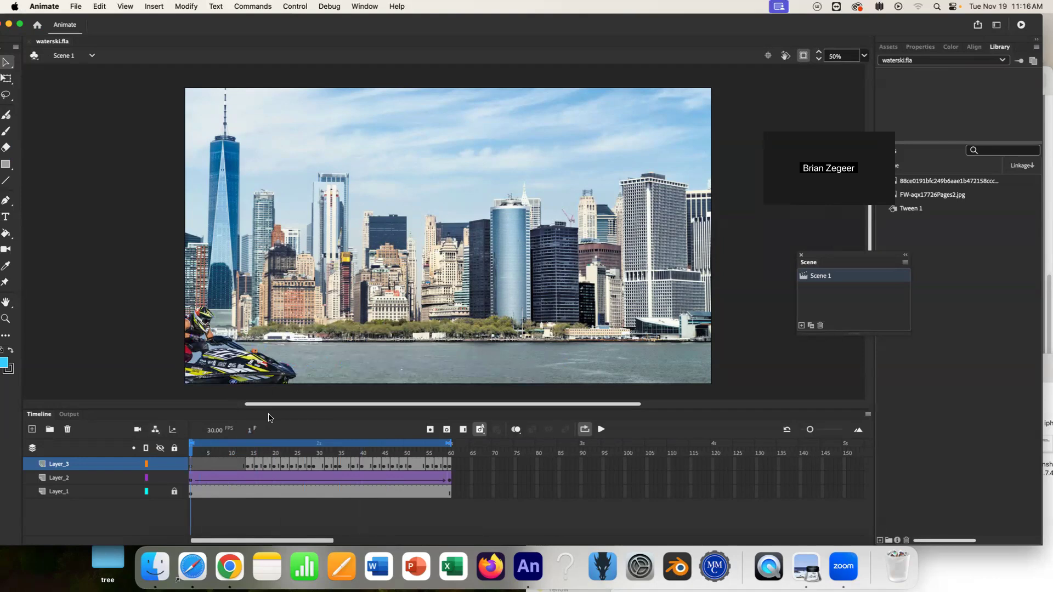
key(Return)
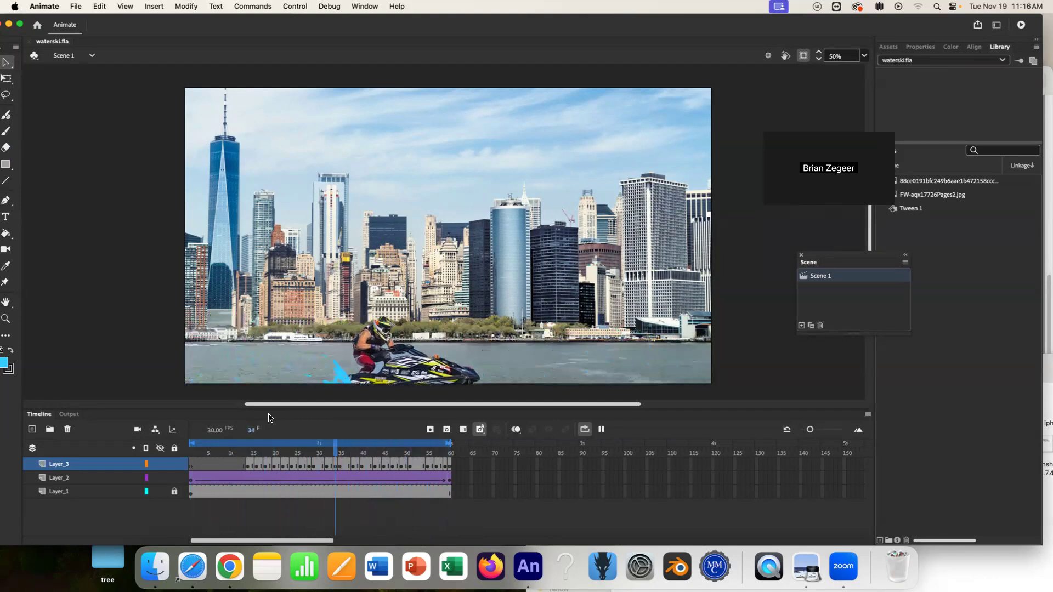
key(Return)
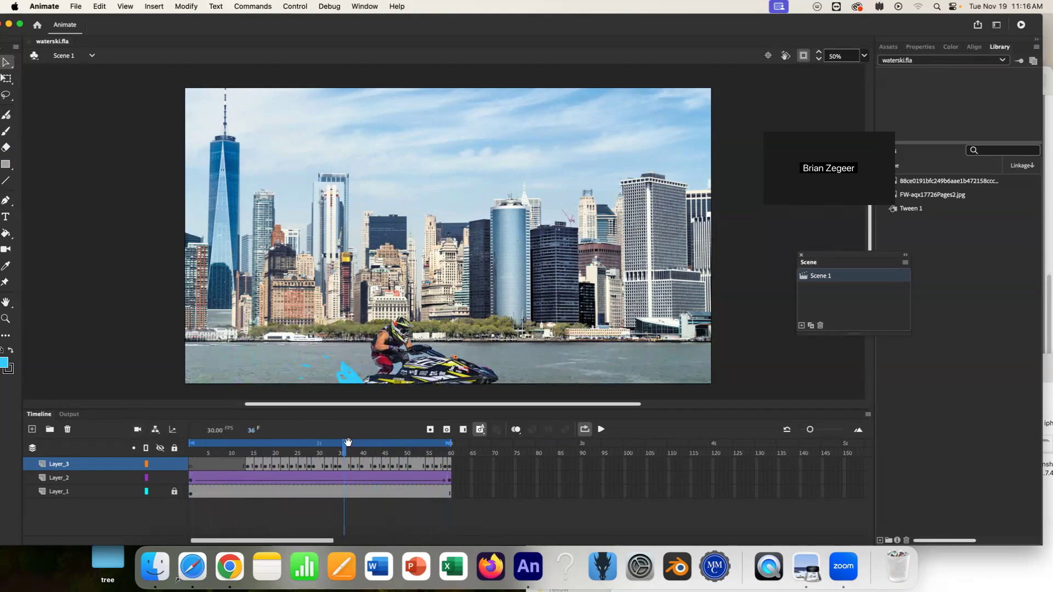
drag(345, 453, 121, 459)
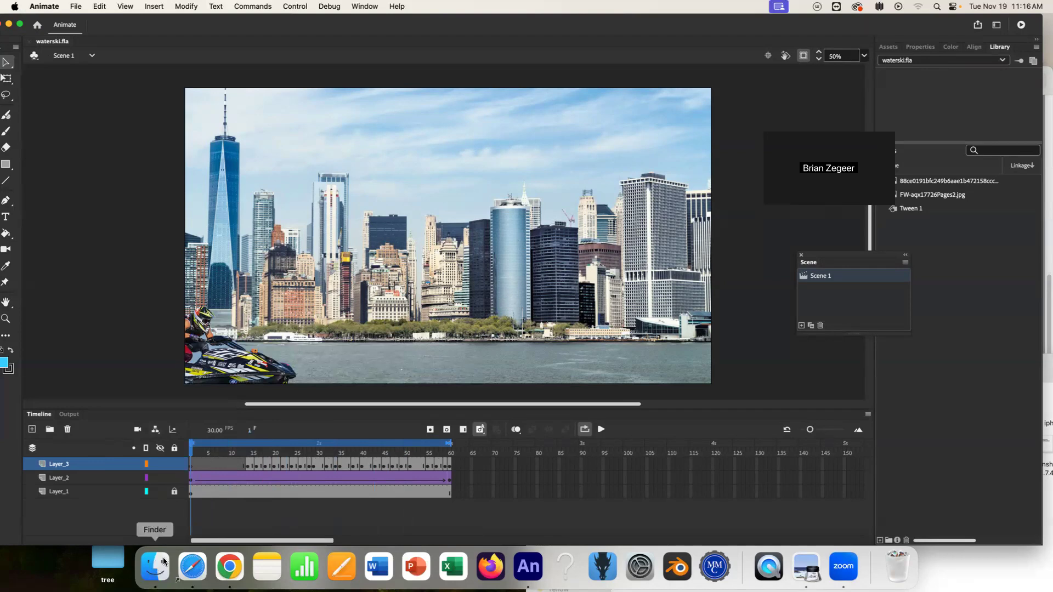
mouse_move(189, 449)
mouse_down()
mouse_move(225, 451)
mouse_move(189, 451)
mouse_up()
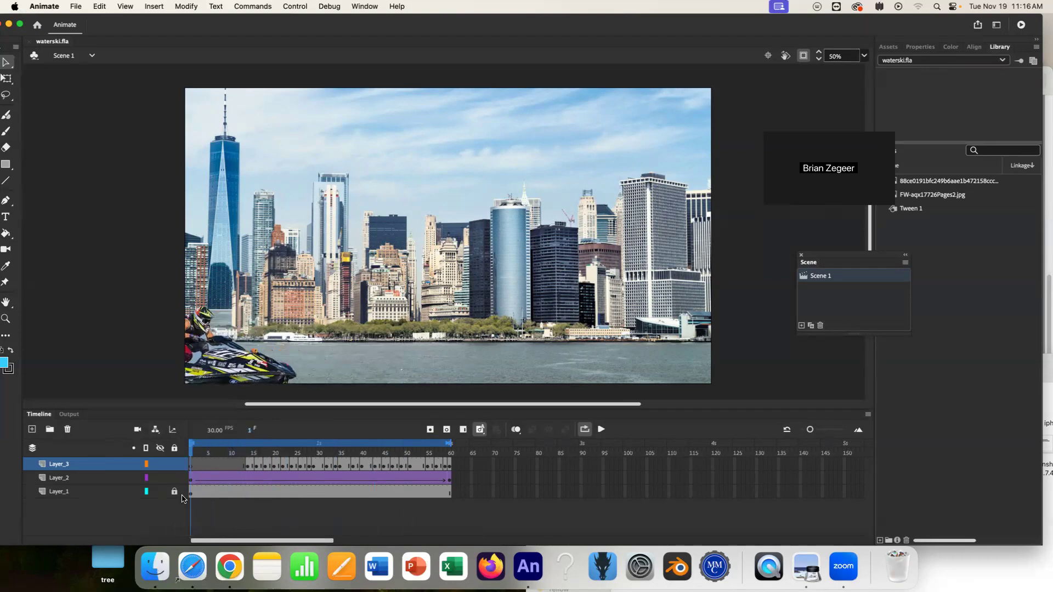
Open the Downloads folder in Finder and select the newest sketch image.
click(157, 566)
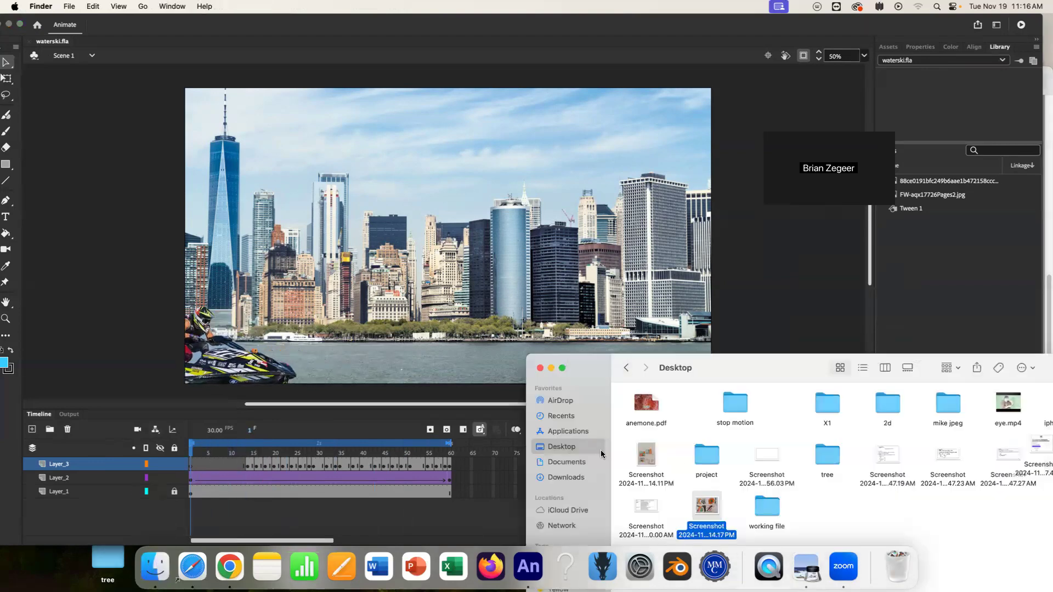
drag(724, 373, 770, 222)
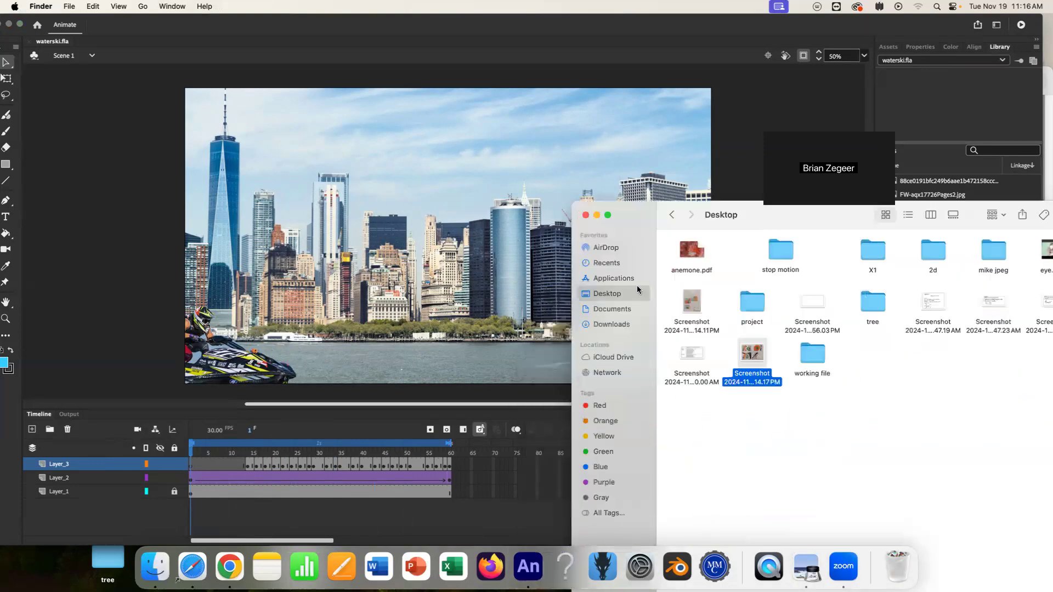
click(609, 311)
drag(772, 220, 557, 213)
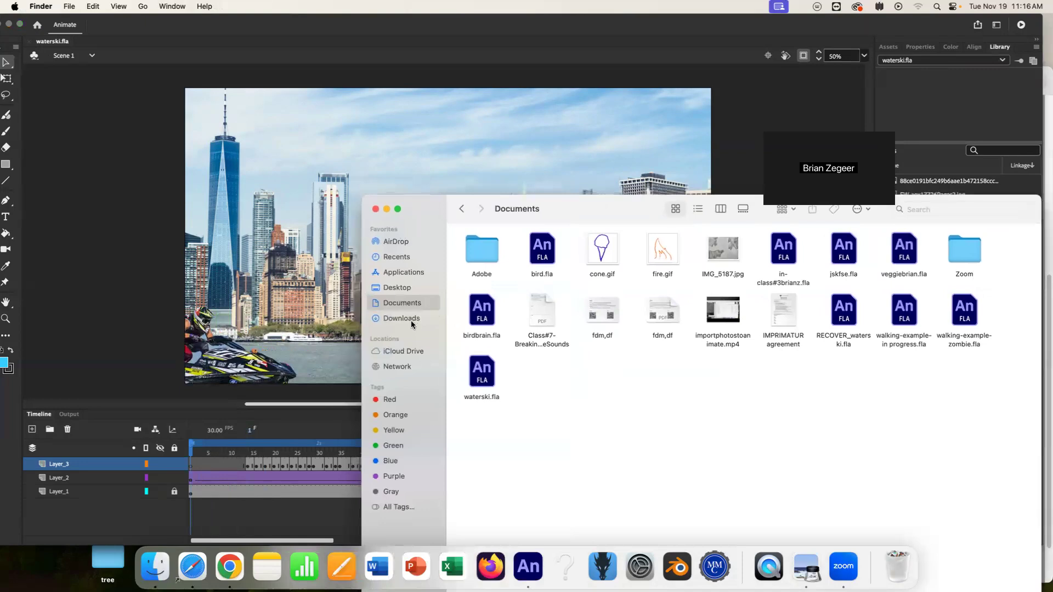
click(412, 320)
scroll(689, 333, up, 10)
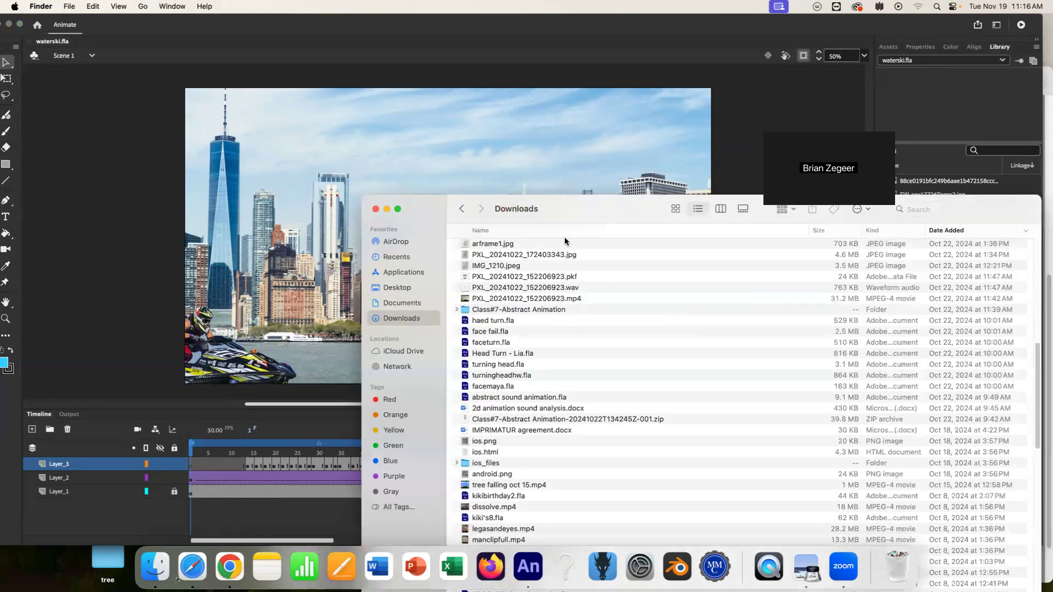
scroll(521, 270, up, 5)
click(519, 248)
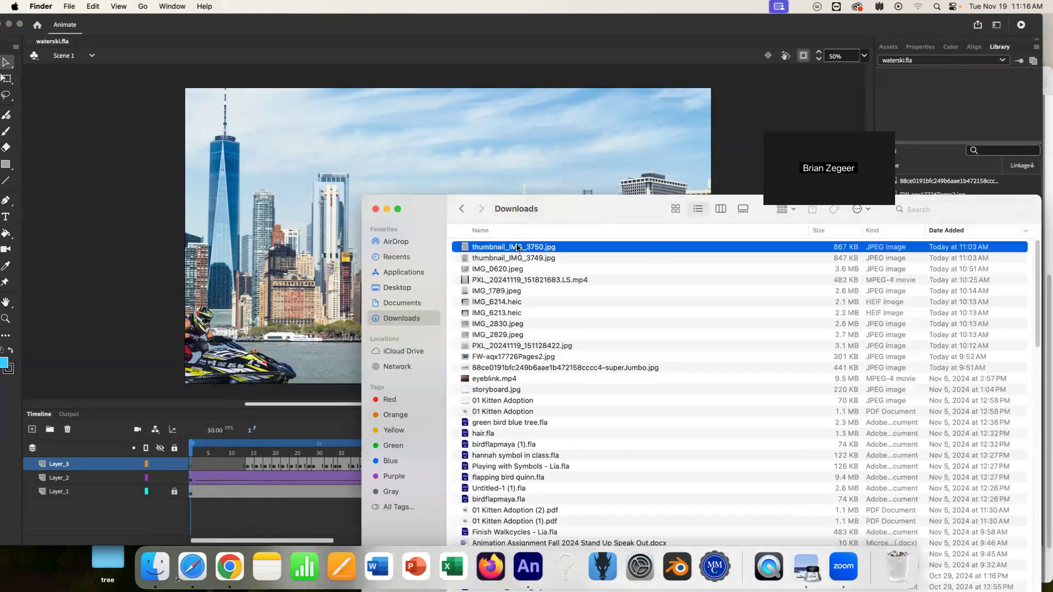
Preview the downloaded sketch images one after another to find the one to import.
key(space)
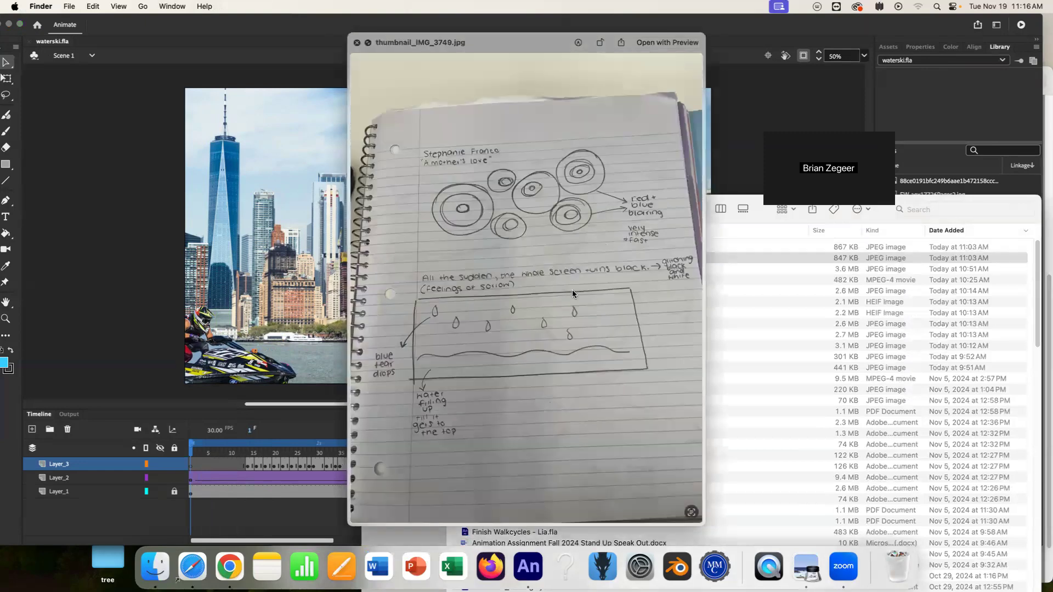
key(Down)
key(Down)
key(Down)
key(Down)
key(Down)
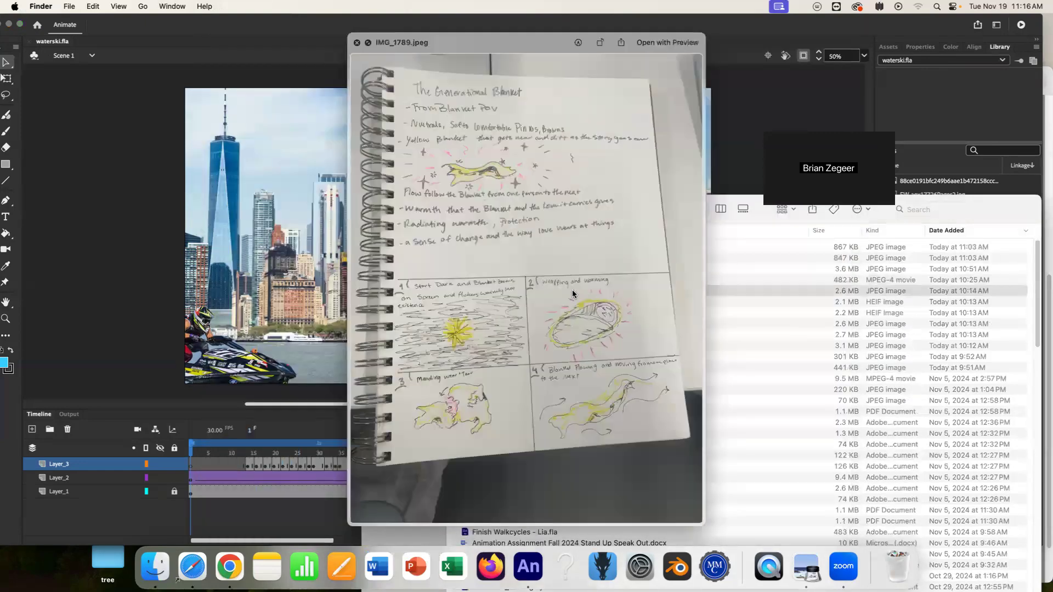
key(Down)
key(Down)
key(Down)
key(Down)
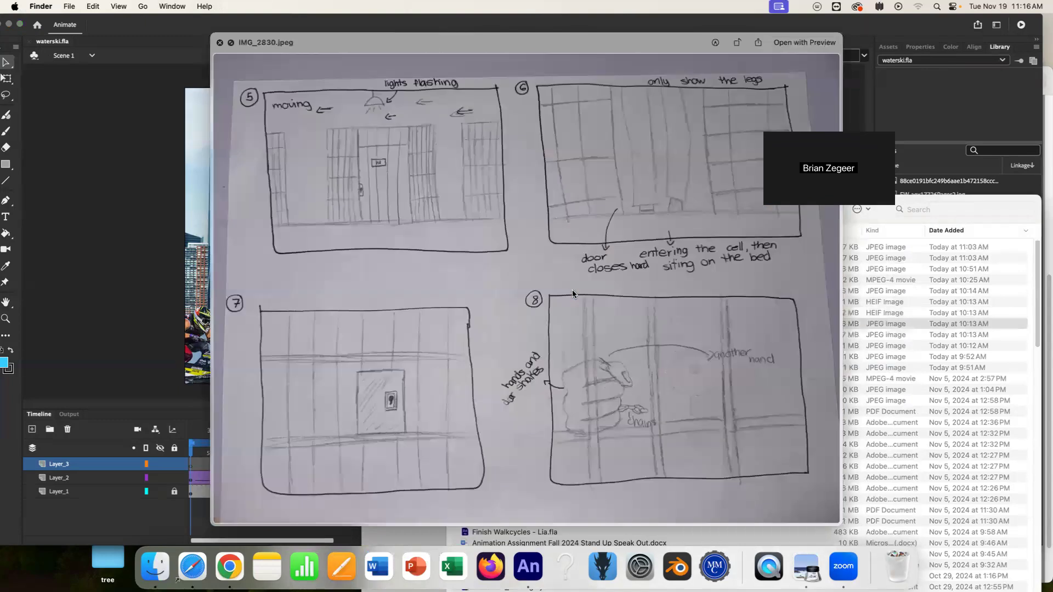
key(Up)
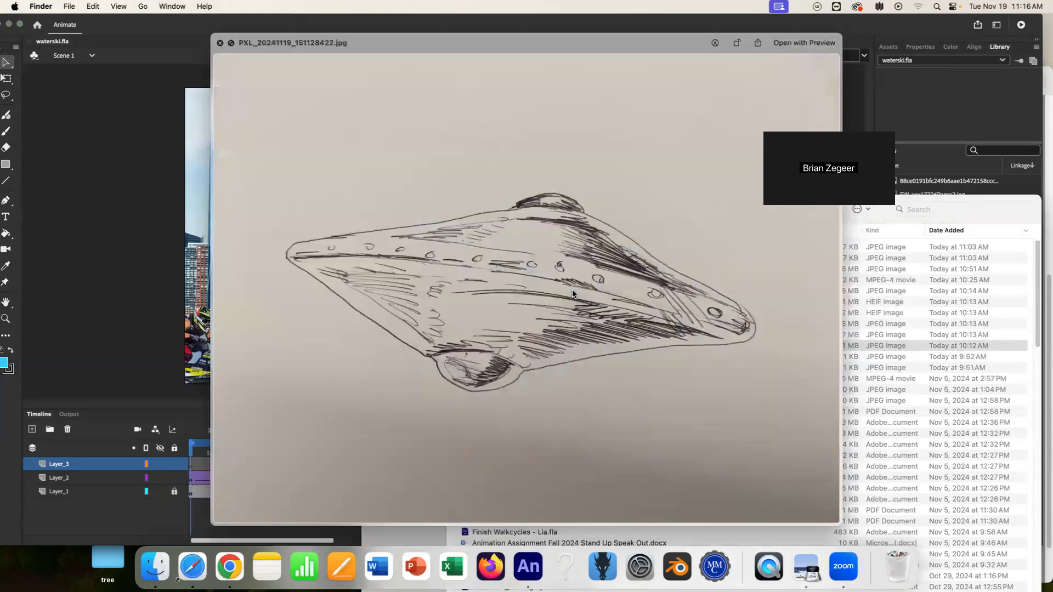
key(space)
drag(522, 349, 491, 368)
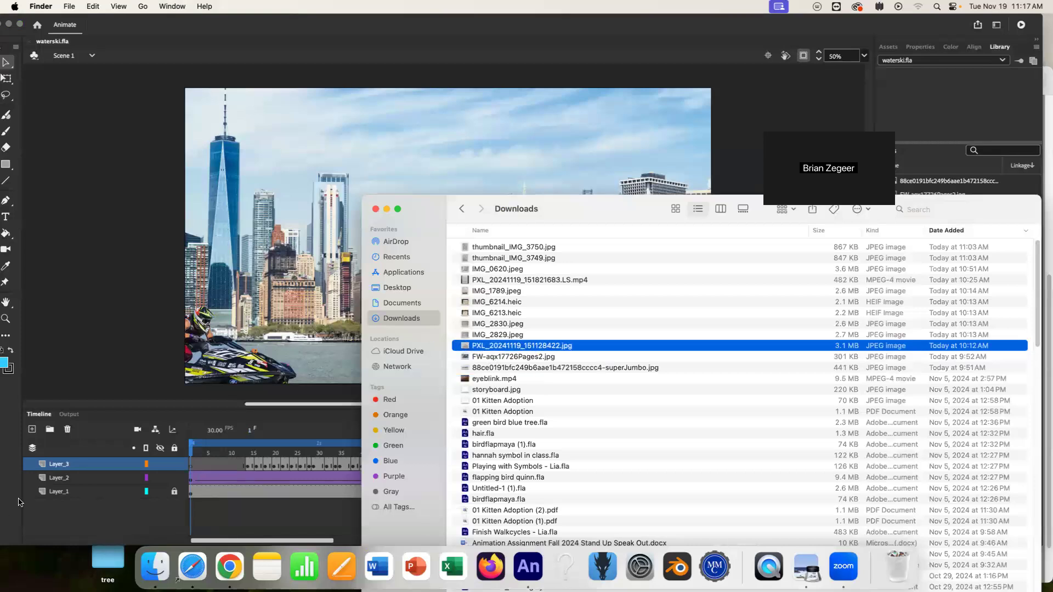
Add a new layer and drag PXL_20241119_151128422.jpg from Downloads onto the stage.
click(32, 430)
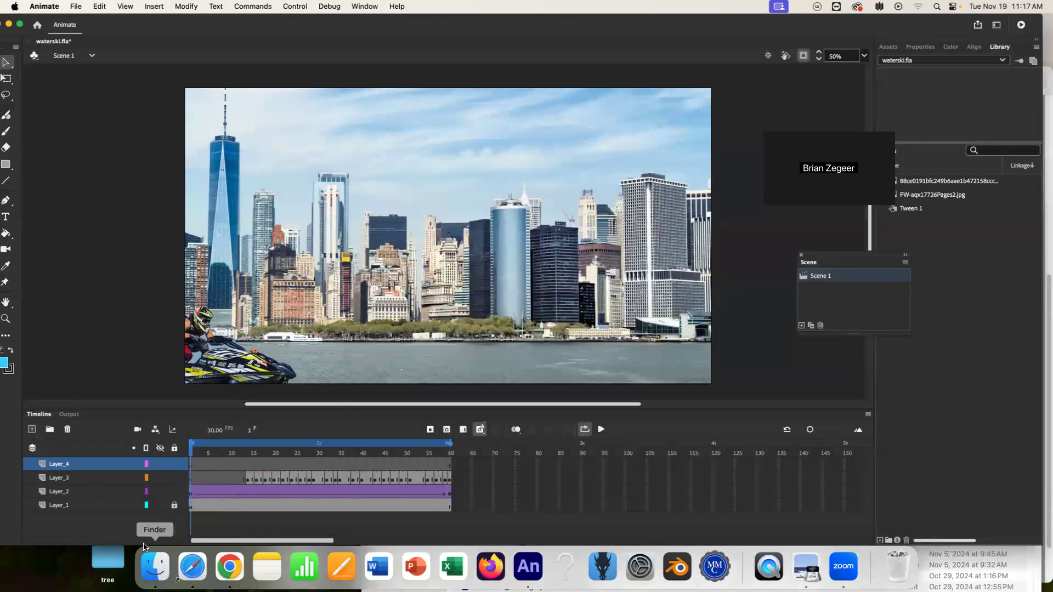
click(192, 567)
click(33, 165)
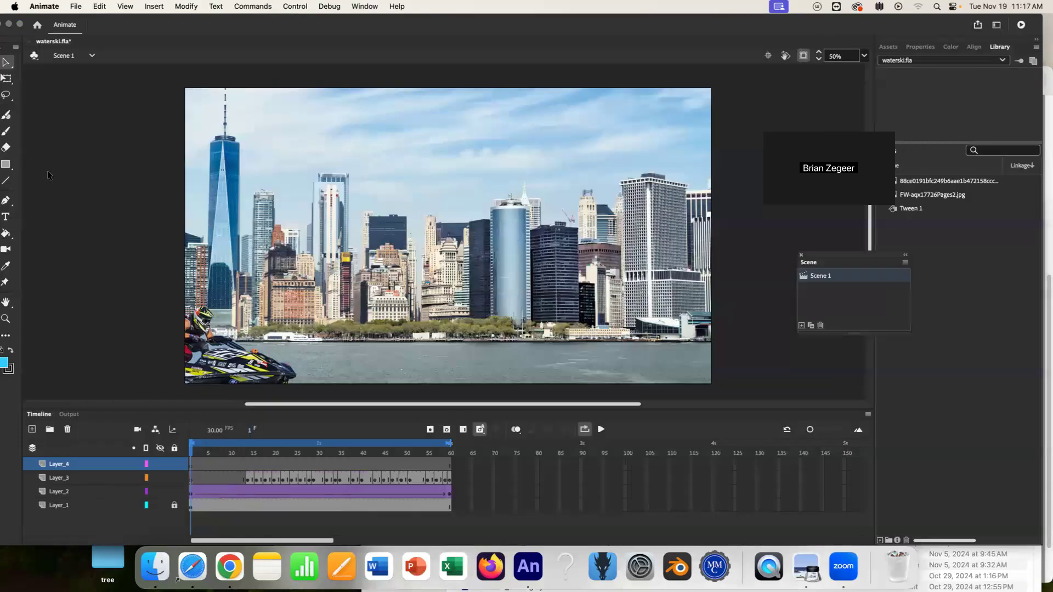
click(155, 568)
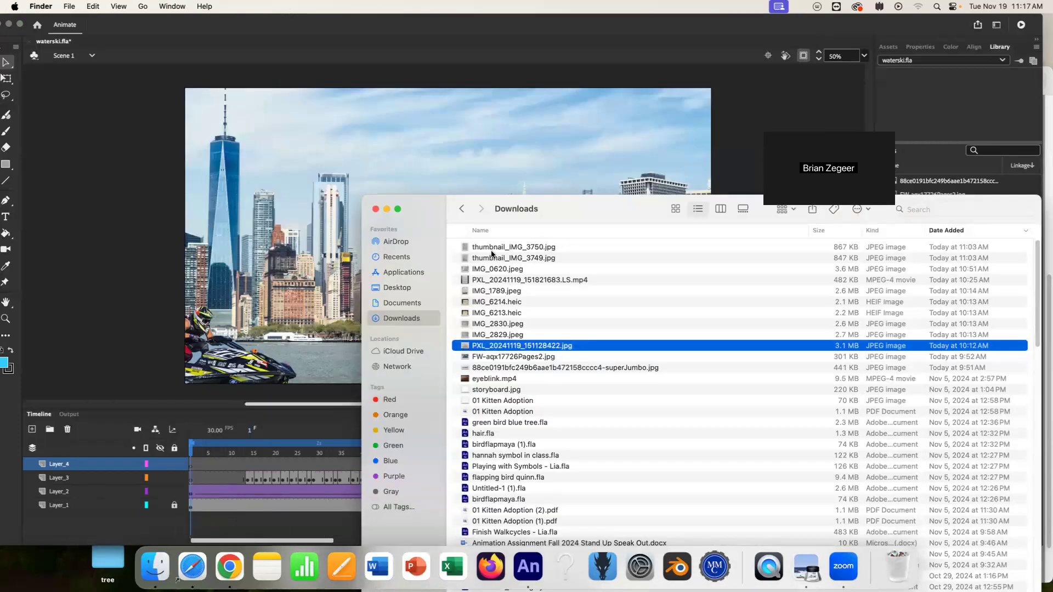
drag(510, 348, 257, 214)
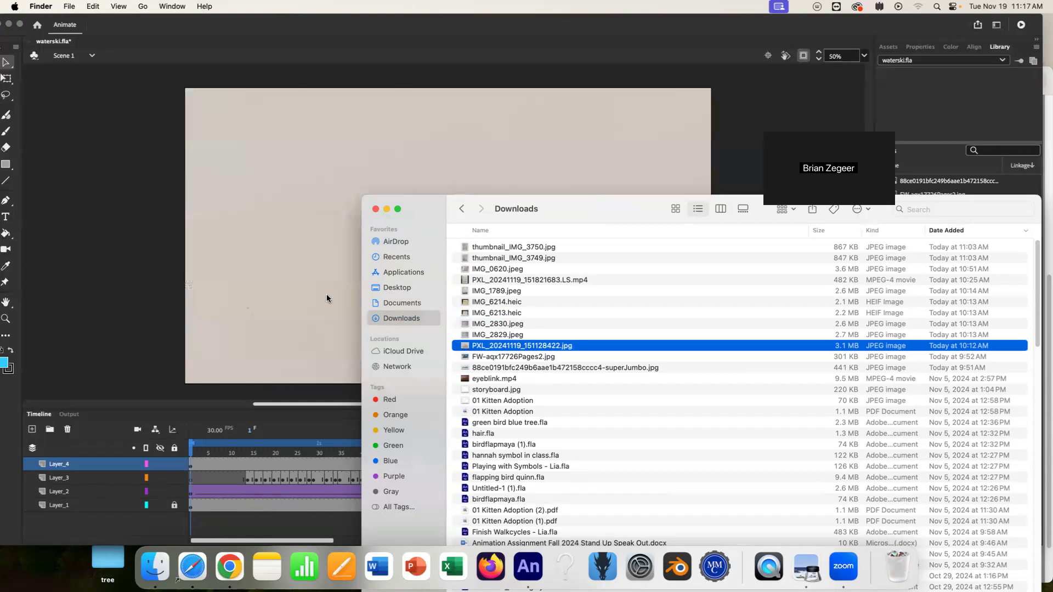
Scale the imported sketch down with Free Transform and move it over the city background.
click(340, 289)
key(super+minus)
key(super+minus)
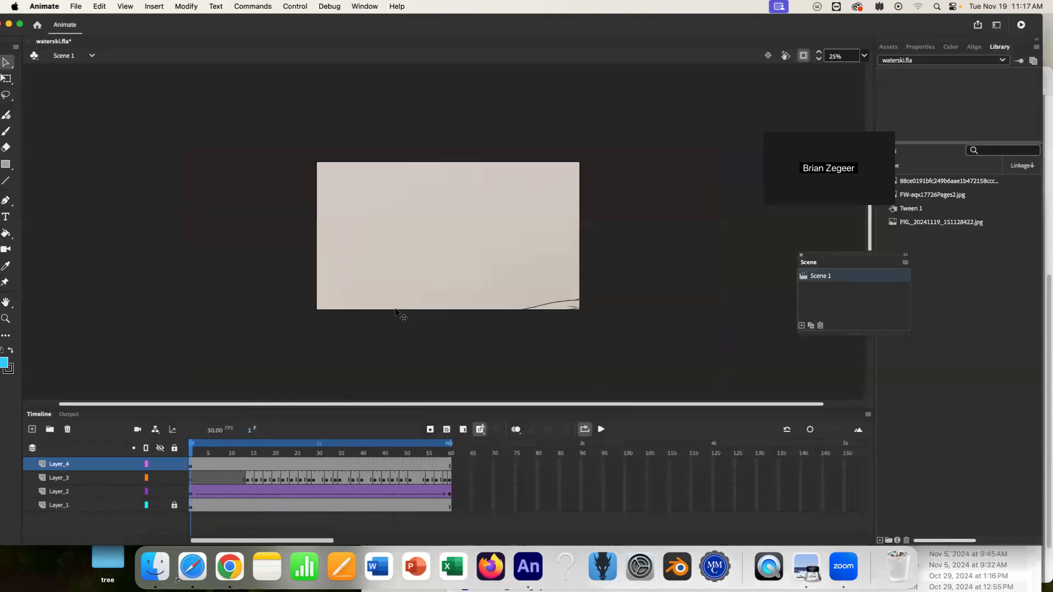
click(6, 79)
click(409, 220)
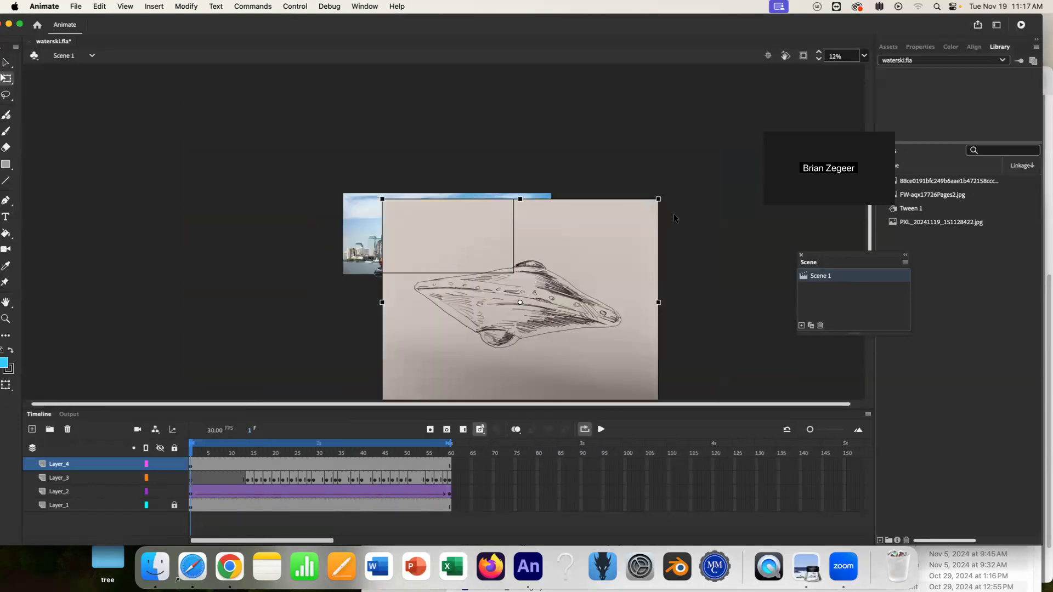
mouse_move(576, 309)
mouse_down()
mouse_move(519, 197)
mouse_move(520, 214)
mouse_up()
drag(602, 311, 524, 261)
key(super+equal)
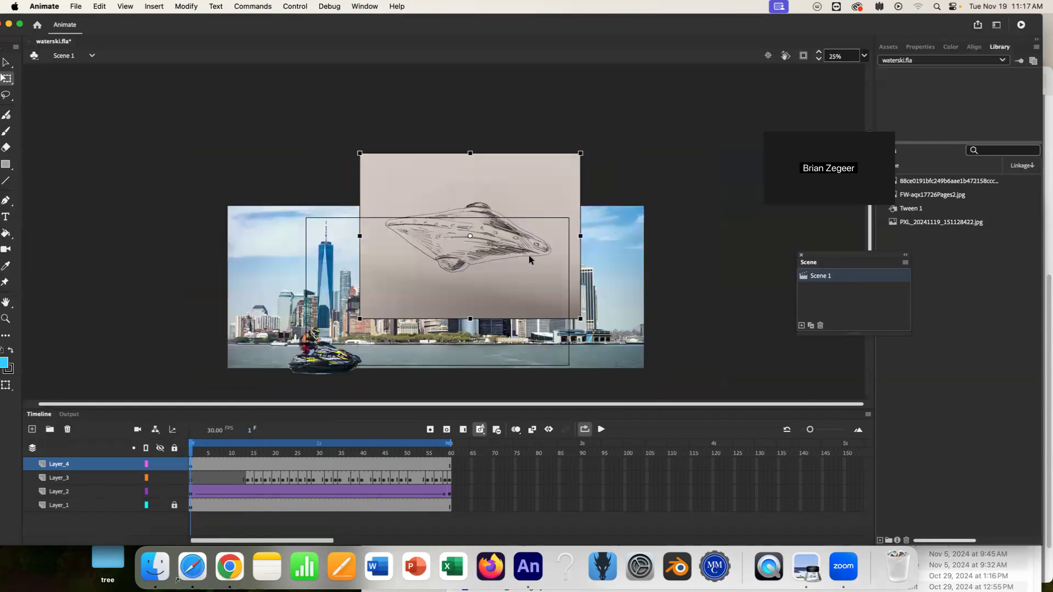
drag(488, 279, 459, 288)
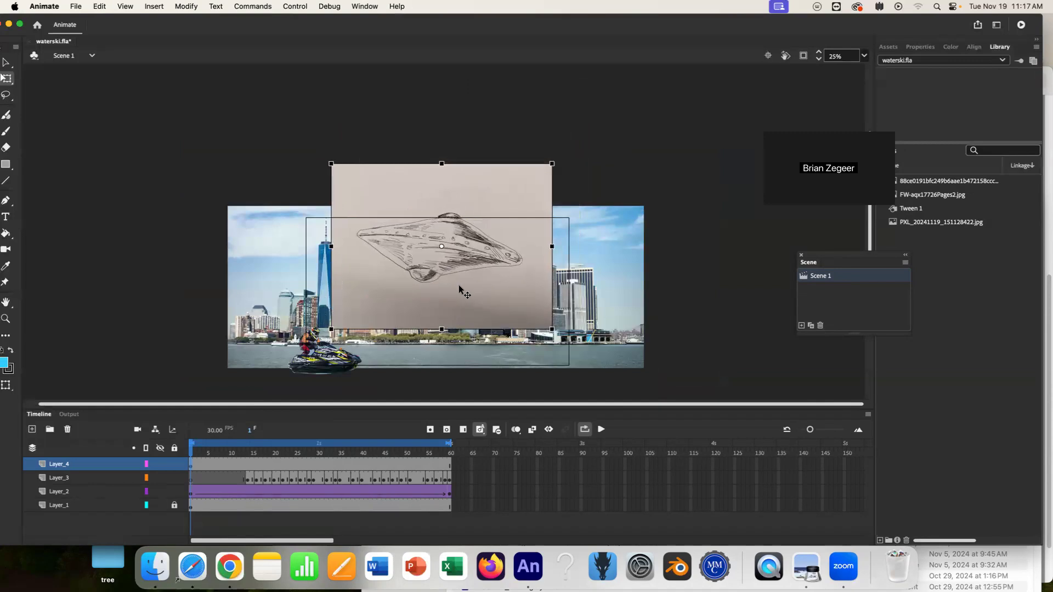
key(super+equal)
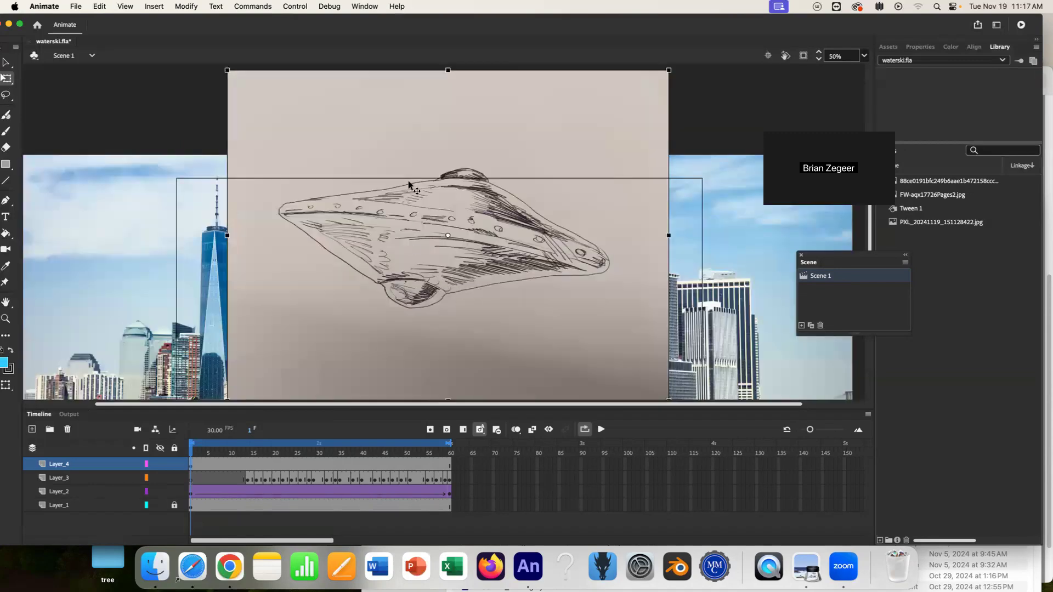
Break apart the sketch bitmap so its parts can be selected.
right_click(434, 254)
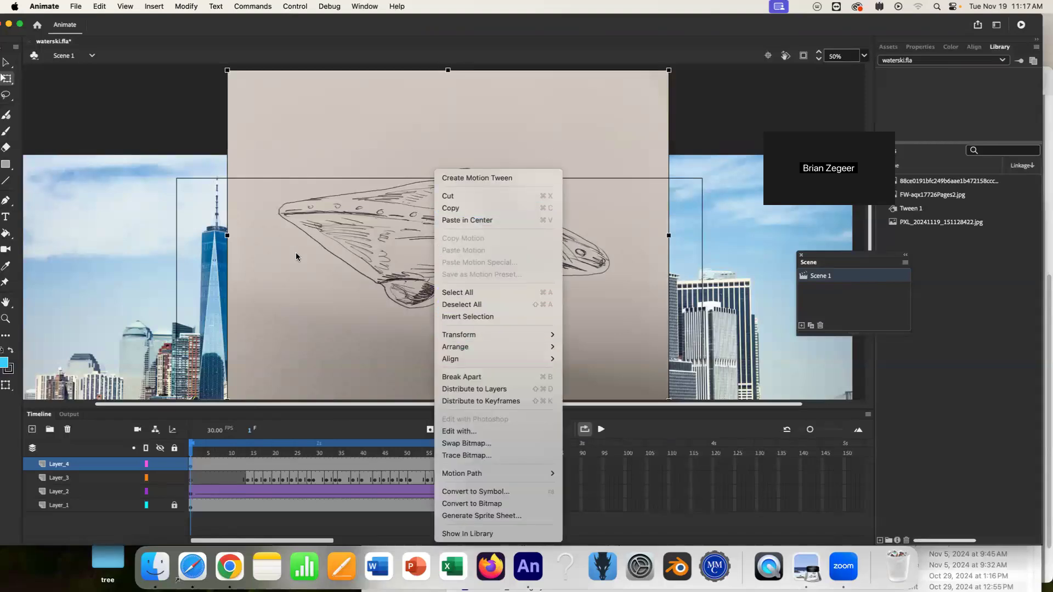
click(492, 380)
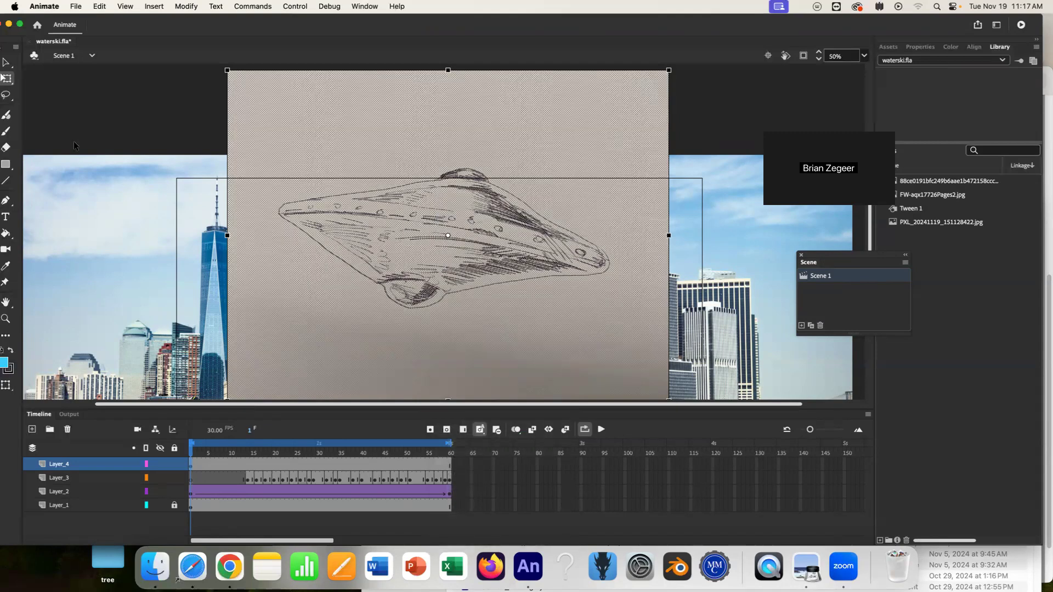
click(6, 97)
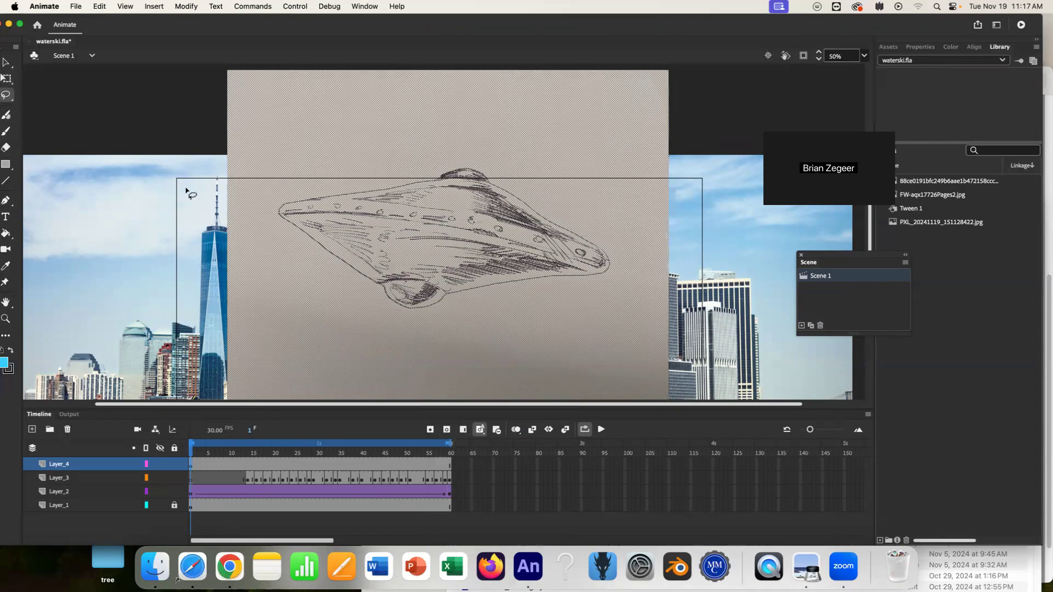
click(116, 121)
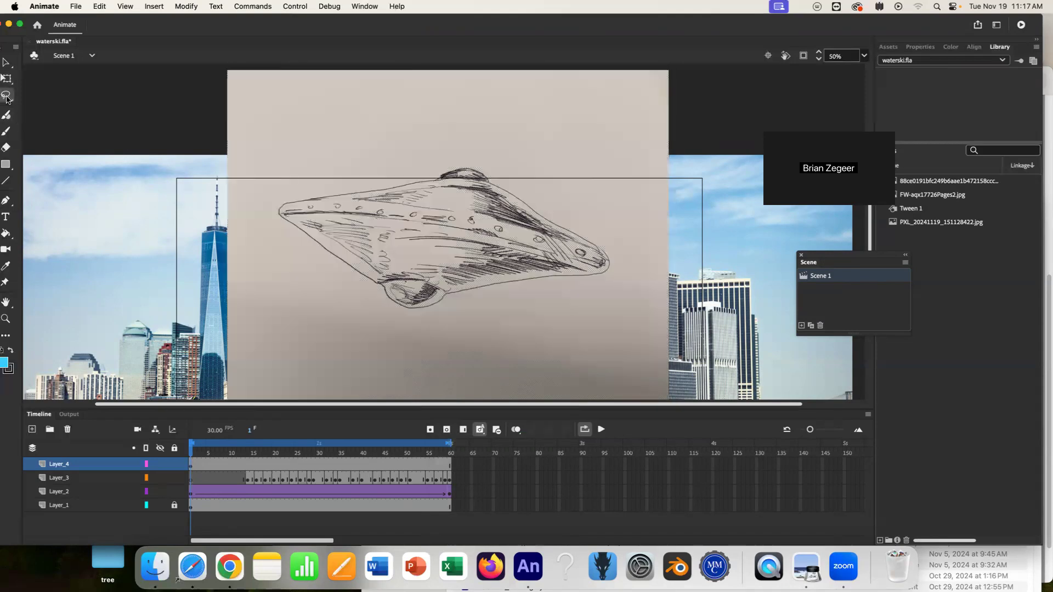
Lasso and delete the paper background around the spaceship drawing.
drag(280, 216, 383, 295)
mouse_move(640, 286)
mouse_down()
mouse_move(535, 372)
mouse_move(243, 315)
mouse_move(199, 221)
mouse_up()
key(Delete)
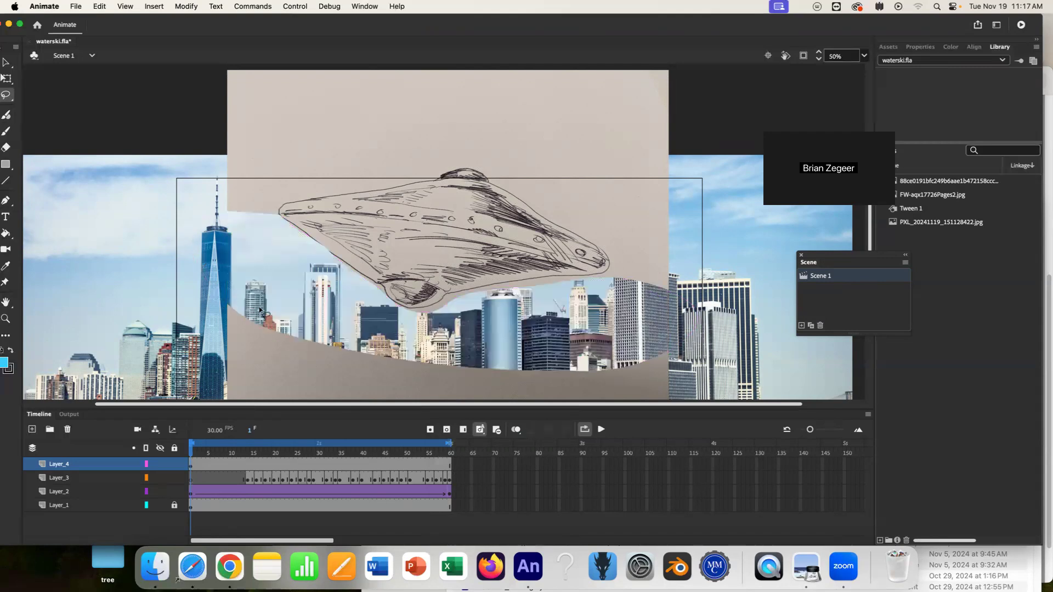
mouse_move(277, 222)
mouse_down()
mouse_move(287, 201)
mouse_move(470, 166)
mouse_move(594, 236)
mouse_move(609, 257)
mouse_move(609, 290)
mouse_move(719, 302)
mouse_move(740, 166)
mouse_move(709, 78)
mouse_move(597, 23)
mouse_move(262, 36)
mouse_move(163, 130)
mouse_move(231, 274)
mouse_move(280, 269)
mouse_up()
key(Delete)
scroll(403, 296, down, 5)
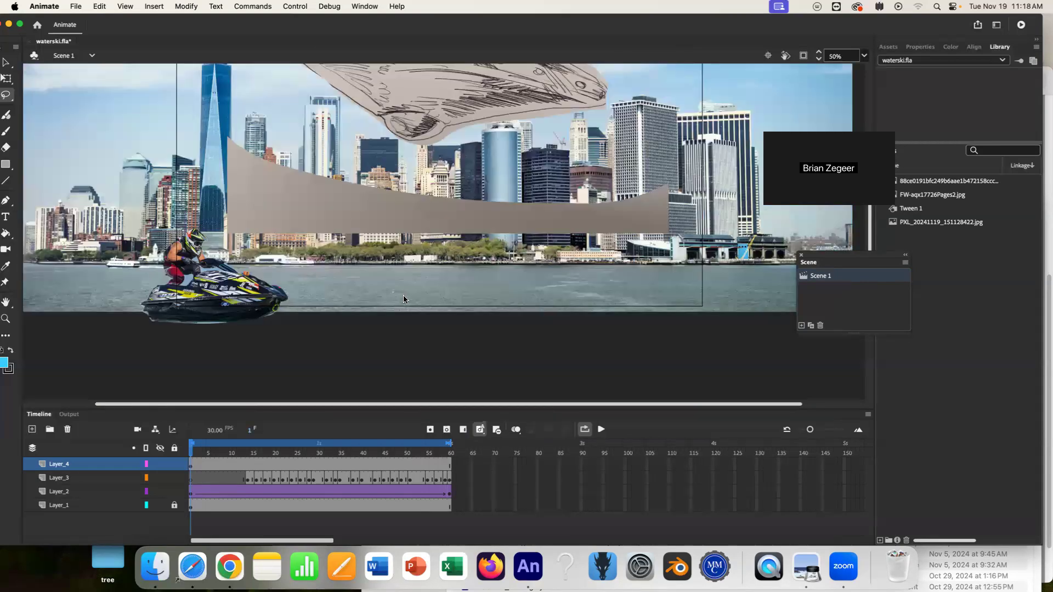
scroll(358, 289, up, 1)
mouse_move(260, 289)
mouse_down()
mouse_move(320, 167)
mouse_move(549, 213)
mouse_move(306, 385)
mouse_move(279, 380)
mouse_up()
key(Delete)
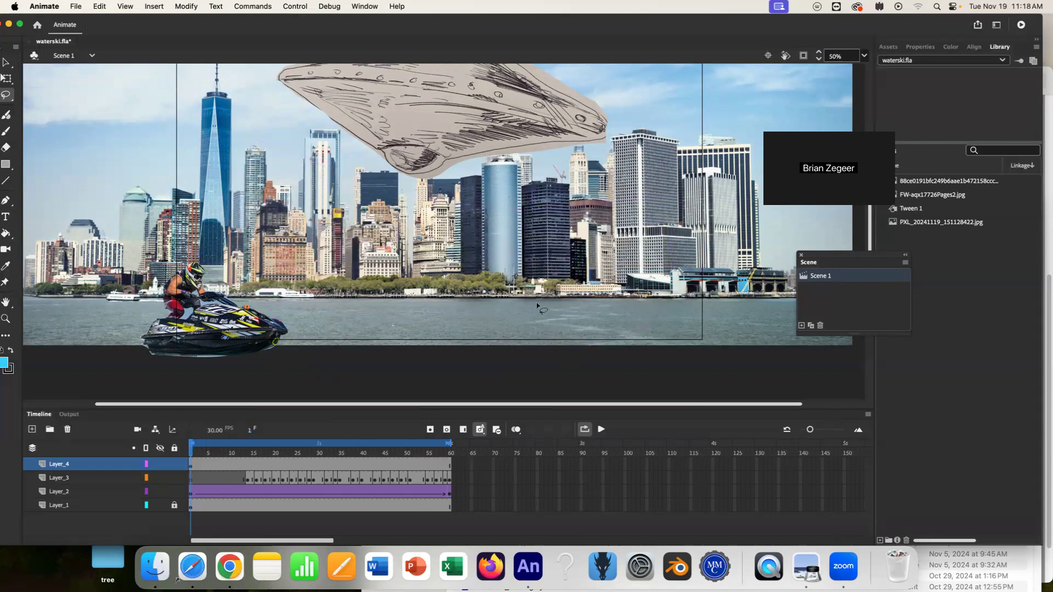
scroll(509, 301, up, 4)
scroll(509, 300, down, 3)
scroll(509, 299, up, 1)
Move the spaceship toward the stage's upper right corner and create a motion tween on it.
key(v)
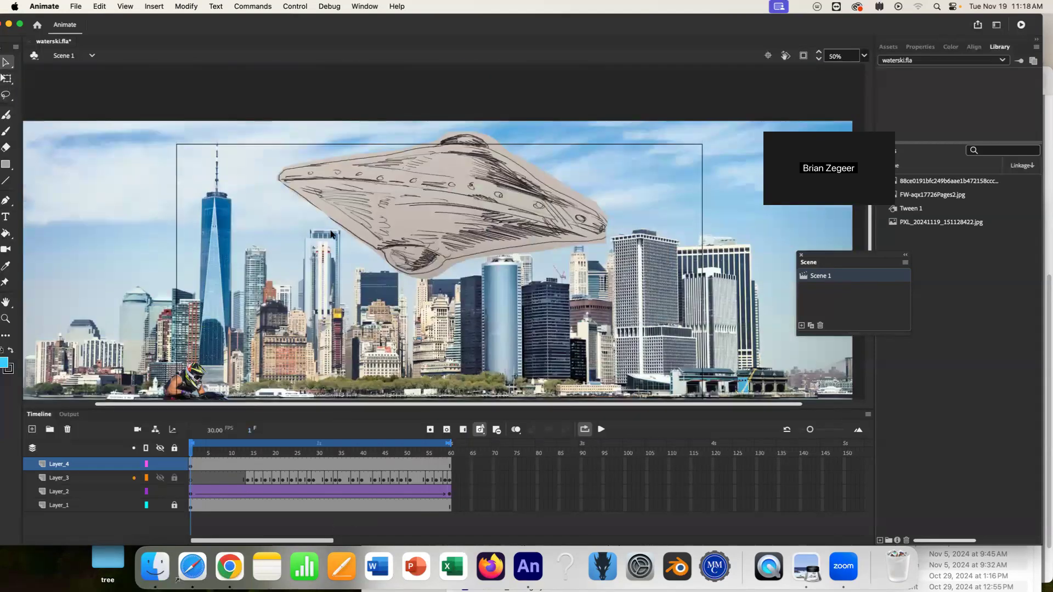
drag(409, 227, 630, 176)
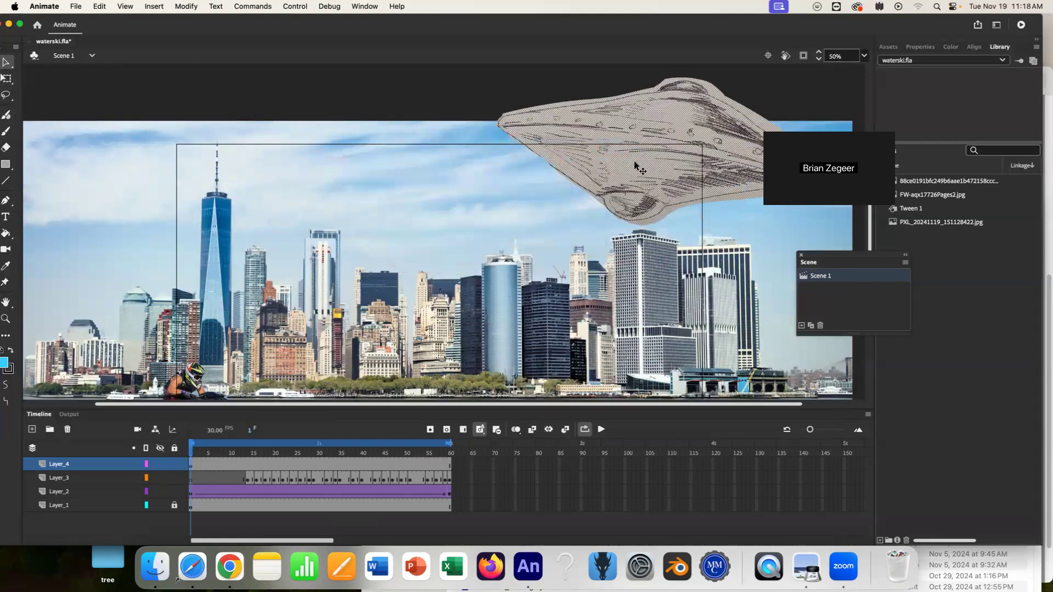
right_click(660, 173)
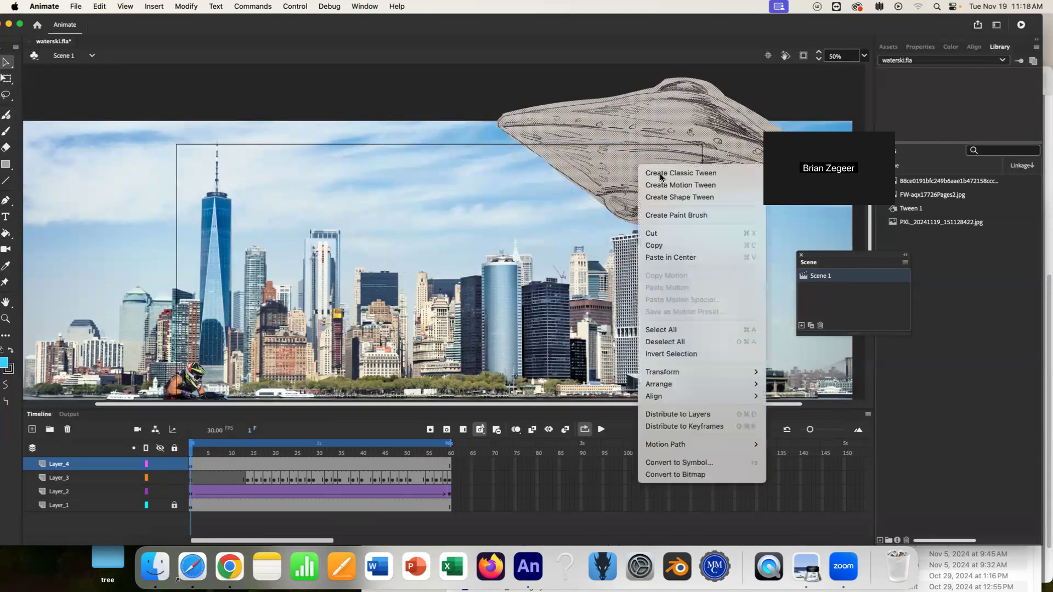
click(667, 179)
click(619, 341)
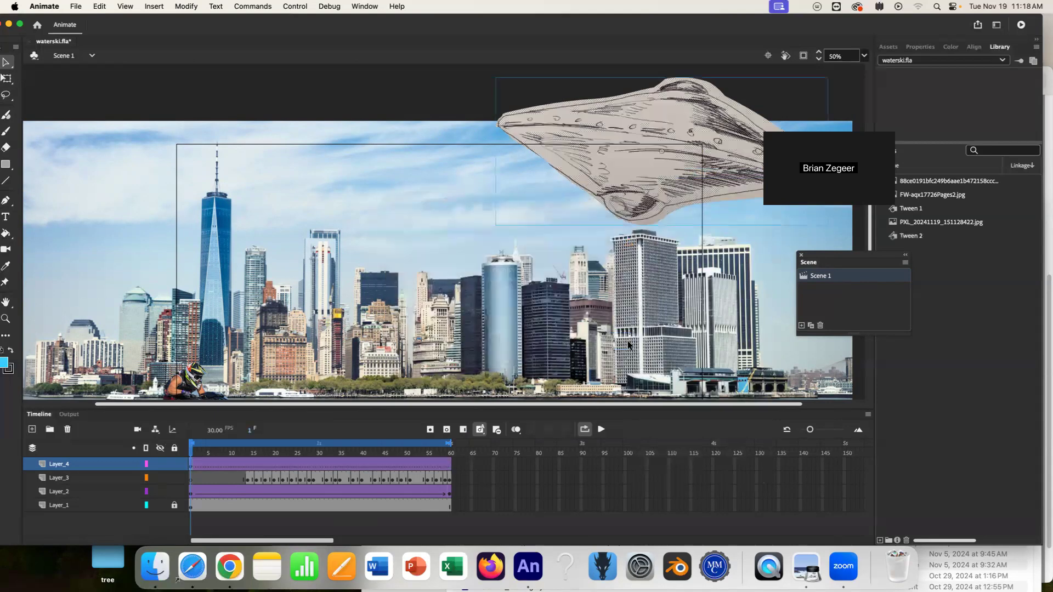
Shrink the spaceship slightly with Free Transform and shift it left at the tween's first frame.
key(super+minus)
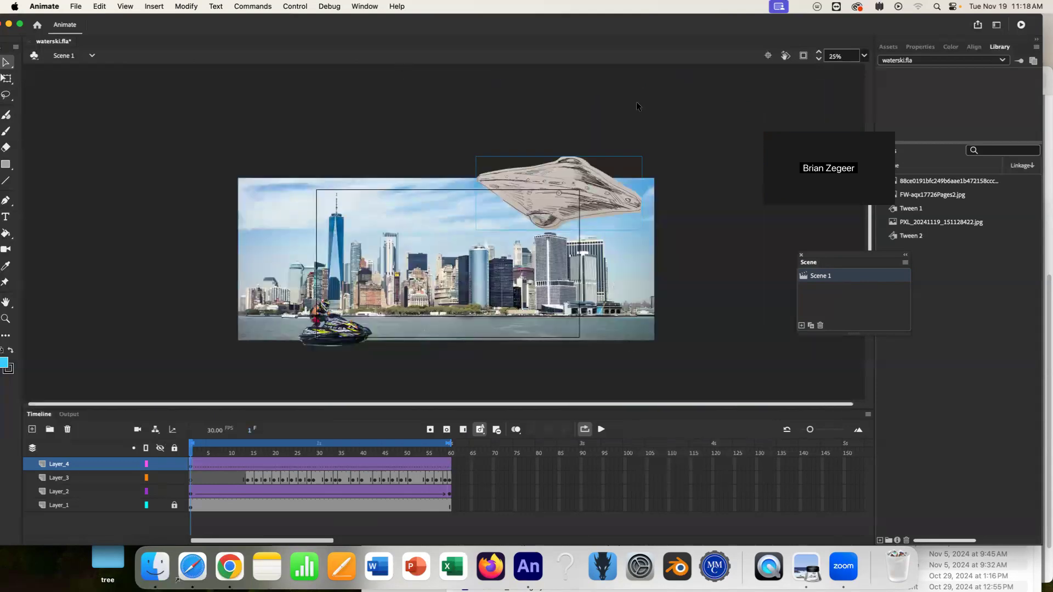
click(7, 79)
mouse_move(642, 230)
mouse_down()
mouse_move(607, 198)
mouse_move(625, 224)
mouse_up()
mouse_move(560, 203)
mouse_down()
mouse_move(586, 168)
mouse_move(552, 211)
mouse_move(517, 221)
mouse_up()
Move and enlarge the spaceship over the city at frame 37, then move it toward the upper right at frame 60.
click(251, 467)
drag(258, 453, 349, 453)
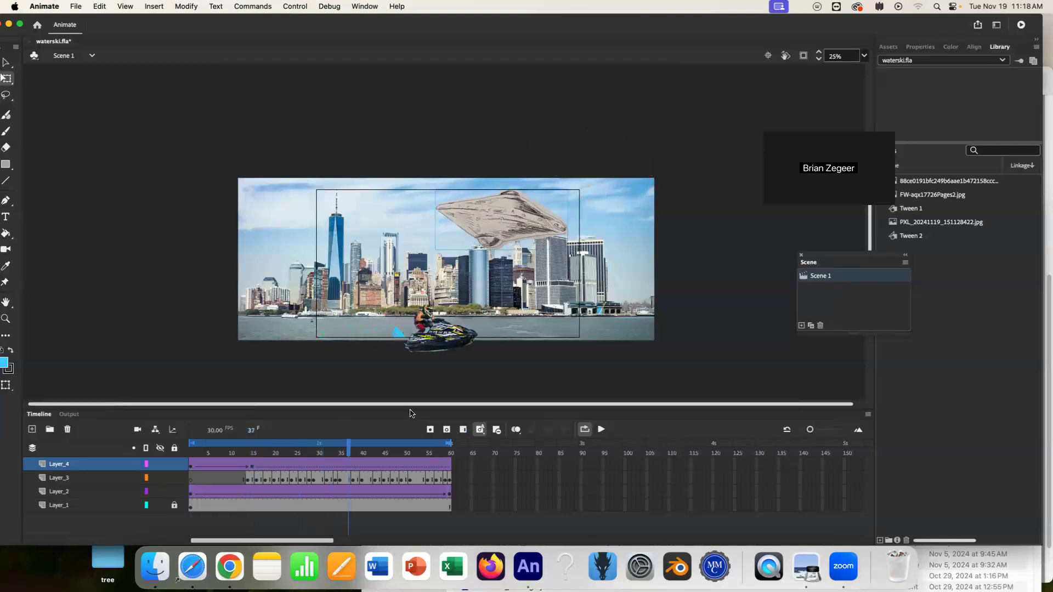
drag(530, 219, 420, 229)
drag(460, 264, 487, 287)
drag(394, 241, 463, 249)
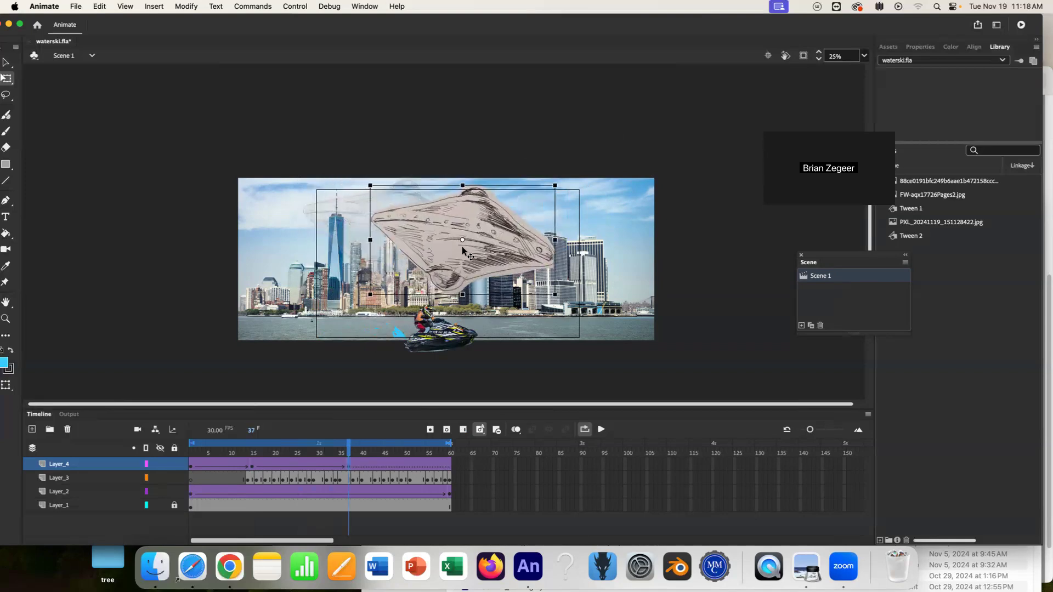
drag(350, 452, 477, 405)
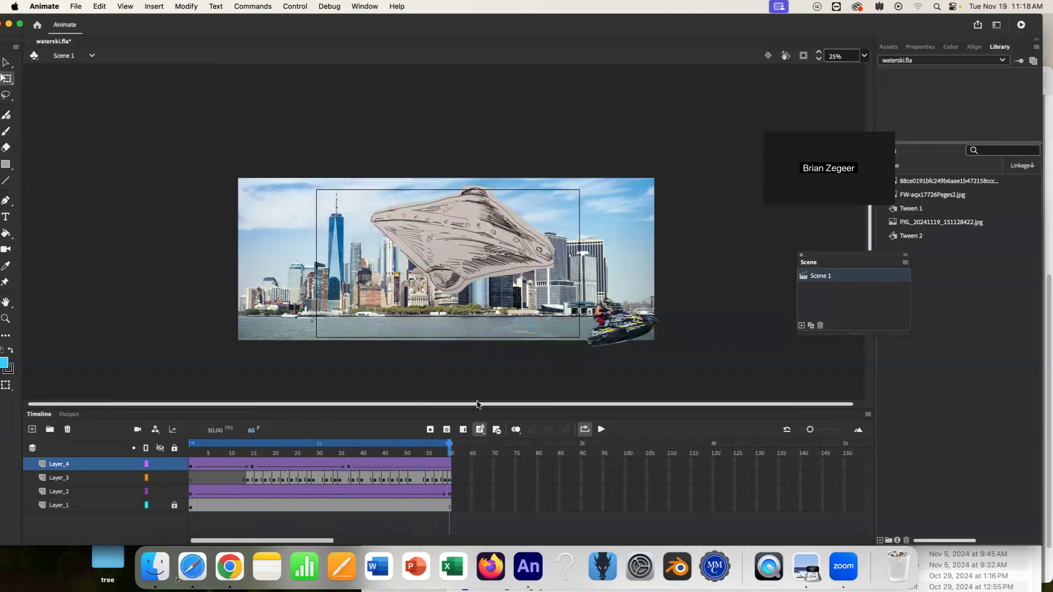
drag(478, 238, 541, 226)
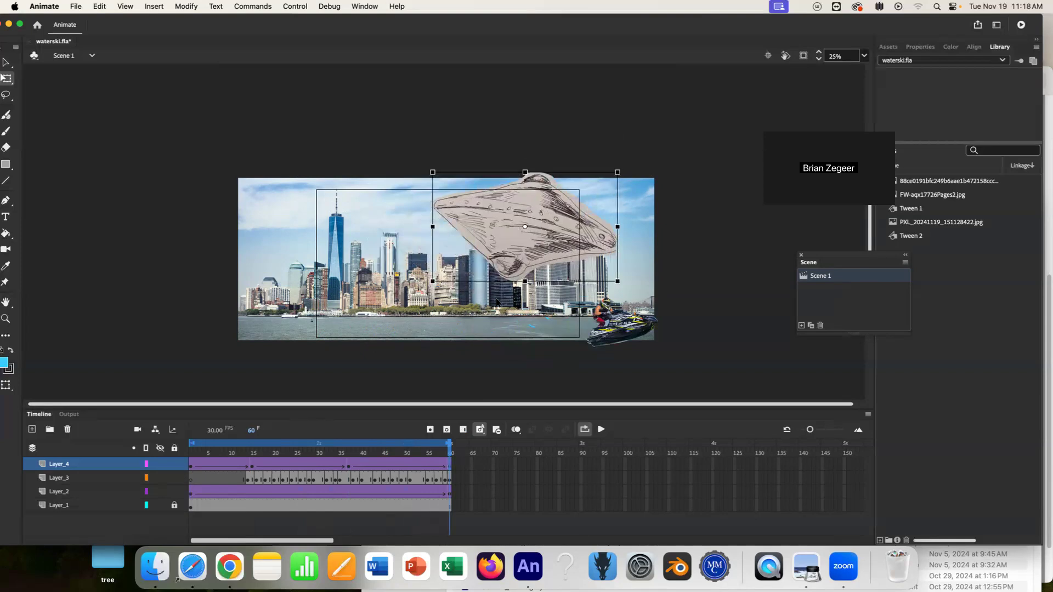
Apply a Tint color effect at 21% to the spaceship instance and nudge it up and left.
click(921, 47)
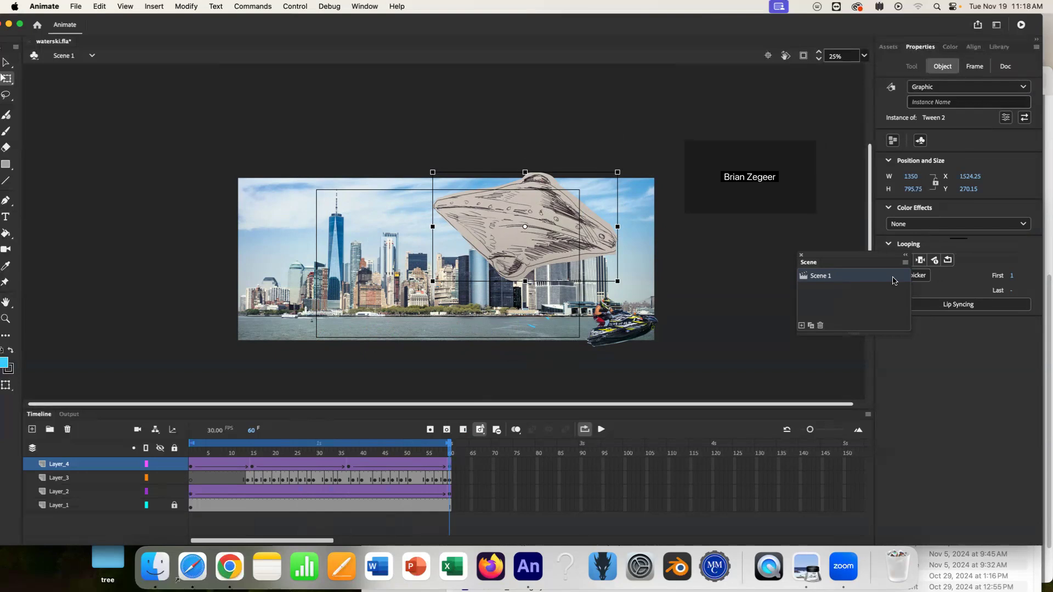
drag(855, 256, 746, 286)
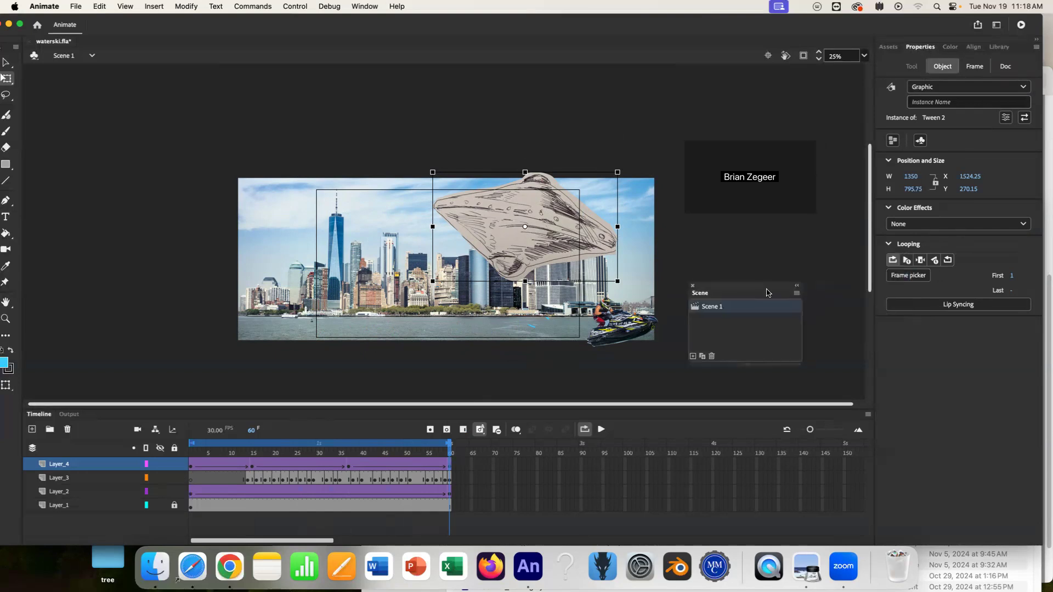
click(982, 224)
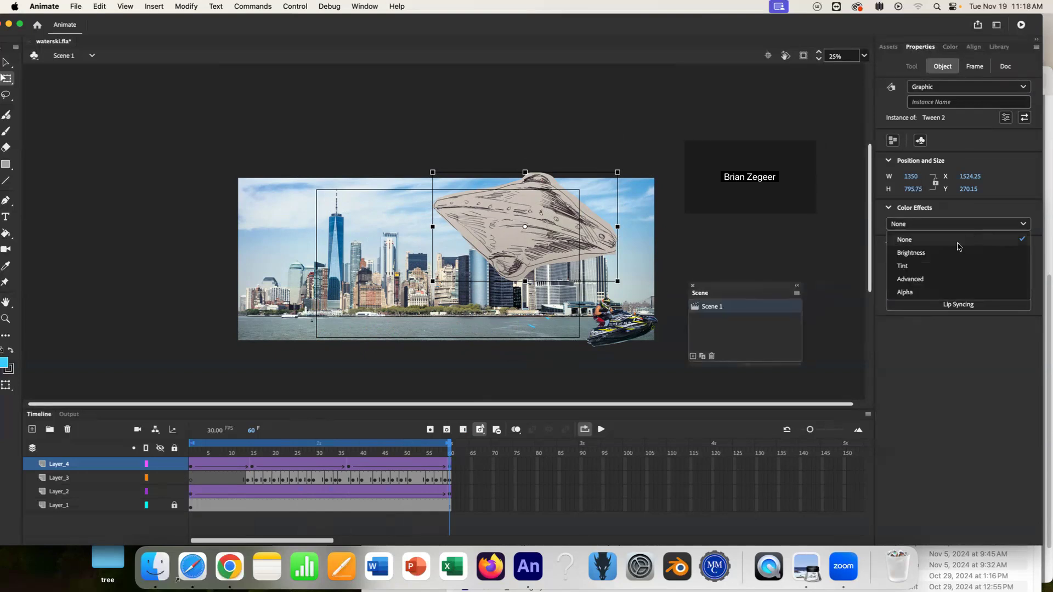
click(926, 254)
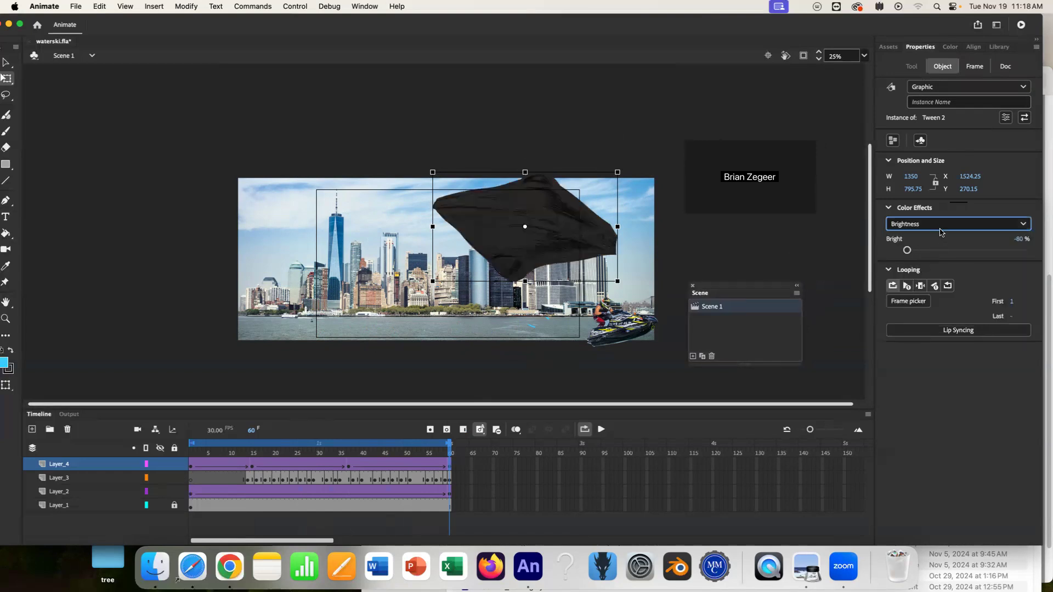
click(942, 230)
click(909, 271)
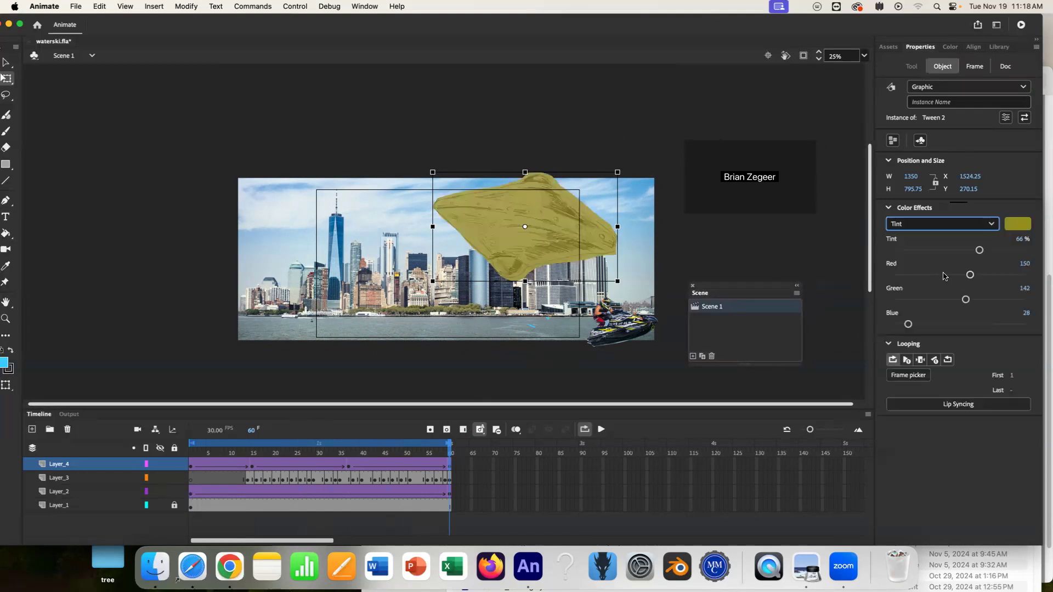
drag(980, 250, 922, 250)
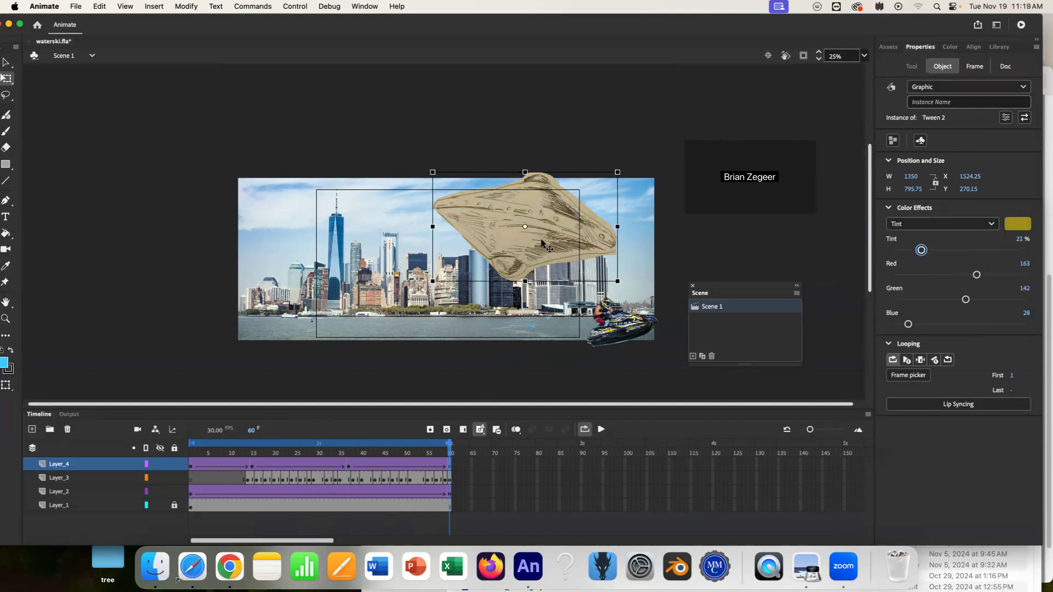
drag(559, 217, 539, 207)
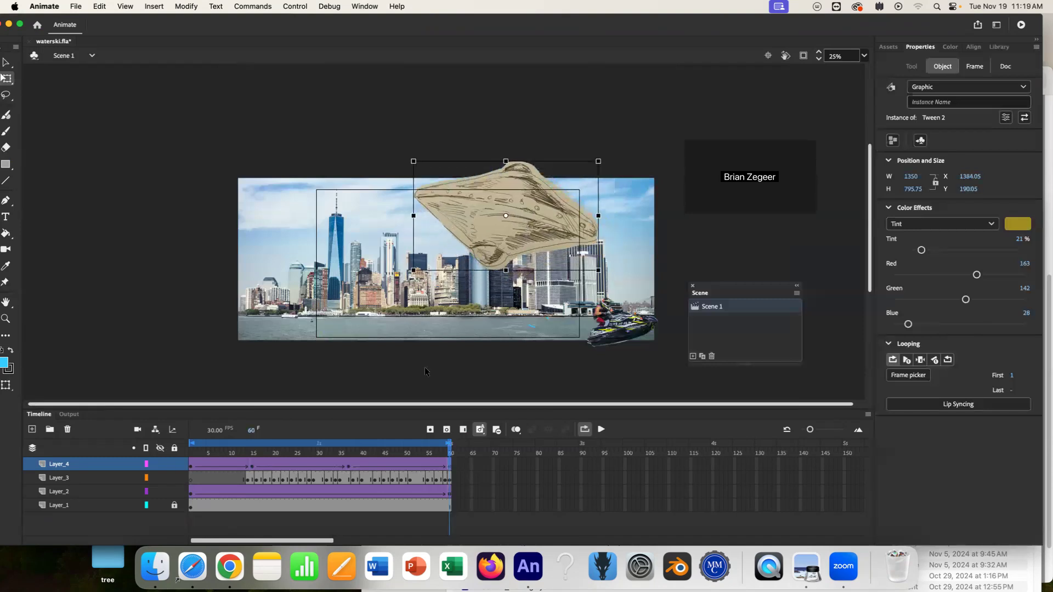
Preview the spaceship tween by scrubbing and playing the timeline with content clipped to the stage.
click(379, 462)
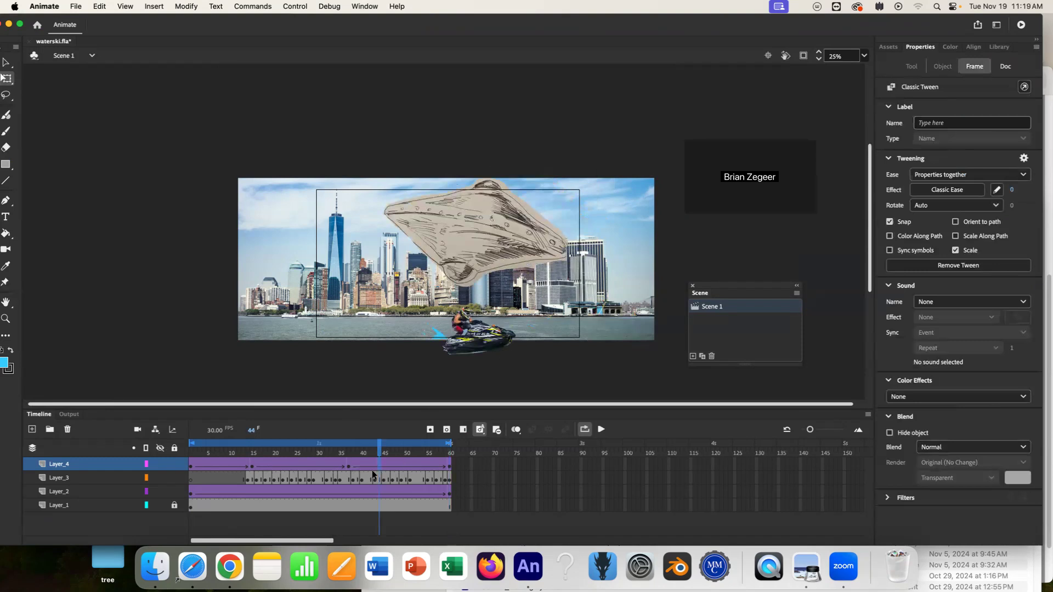
drag(378, 454, 190, 449)
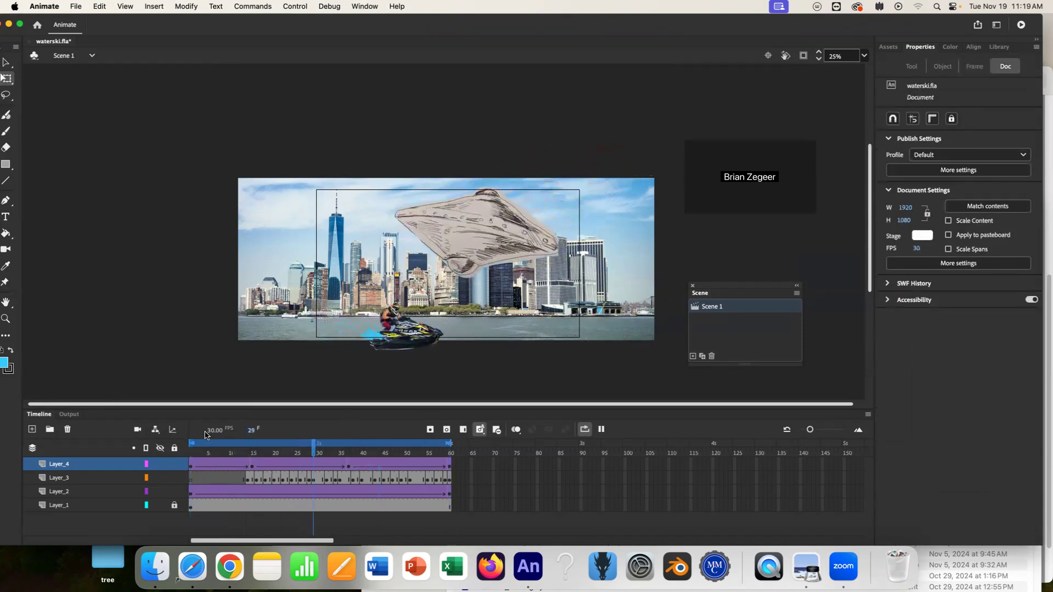
click(803, 55)
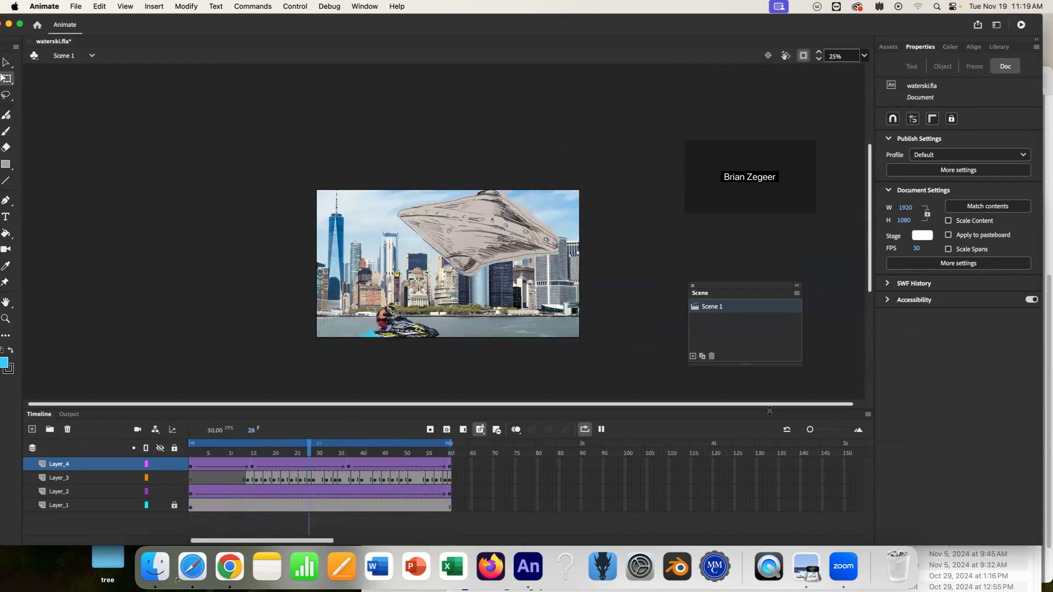
key(Return)
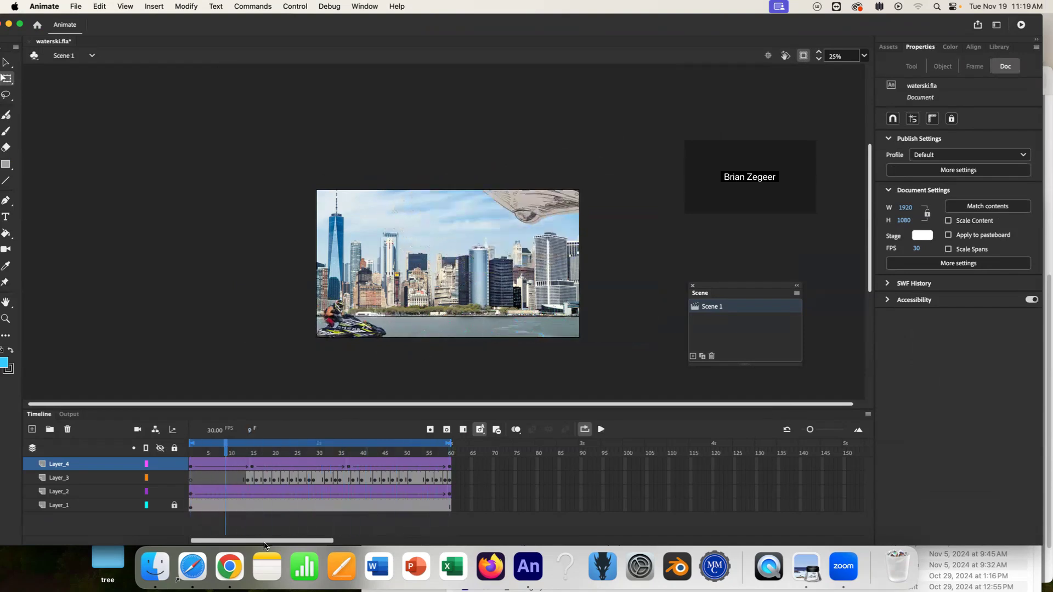
drag(227, 448, 366, 457)
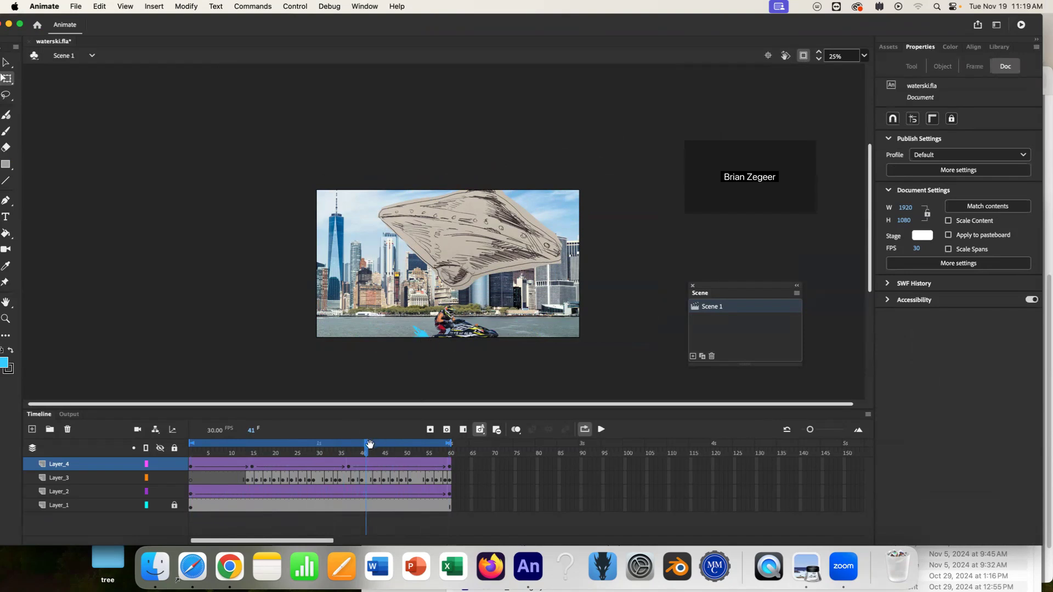
drag(365, 452, 348, 466)
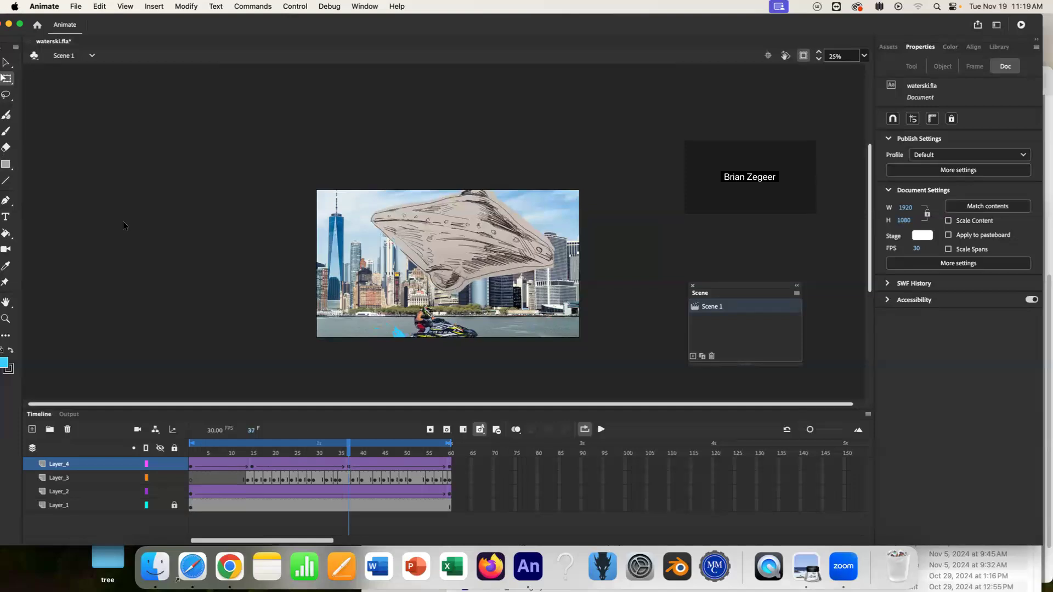
Add a new layer and draw a green beam line, stroke size 72 at 69% alpha, from the spaceship down to the jet ski.
click(32, 429)
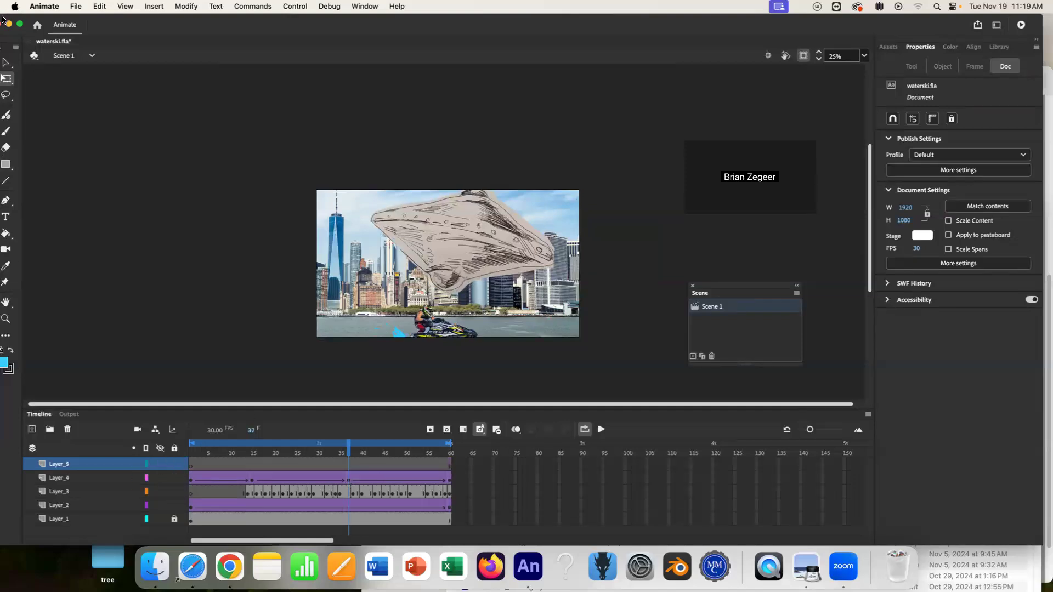
click(6, 131)
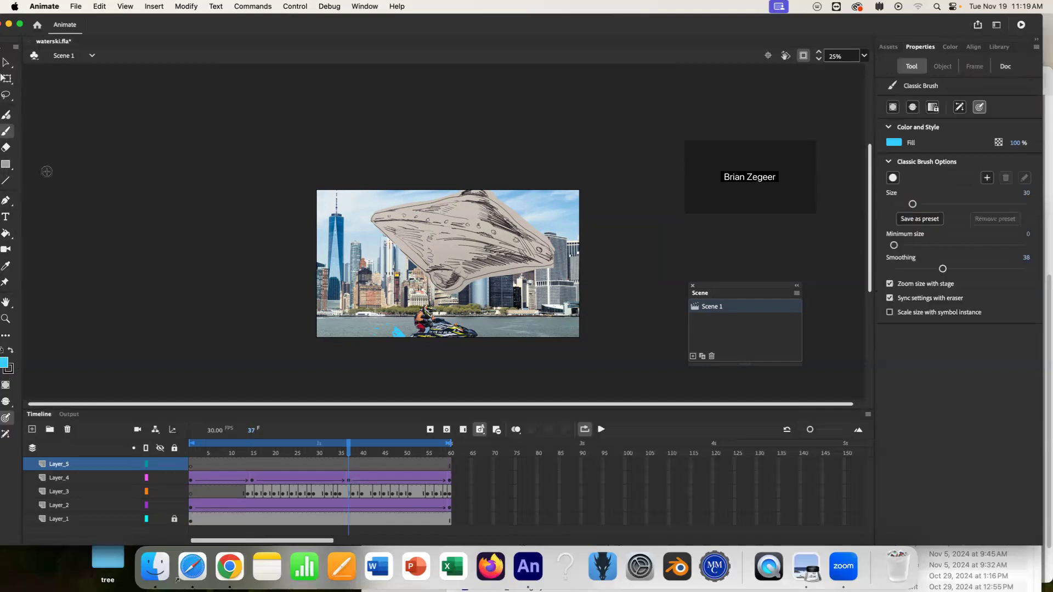
click(6, 181)
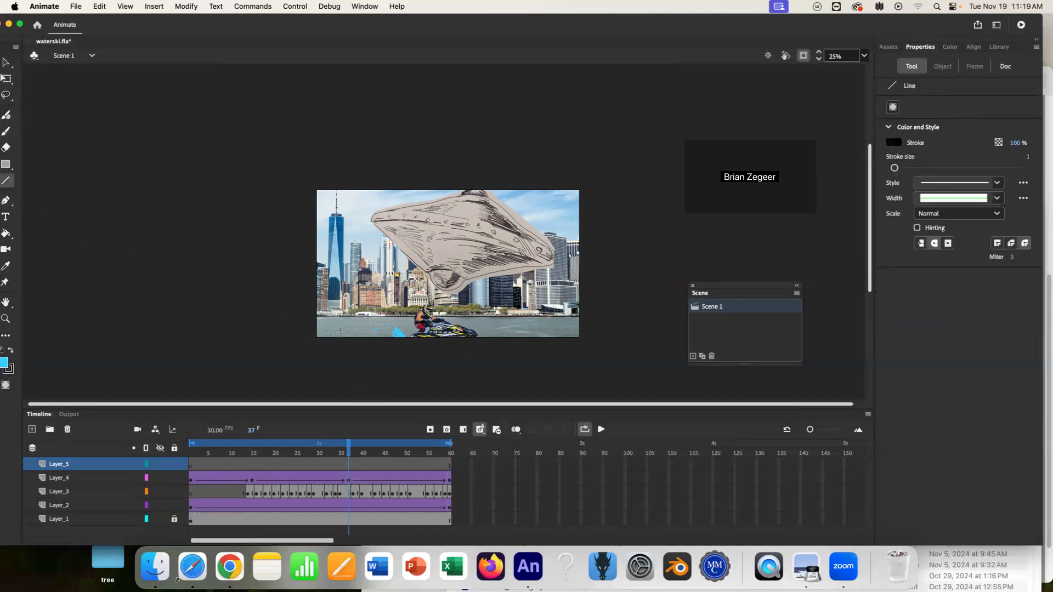
click(4, 363)
click(186, 407)
click(3, 363)
drag(903, 170, 940, 168)
drag(445, 285, 432, 324)
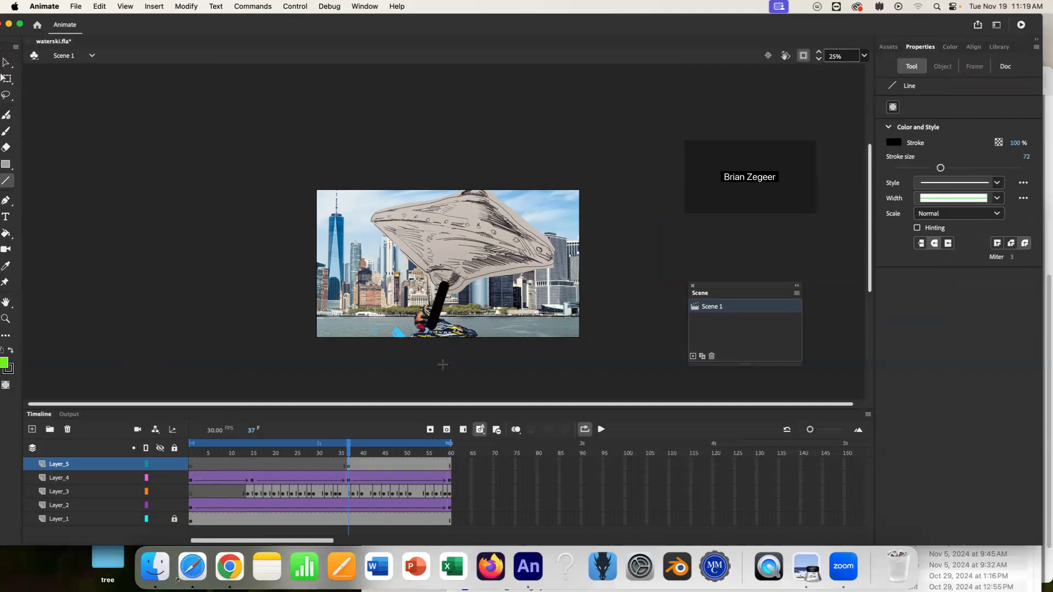
key(super+z)
click(10, 351)
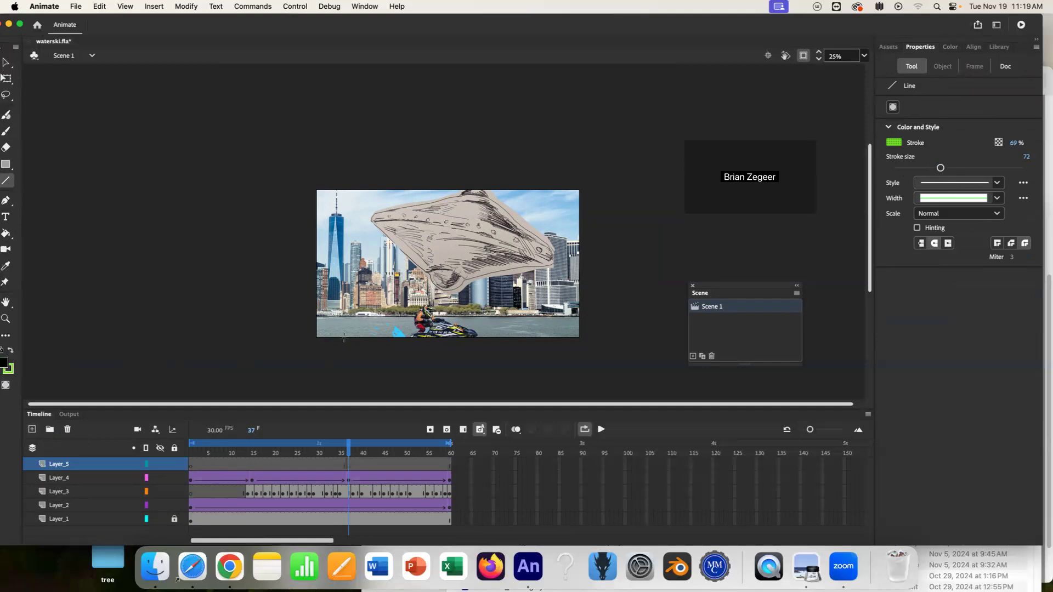
mouse_move(449, 285)
mouse_down()
mouse_move(421, 327)
mouse_move(428, 322)
mouse_up()
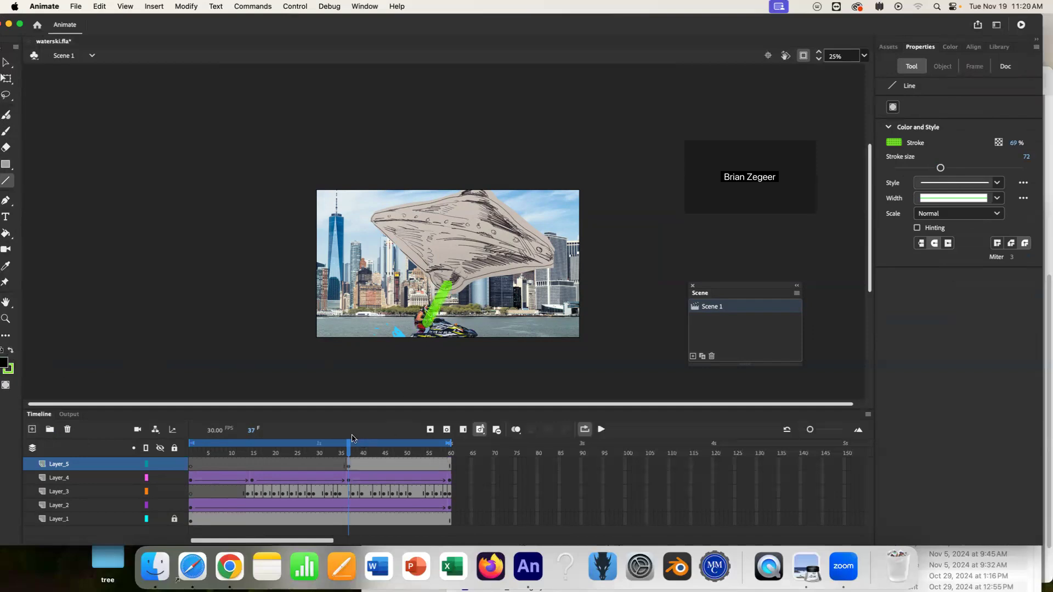
Step forward a few frames at a time, drawing a new green beam line from the spaceship to the jet ski on each frame.
click(357, 441)
key(period)
drag(452, 285, 437, 323)
key(period)
key(period)
key(period)
key(period)
drag(457, 278, 464, 317)
key(period)
key(period)
key(period)
key(period)
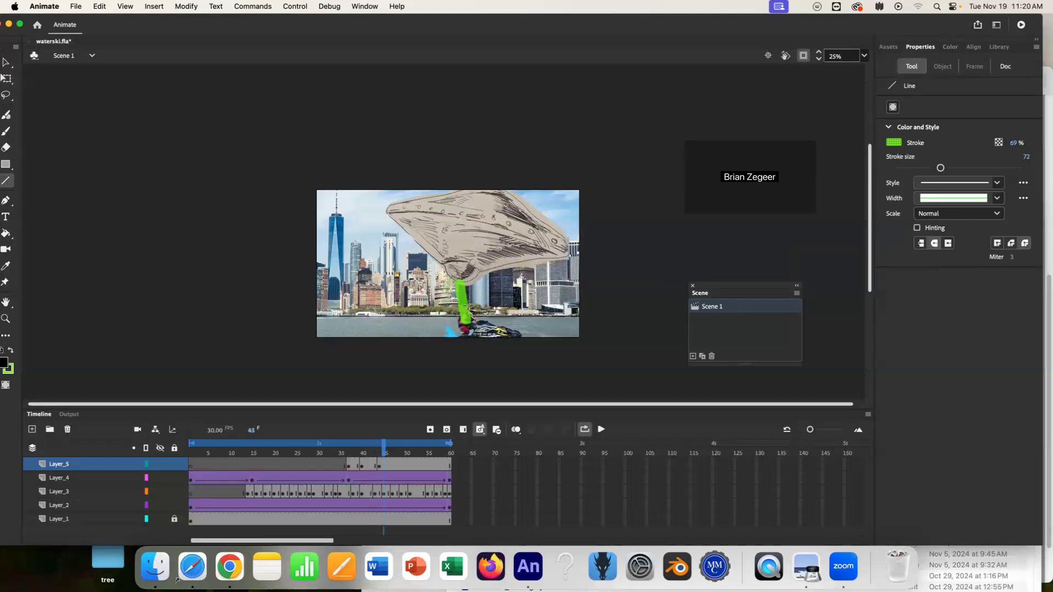
drag(472, 269, 487, 308)
key(period)
key(period)
key(period)
drag(473, 266, 512, 322)
key(period)
key(period)
key(period)
drag(494, 264, 537, 324)
key(period)
key(period)
key(period)
drag(484, 255, 562, 329)
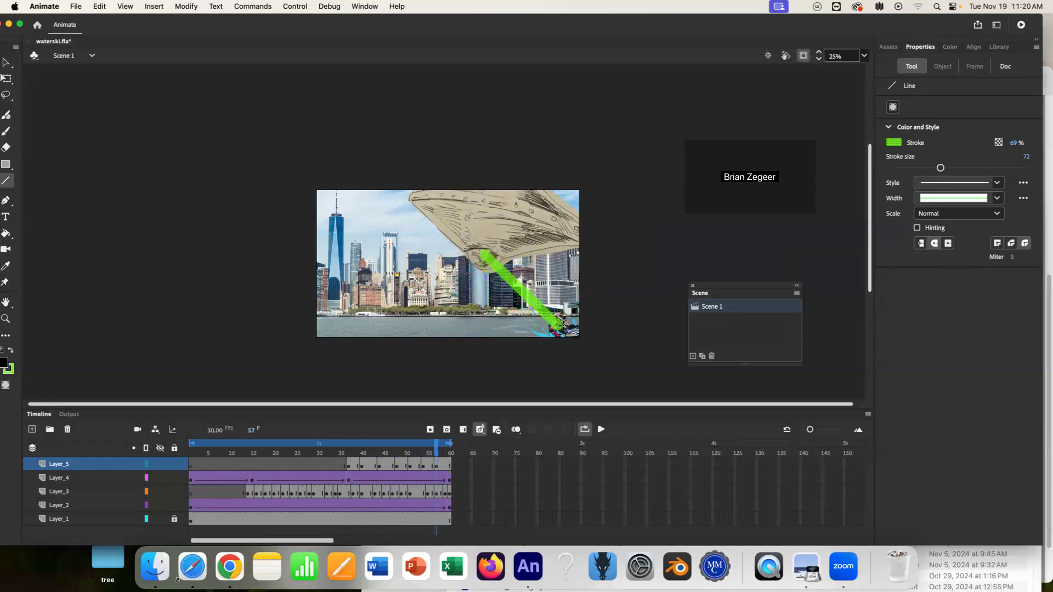
key(period)
key(period)
key(period)
drag(486, 251, 532, 281)
Play back the animation and scrub the timeline to check the beam.
key(Return)
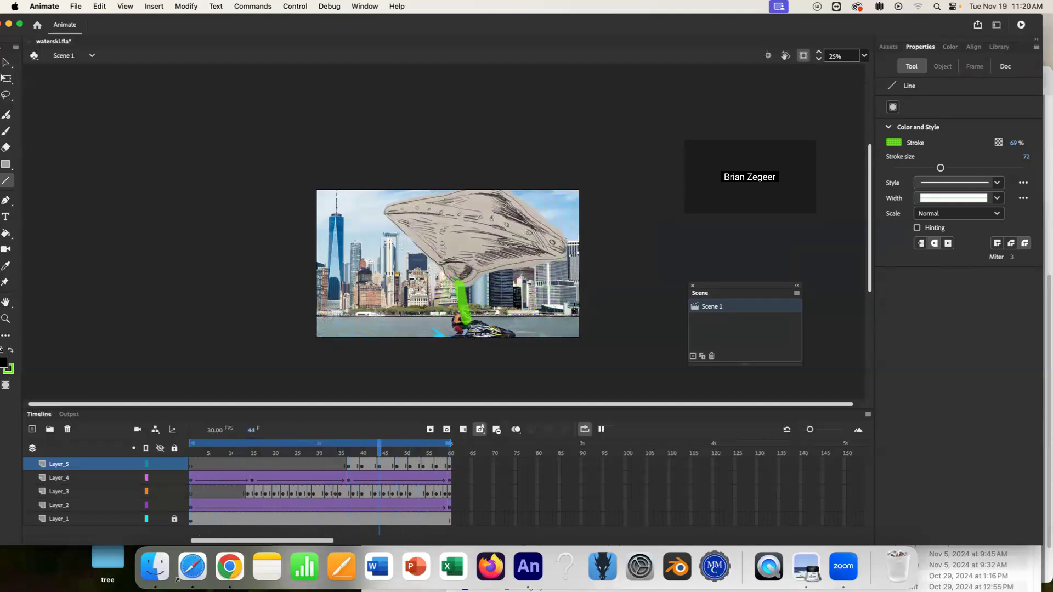
key(Return)
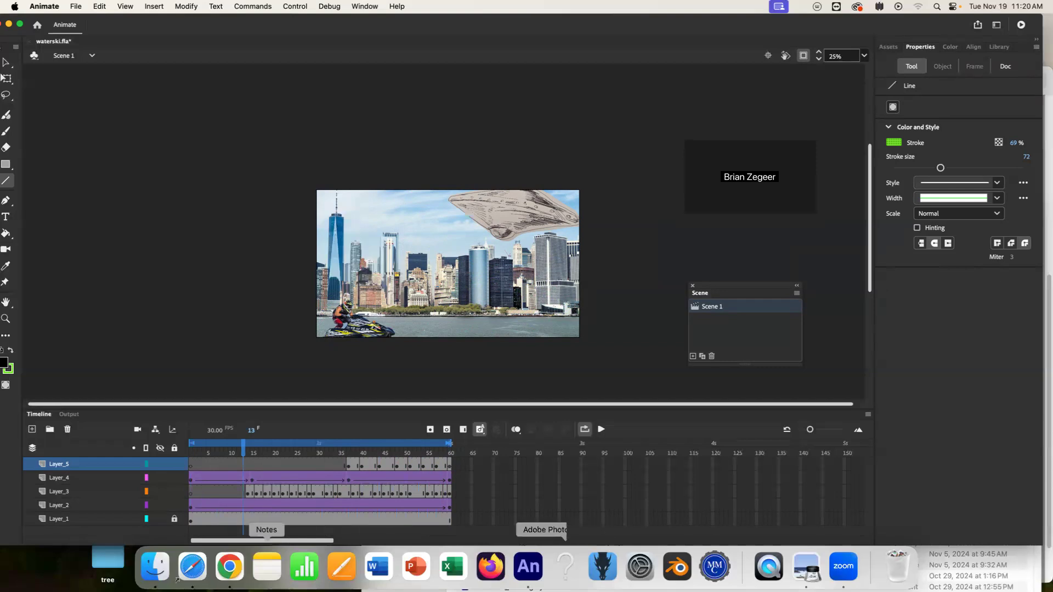
drag(246, 451, 297, 481)
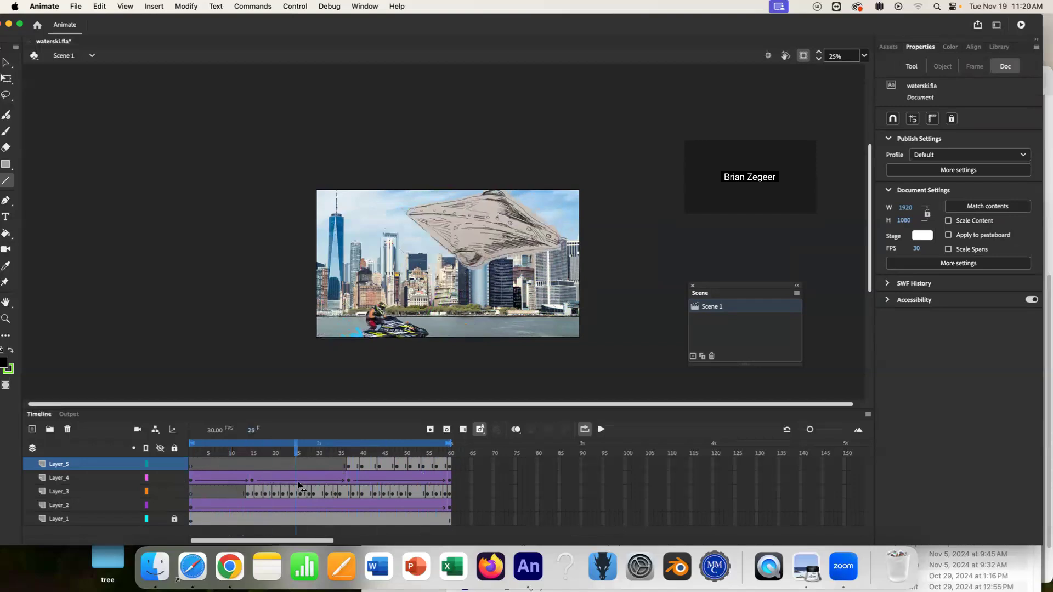
Inspect the tween frames on the spaceship and jet ski layers and replay the animation.
click(297, 476)
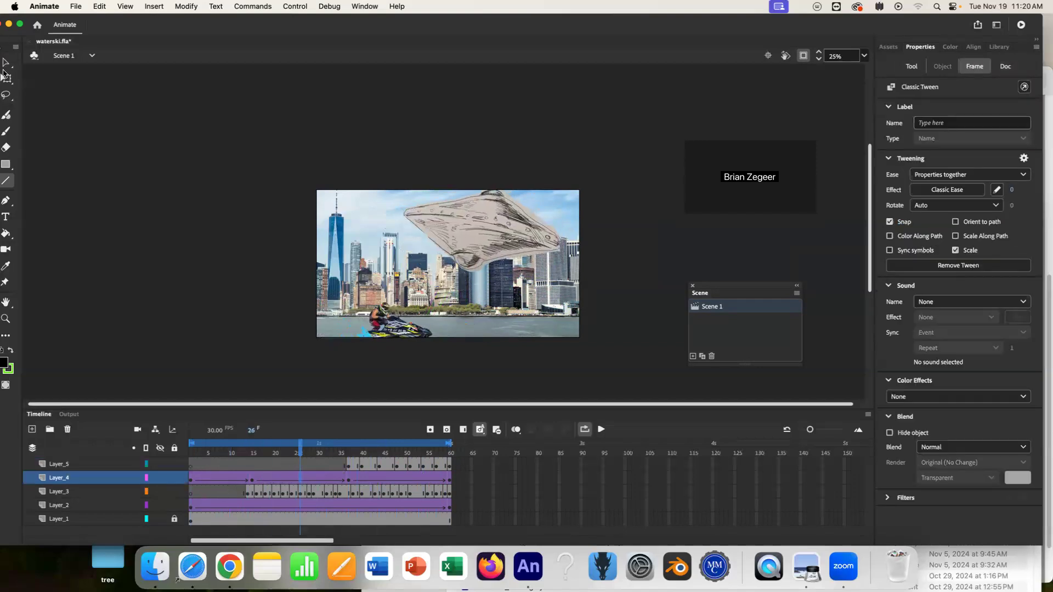
click(5, 63)
click(40, 112)
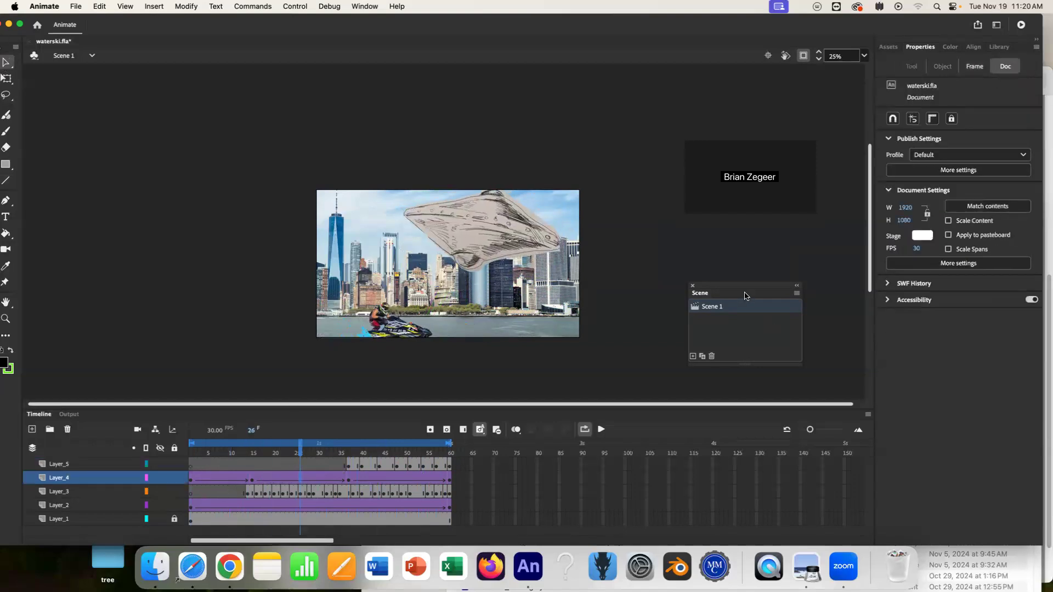
drag(744, 288, 789, 385)
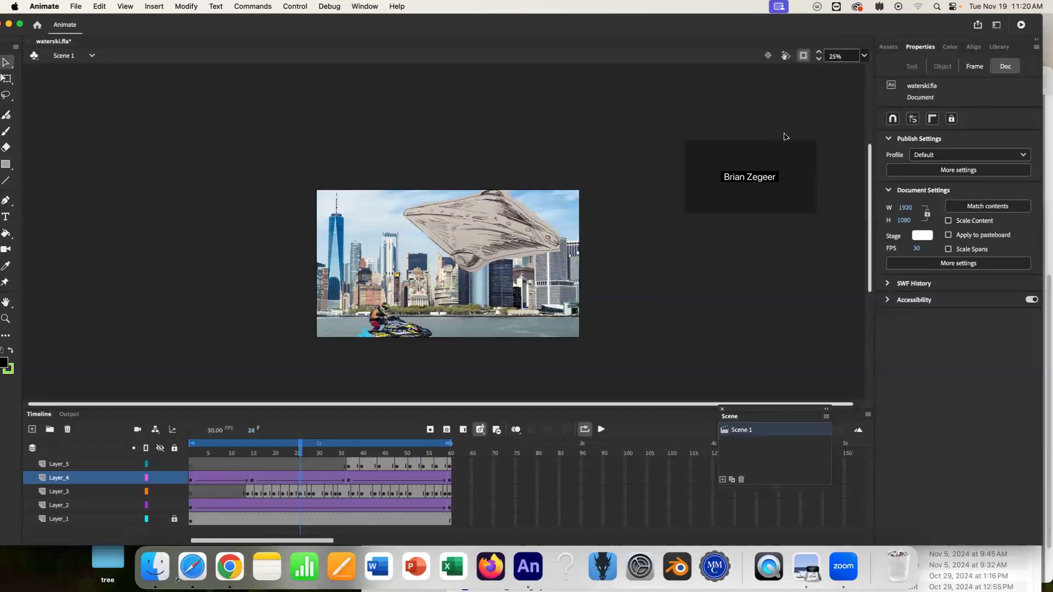
click(303, 478)
click(285, 477)
drag(280, 479, 265, 507)
click(266, 506)
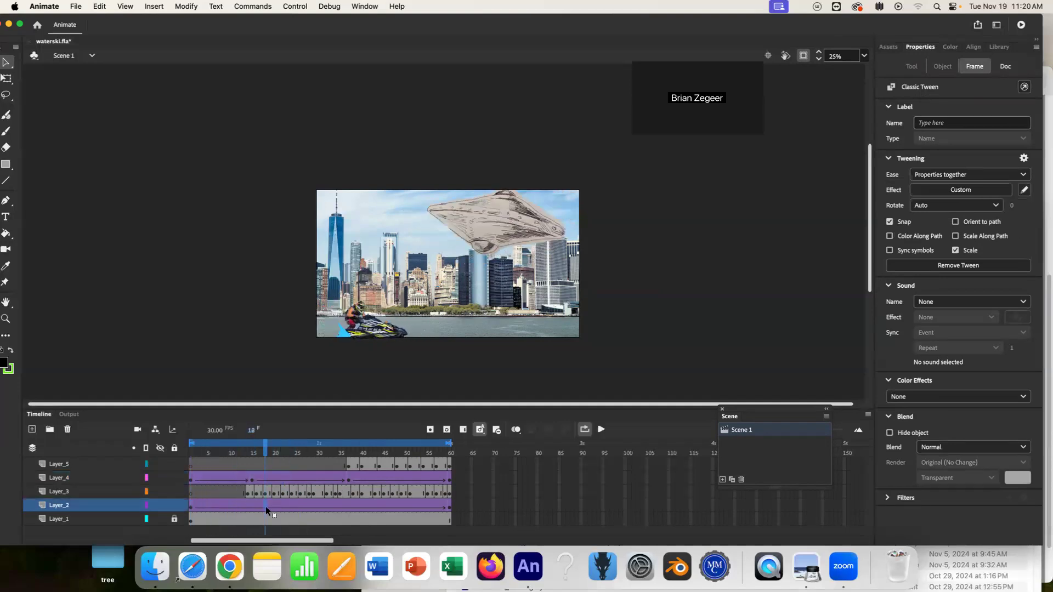
mouse_move(266, 450)
mouse_down()
mouse_move(227, 446)
mouse_move(270, 449)
mouse_up()
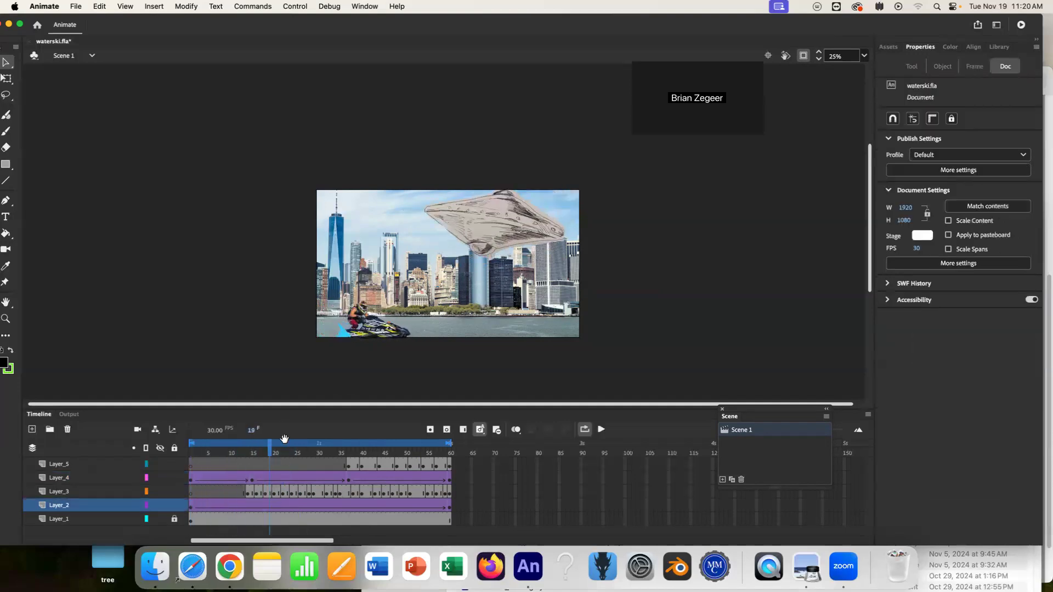
key(Return)
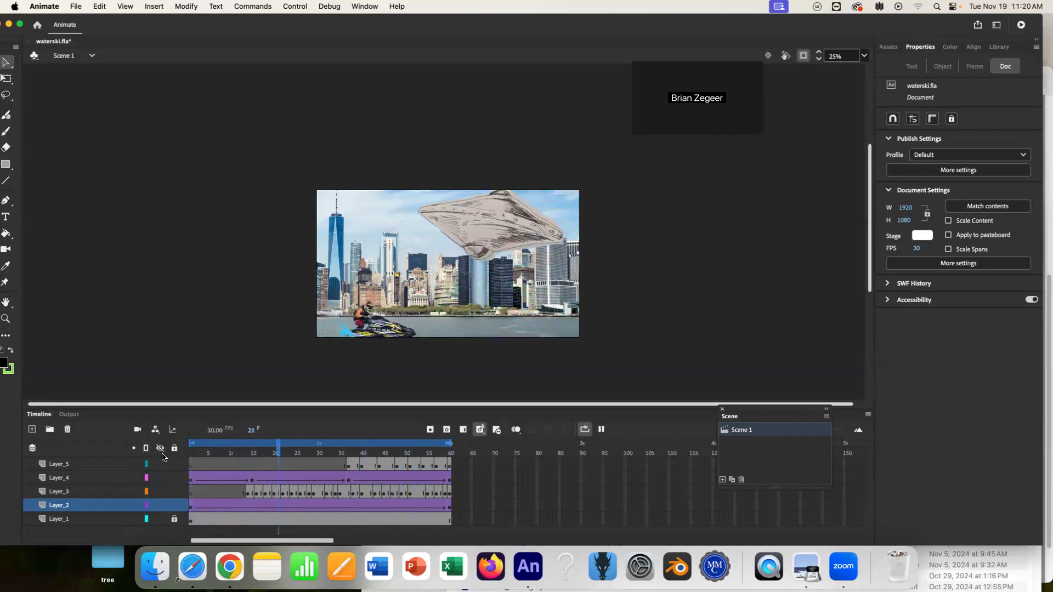
Play the animation and inspect individual frames of the spaceship's tween along the timeline.
key(Return)
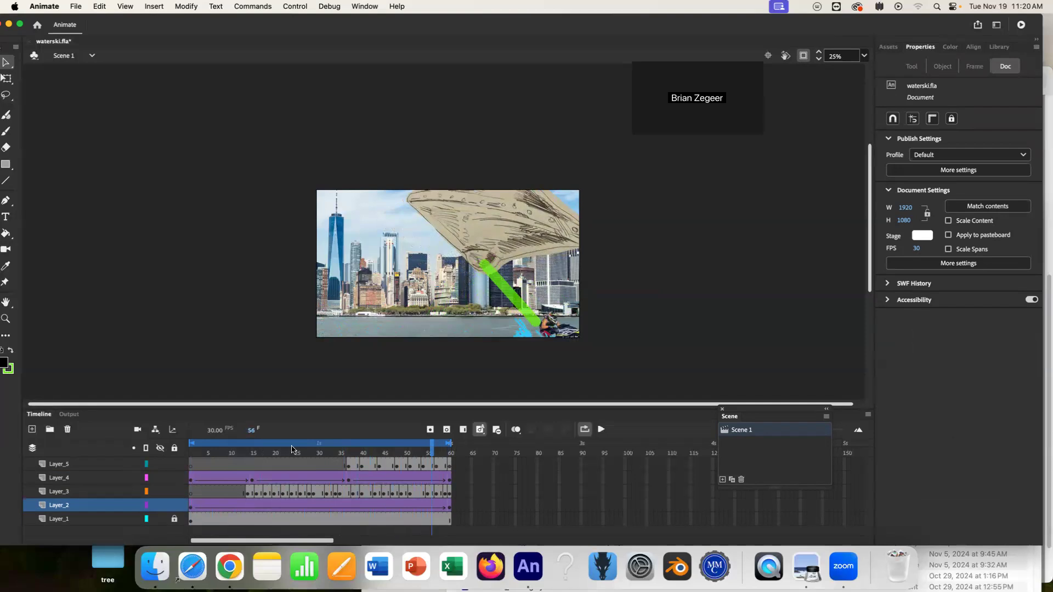
drag(266, 453, 291, 450)
click(270, 477)
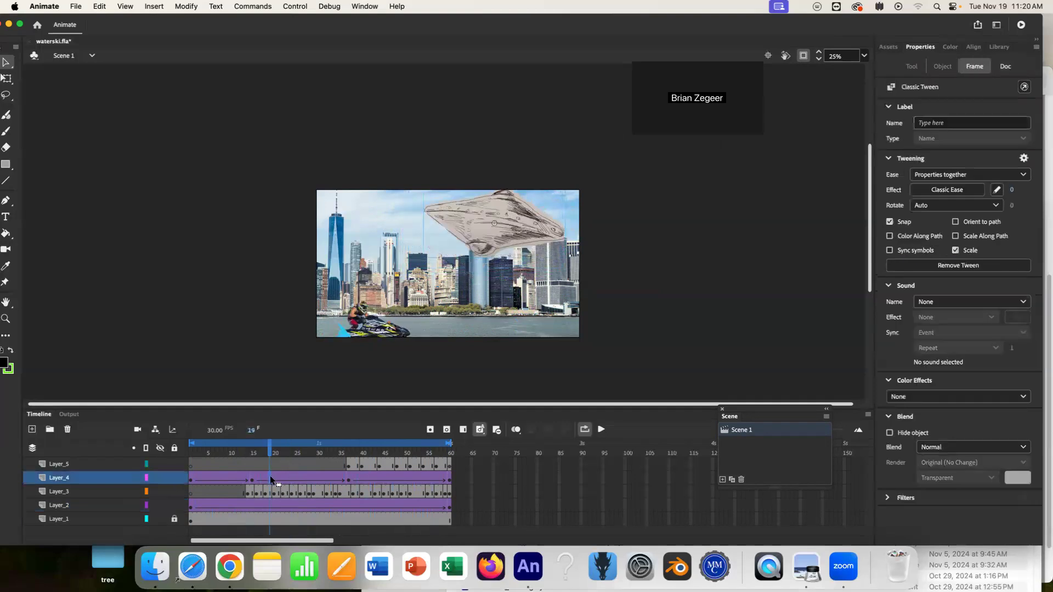
click(255, 452)
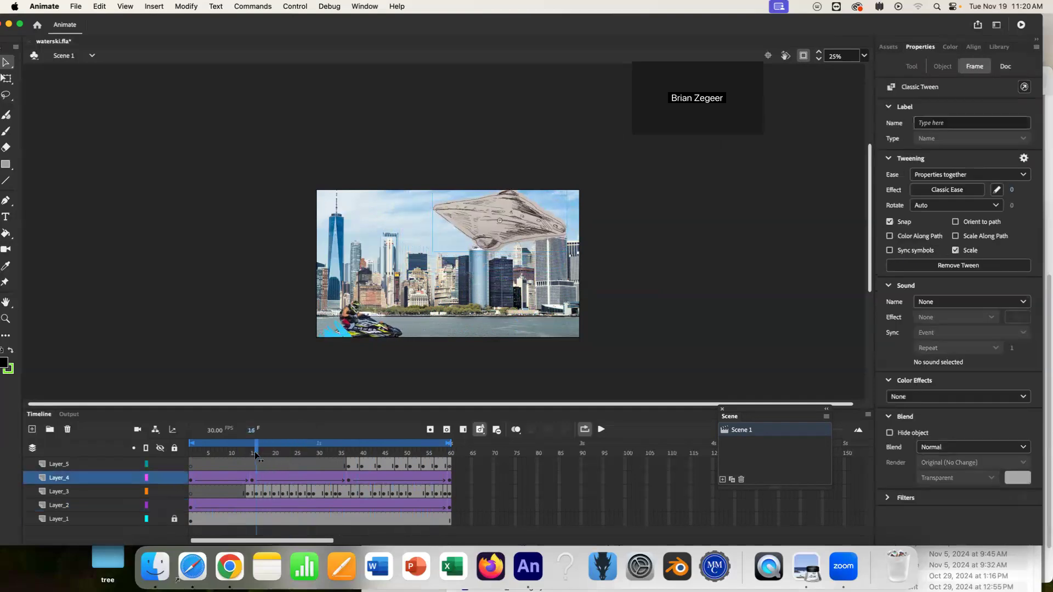
click(292, 480)
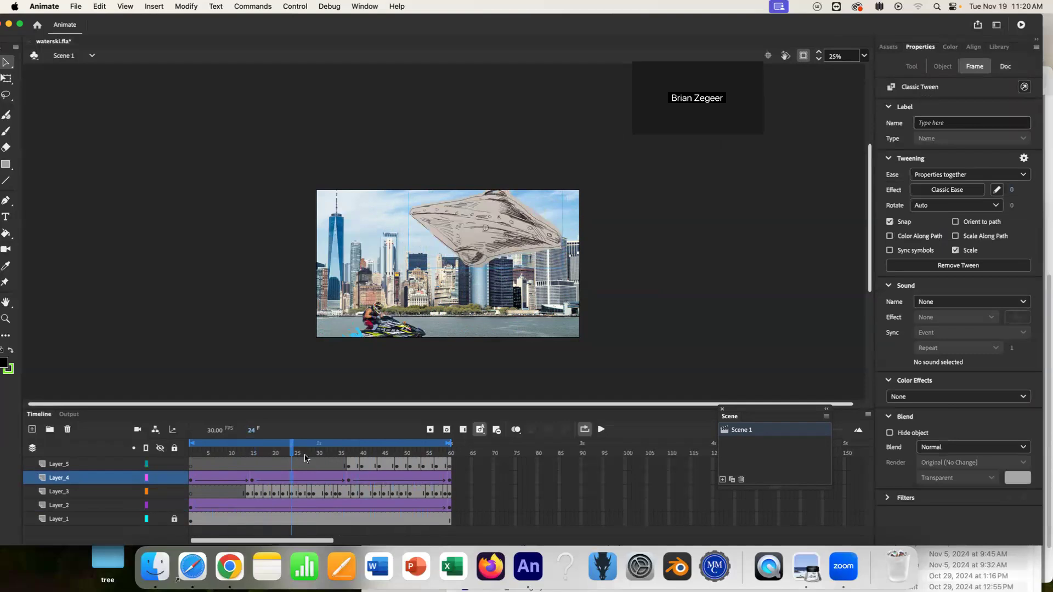
click(296, 450)
click(300, 478)
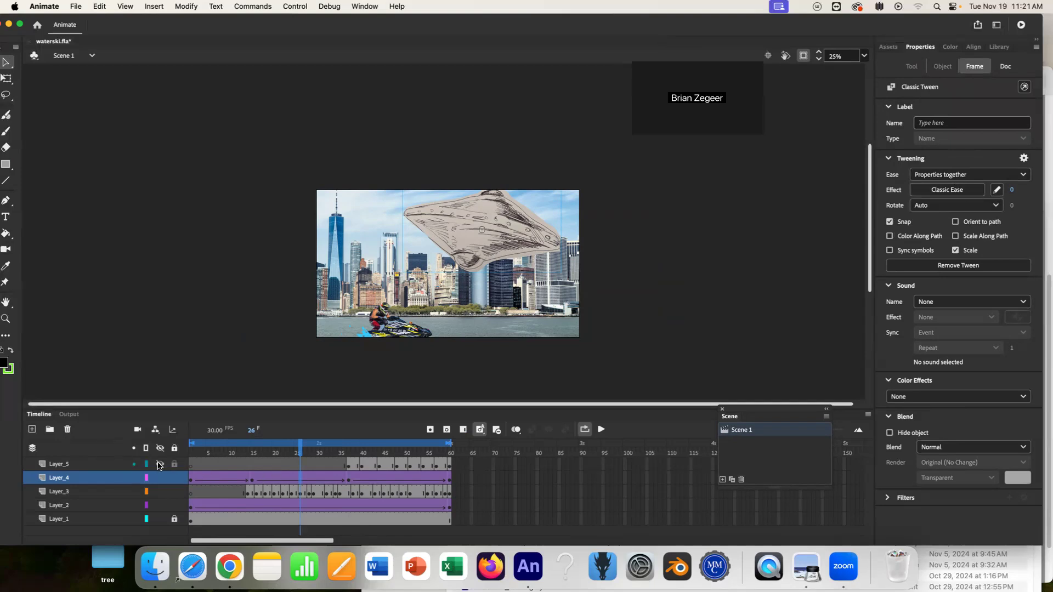
Insert a keyframe in the spaceship layer's tween around frame 14 and return the playhead to the start.
drag(449, 479, 249, 477)
right_click(250, 478)
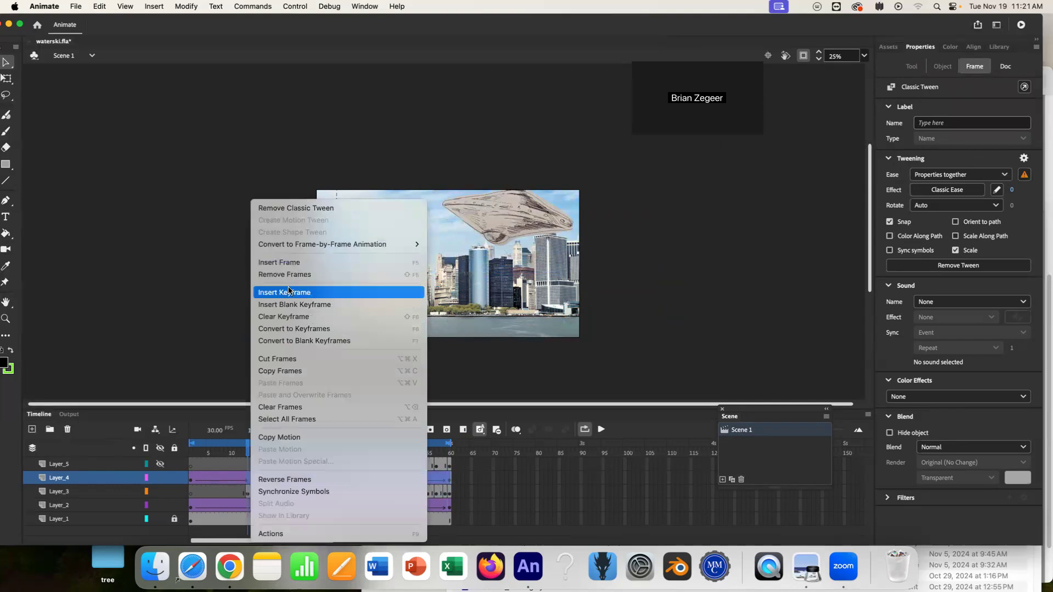
click(295, 318)
drag(251, 453, 139, 462)
Show content outside the stage, then scrub and play back the spaceship's flight.
click(690, 141)
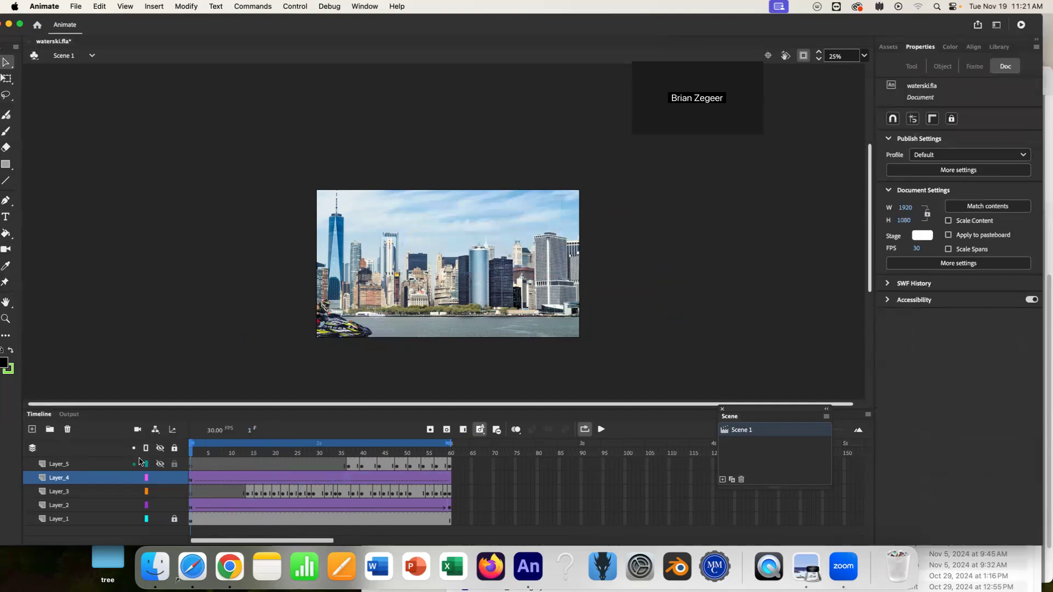
click(804, 55)
drag(600, 177, 301, 248)
click(451, 453)
drag(450, 451, 253, 453)
click(284, 481)
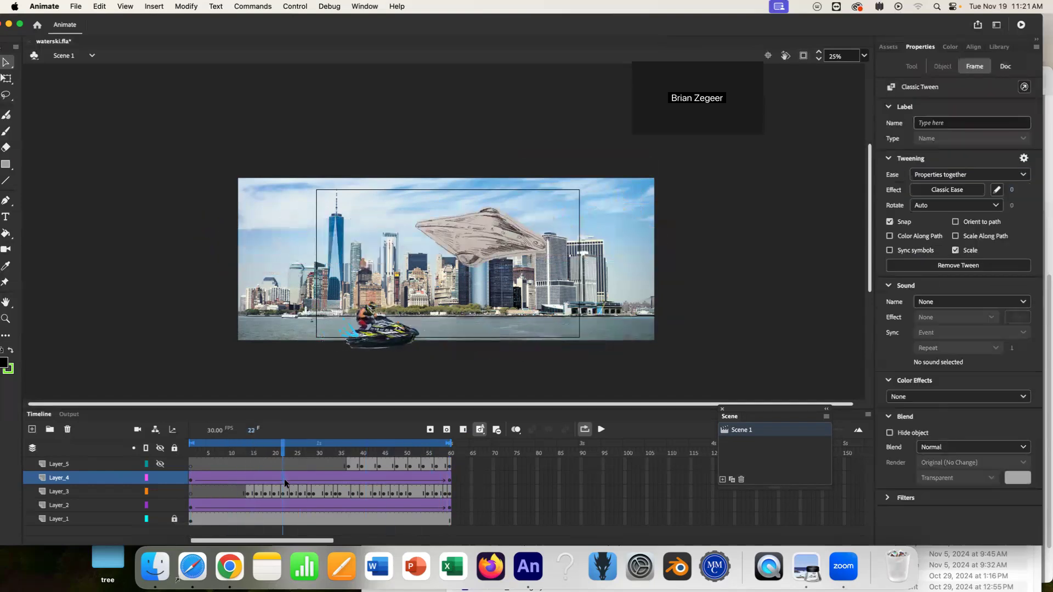
key(Return)
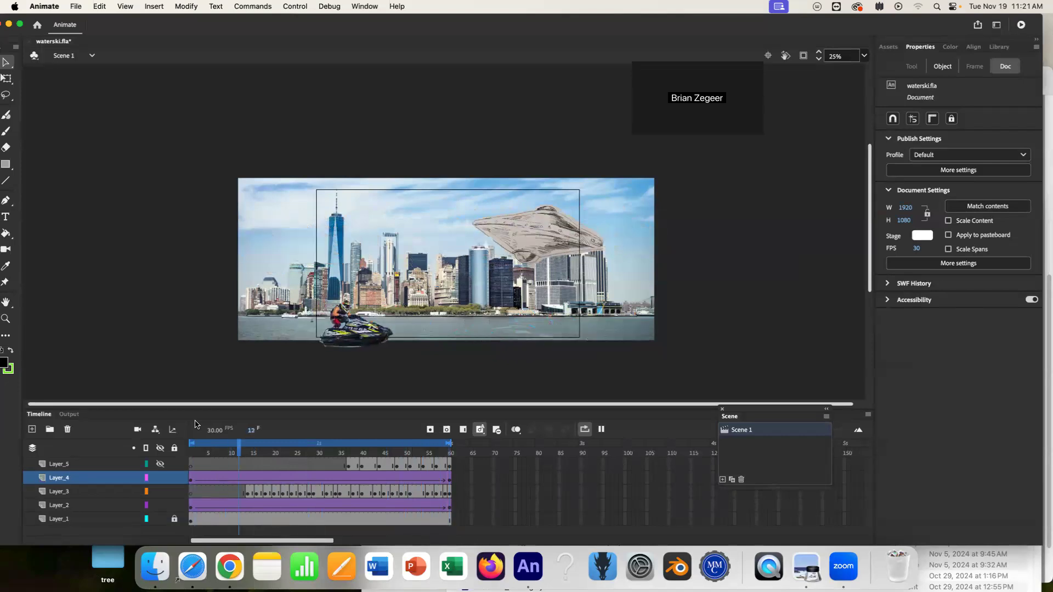
key(Return)
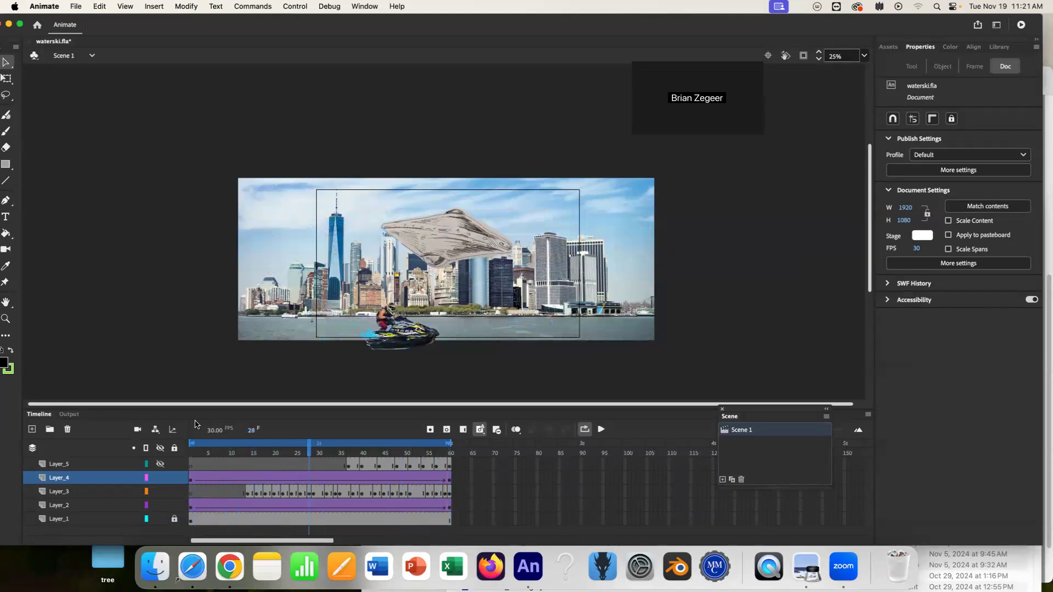
Set the spaceship tween's ease effect to Quint Ease-In.
click(310, 480)
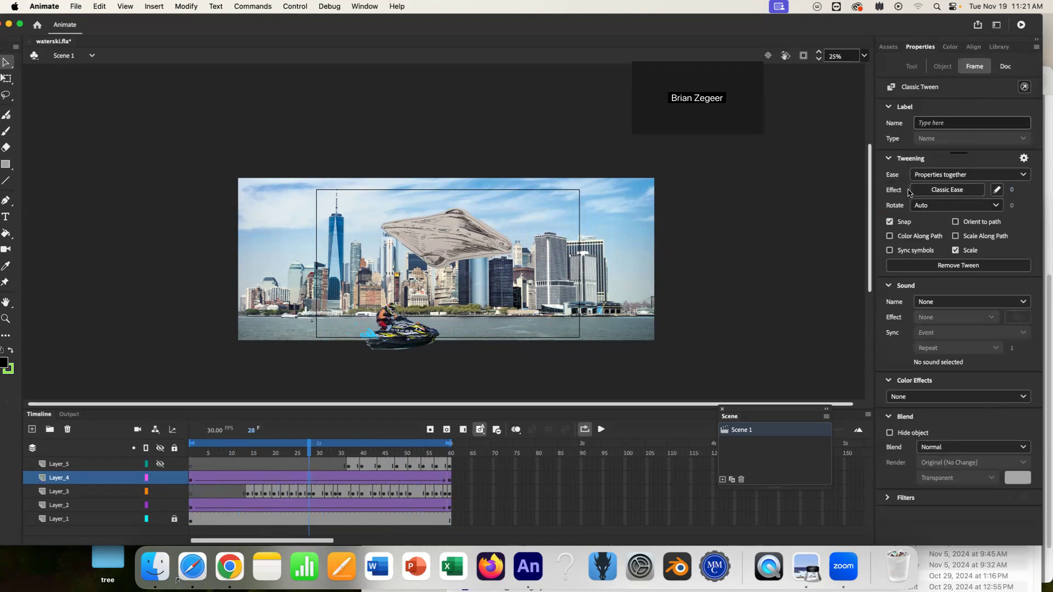
click(957, 190)
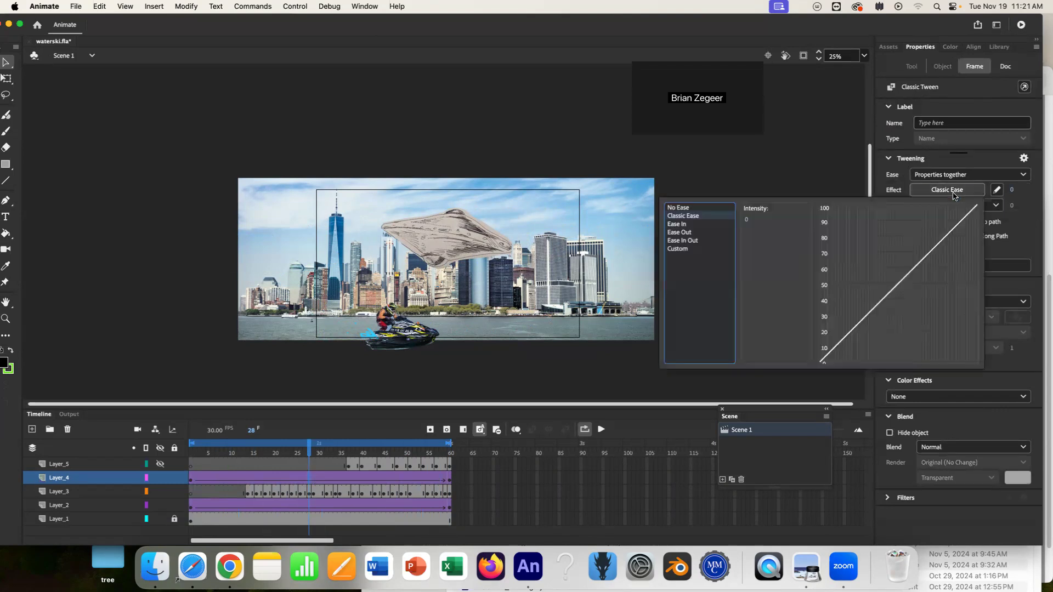
click(684, 225)
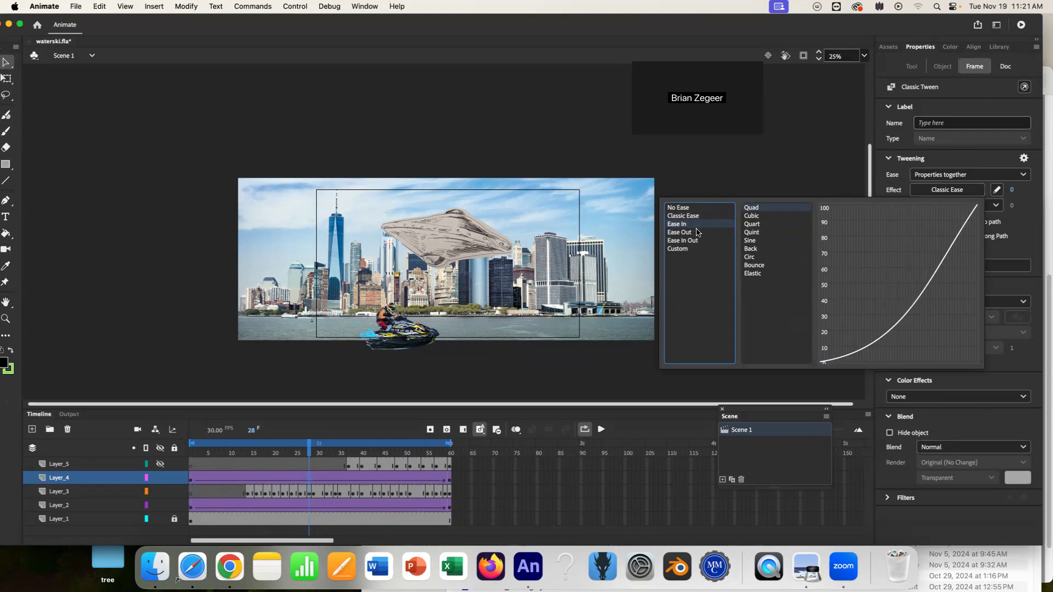
click(752, 224)
click(754, 233)
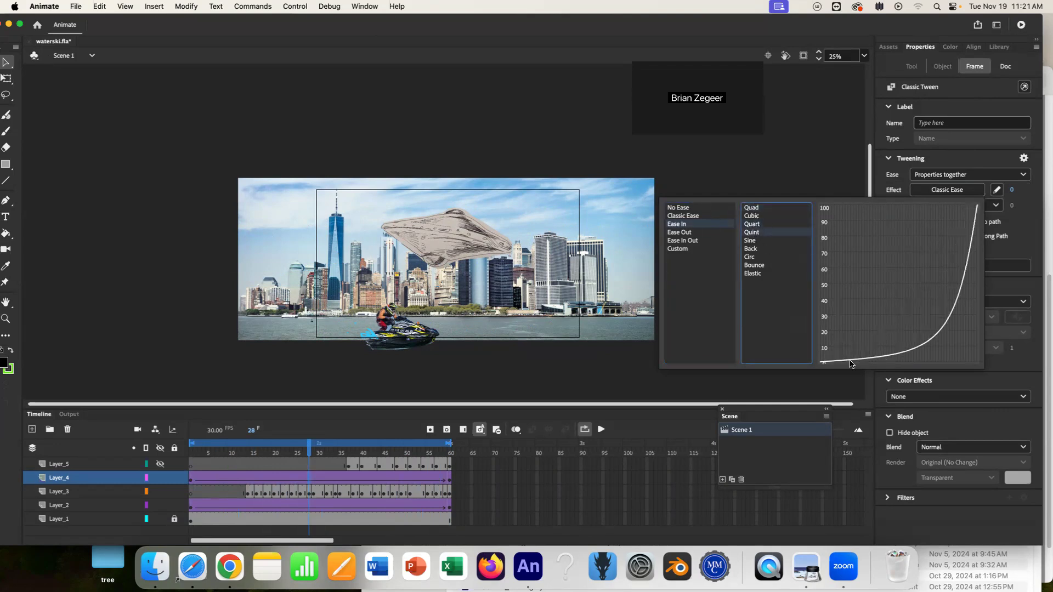
double_click(763, 234)
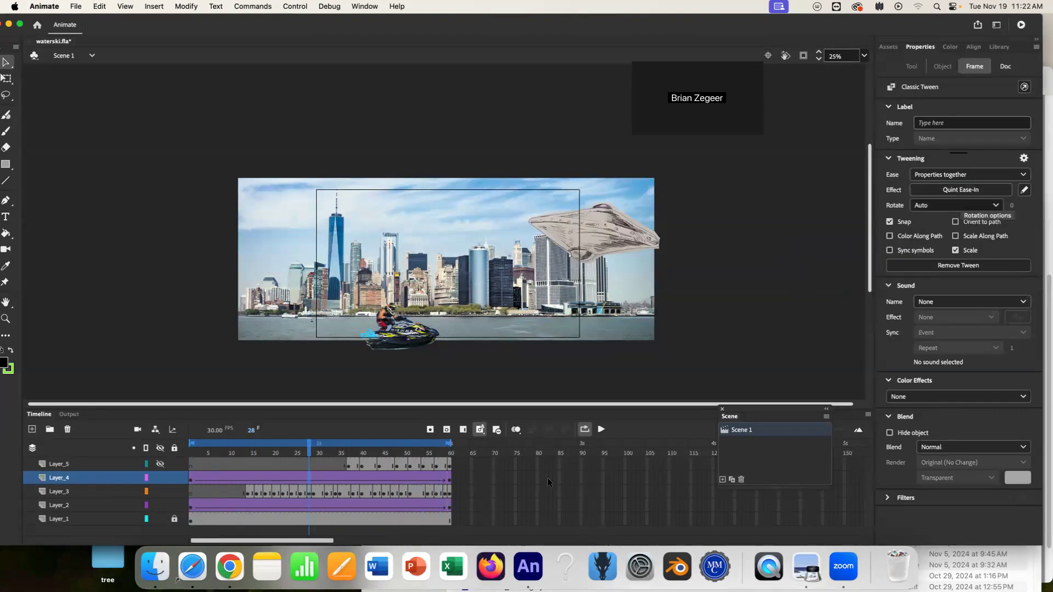
Replay the animation from the start and scrub to around frame 52.
drag(308, 451, 156, 463)
key(Return)
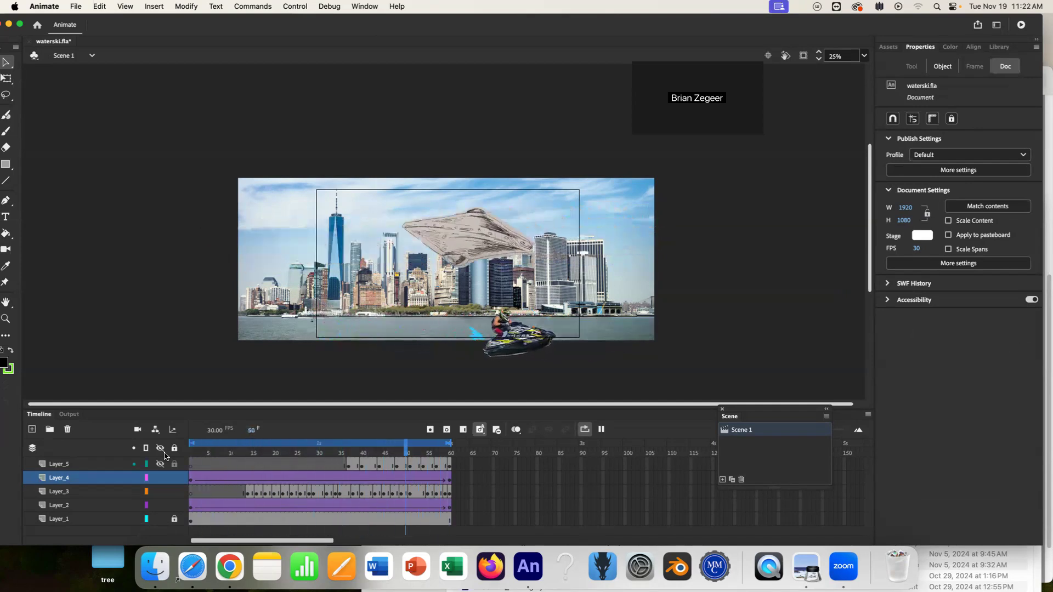
key(Return)
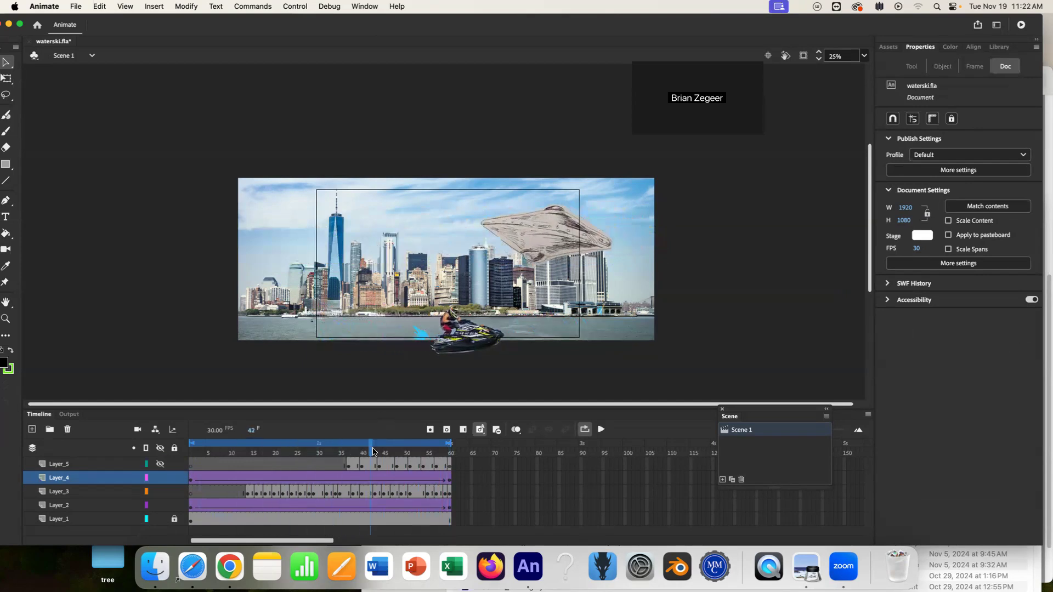
drag(371, 448, 417, 454)
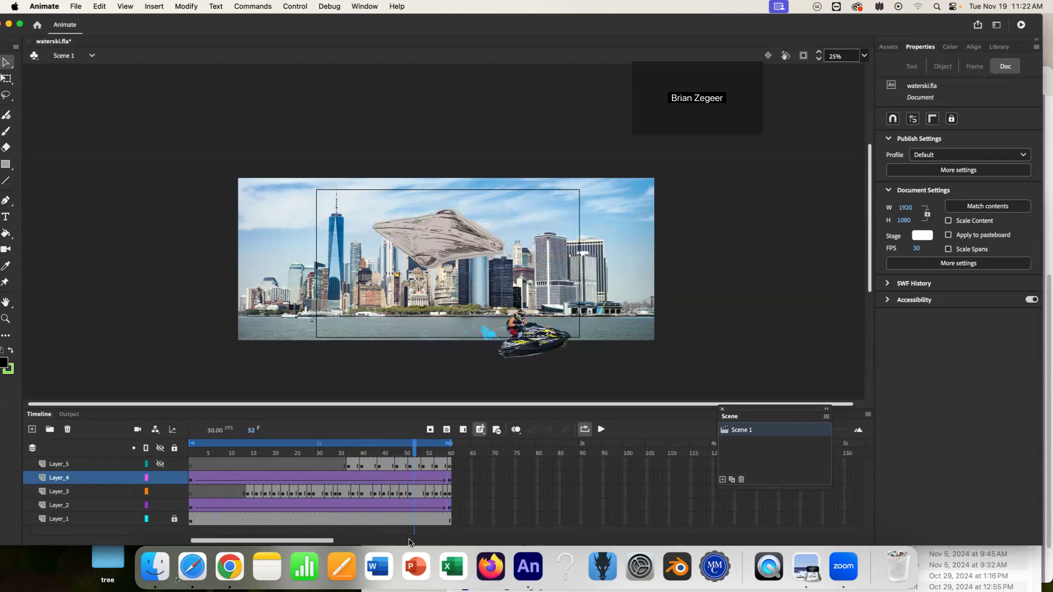
With Free Transform, stretch the spaceship at frame 52 to about 1863 px wide and replay the tween.
click(425, 229)
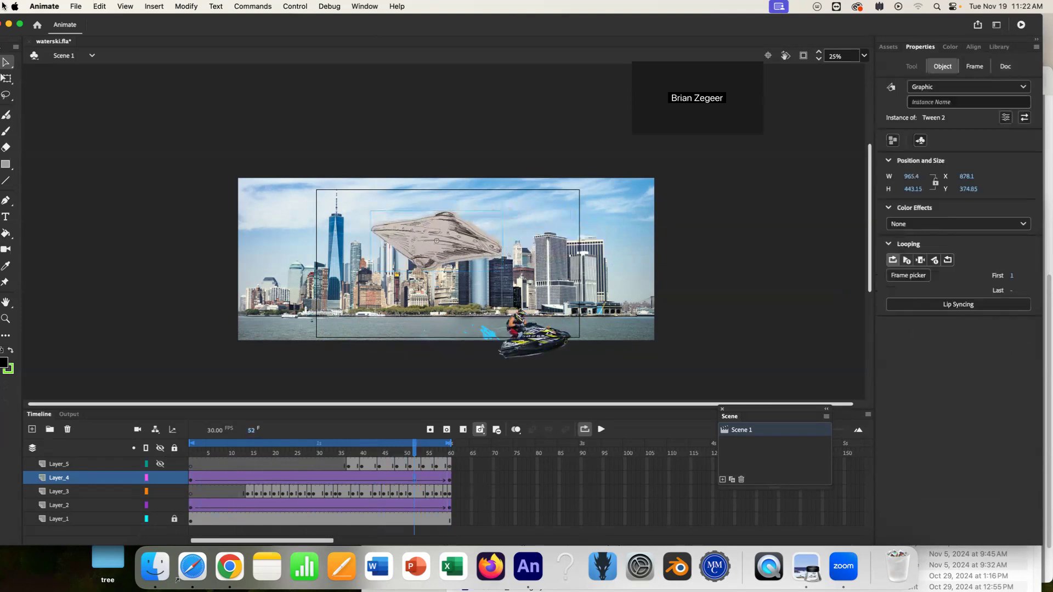
click(7, 78)
drag(502, 243, 519, 243)
key(Return)
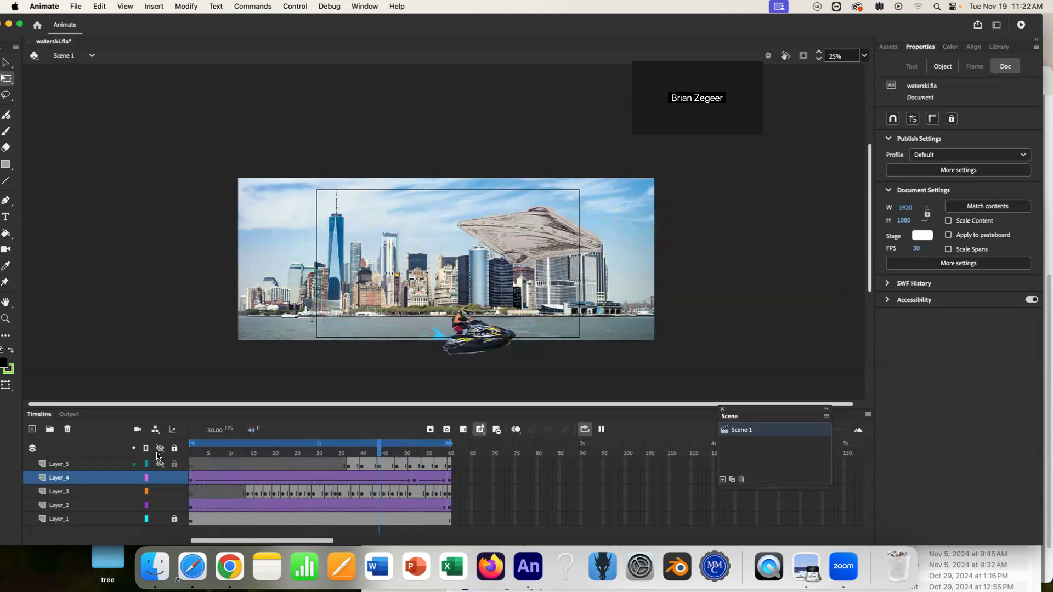
key(Return)
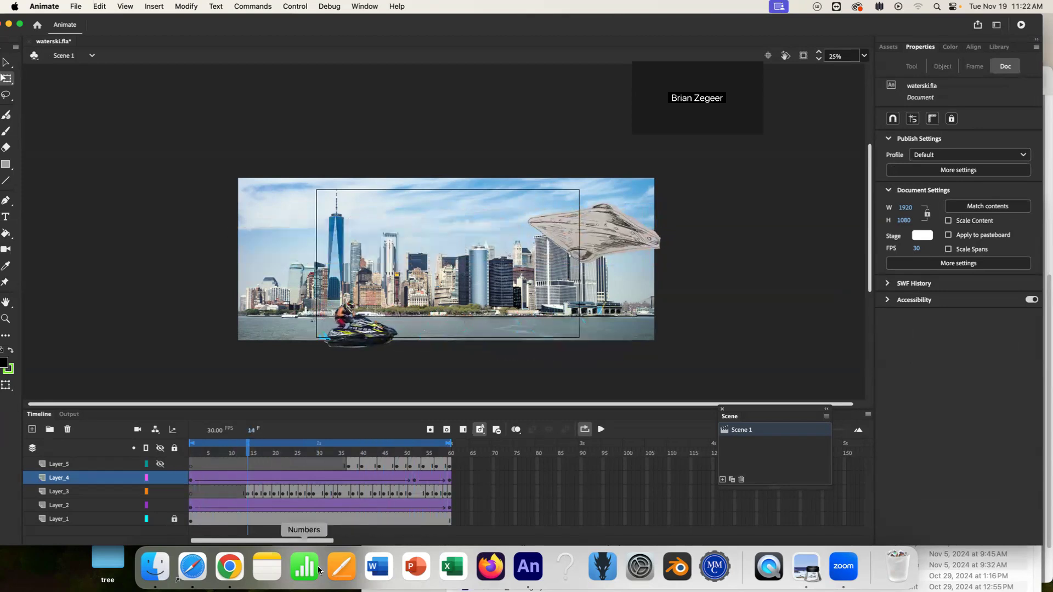
click(415, 479)
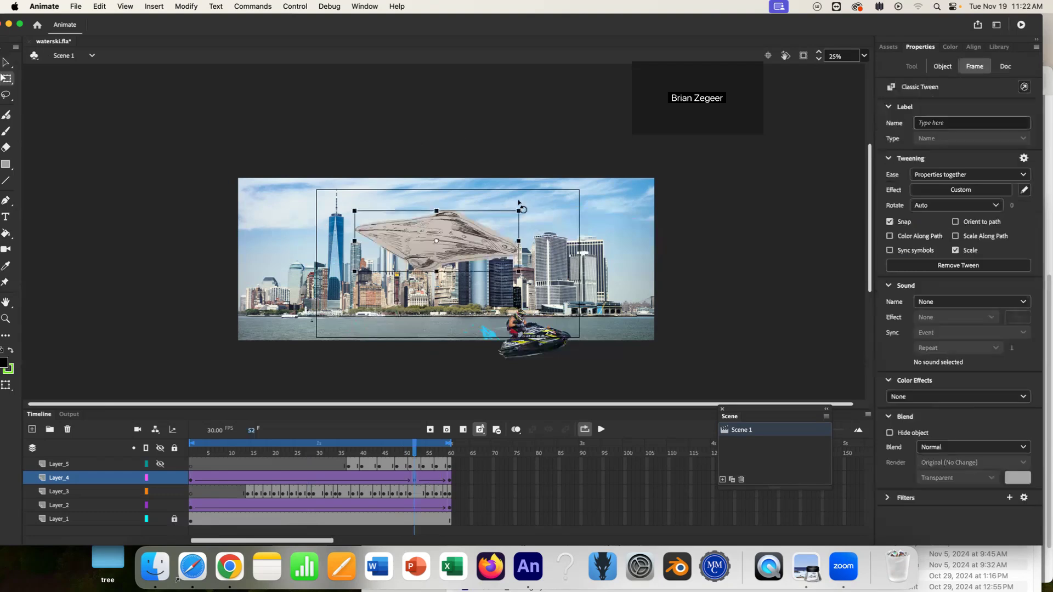
drag(518, 241, 565, 241)
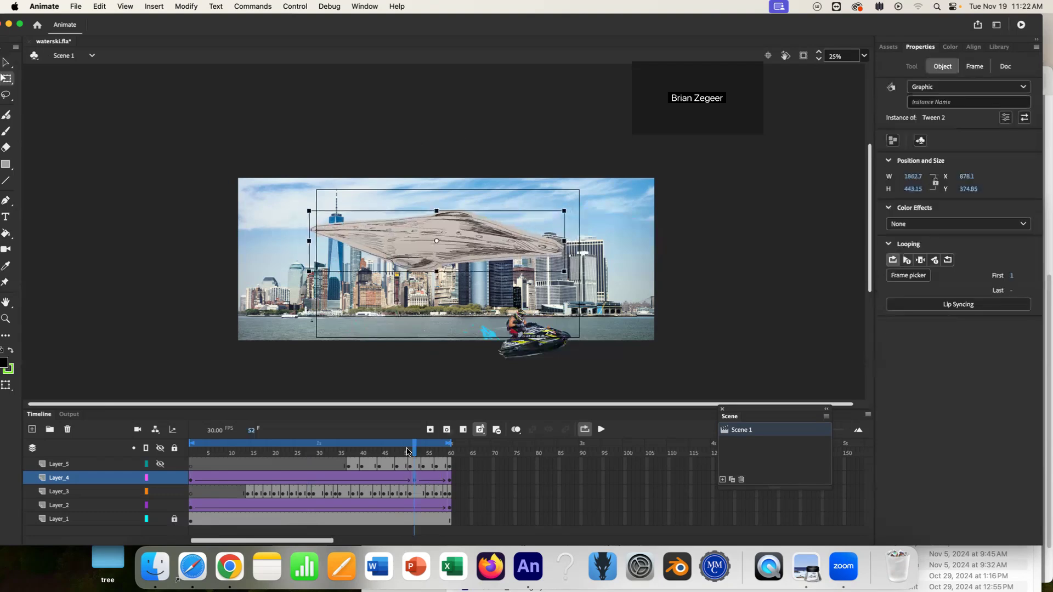
key(Return)
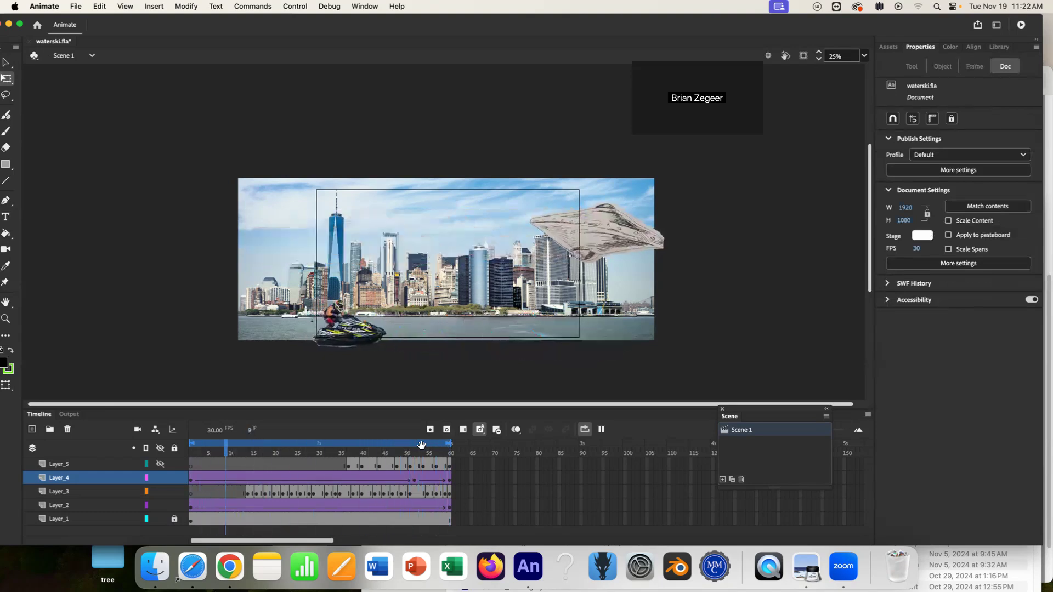
key(Return)
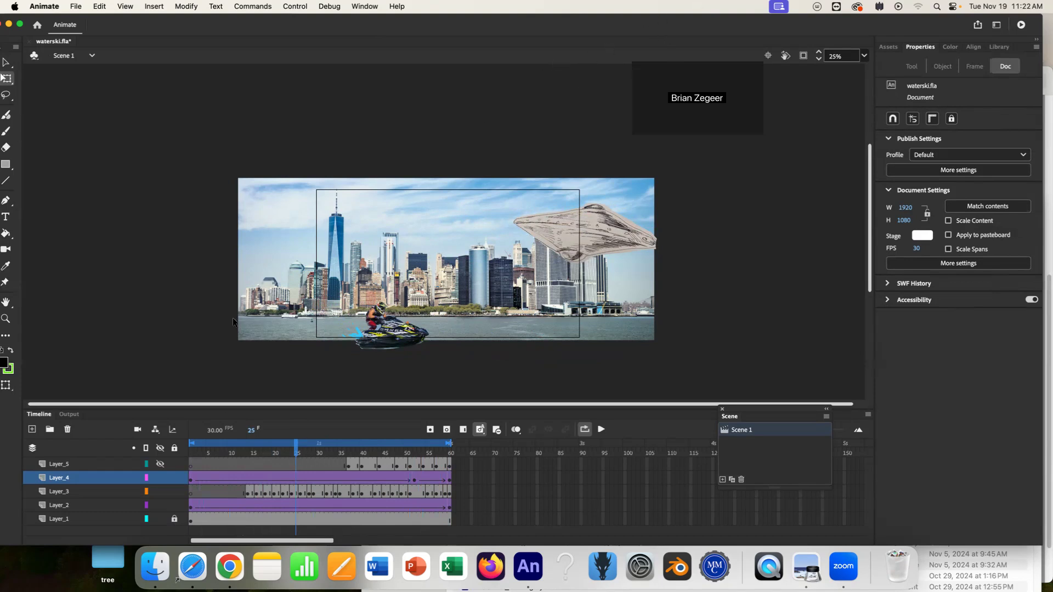
Switch to Chrome and open the Class#12: Final Project Workday 2 presentation tab.
click(230, 563)
click(245, 33)
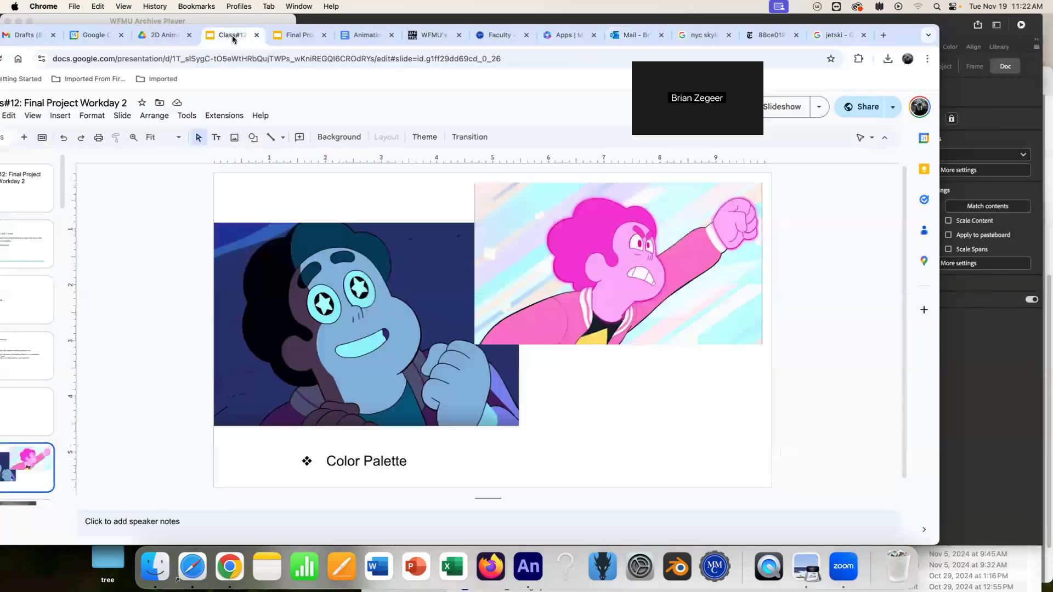
drag(63, 27, 215, 33)
scroll(155, 413, down, 1)
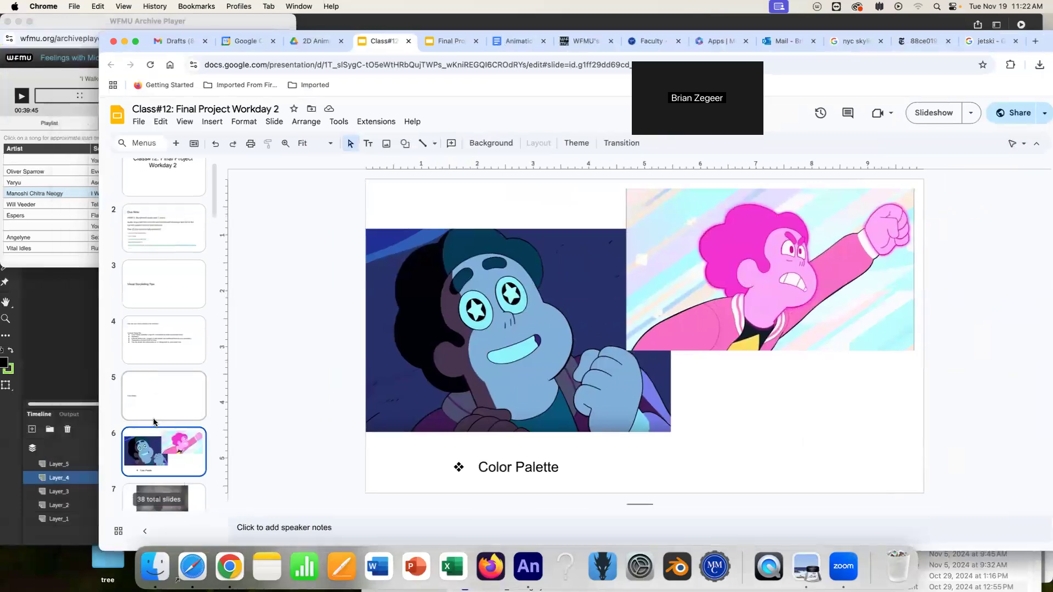
Start the slideshow and step back two slides.
click(934, 113)
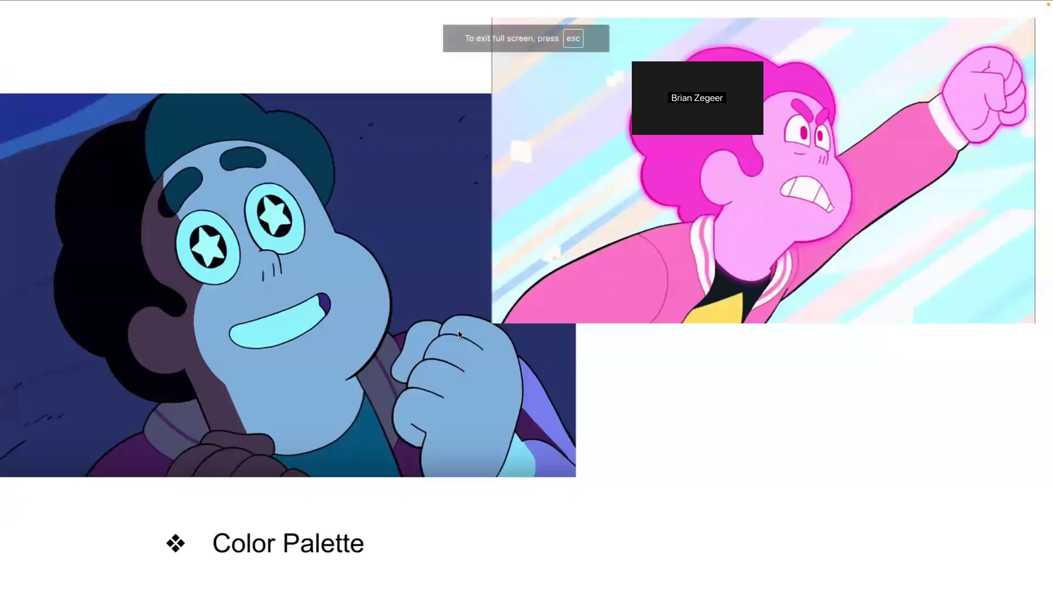
key(Left)
key(Left)
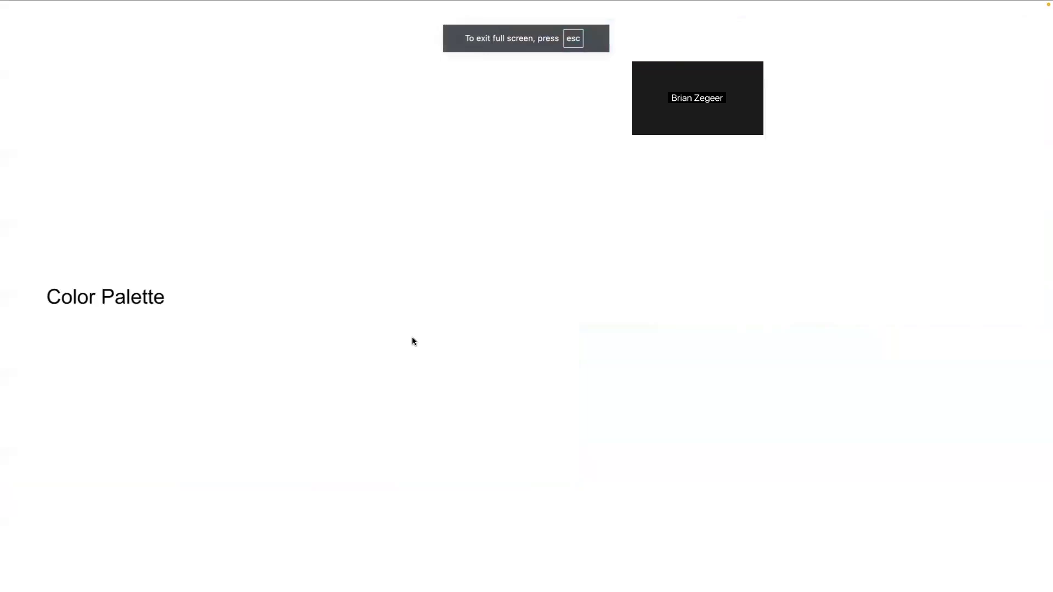